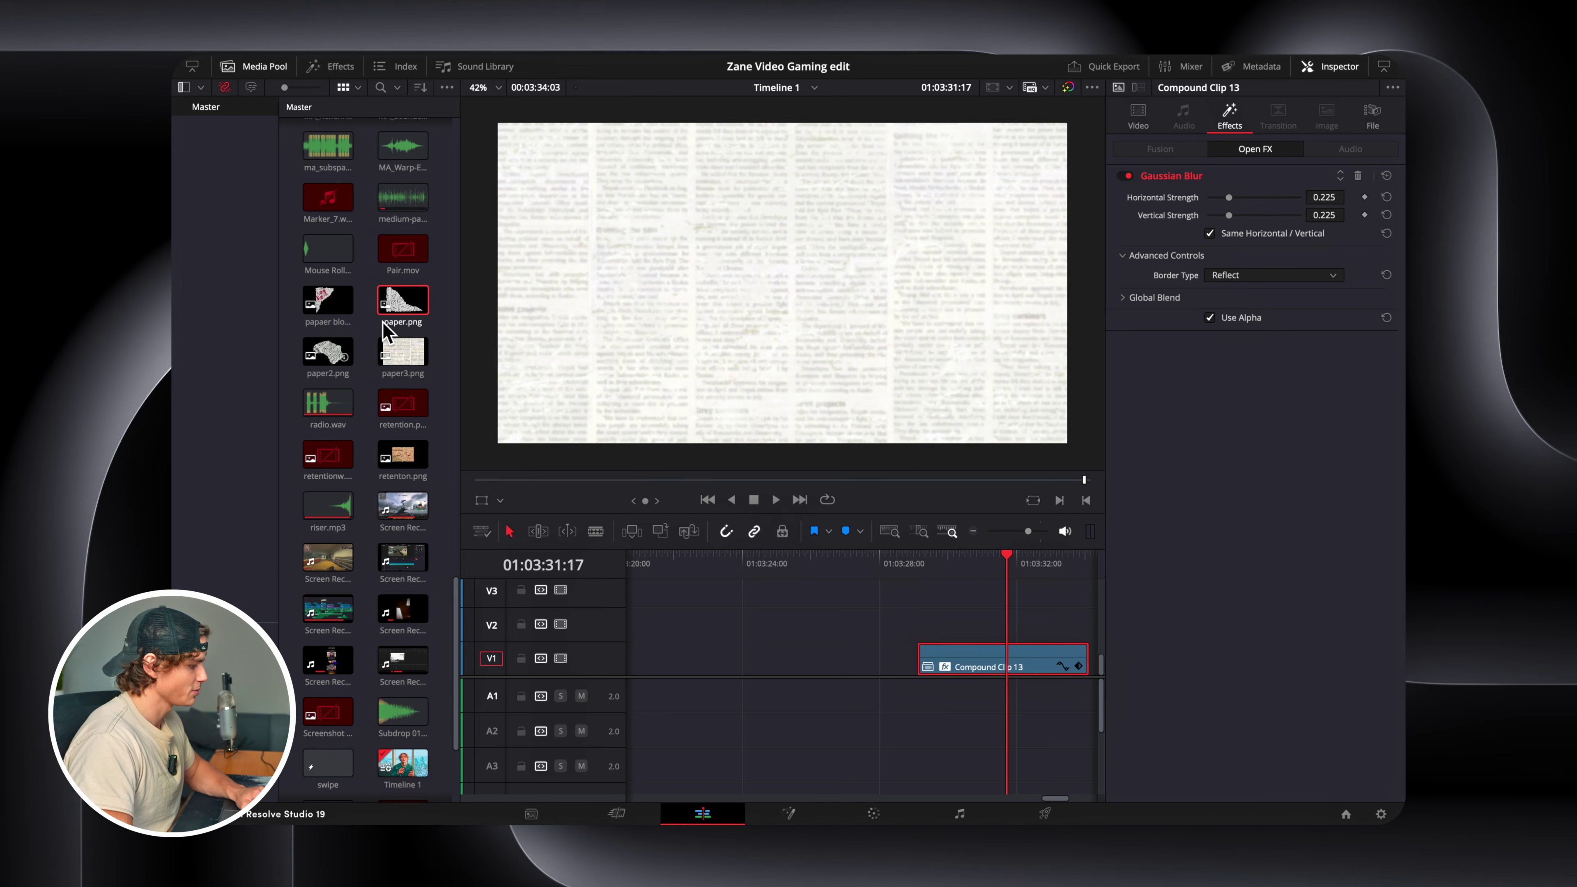
# Place paper.png above the background, shrink it toward the left, and add Drop Shadow and Gaussian Blur.
pyautogui.moveTo(402, 300); pyautogui.dragTo(913, 624)
pyautogui.click(273, 67)
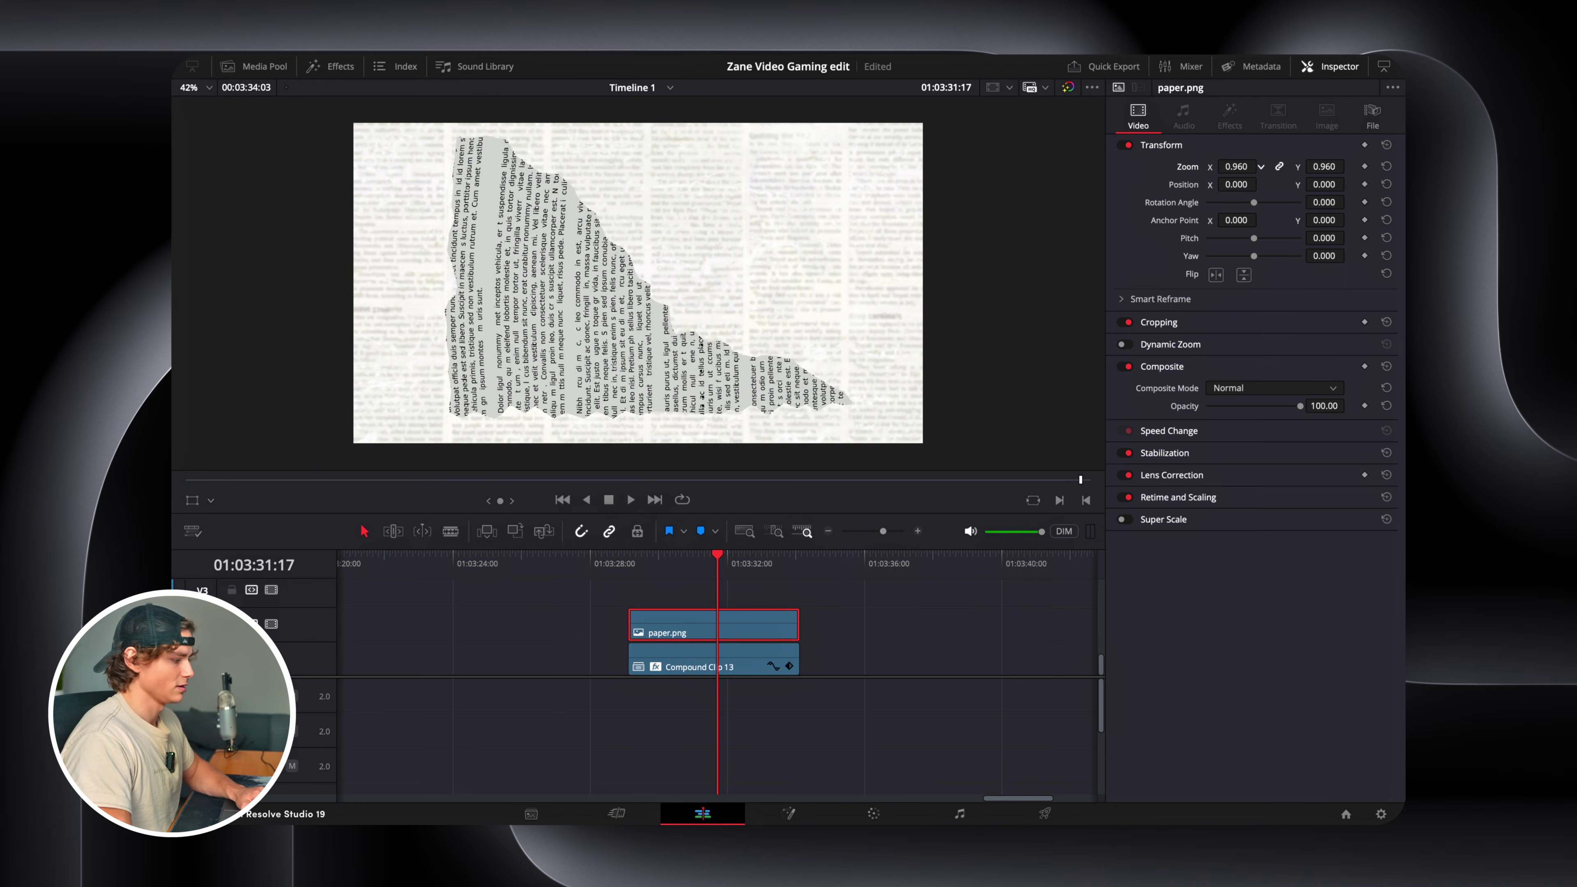
pyautogui.moveTo(1236, 167); pyautogui.dragTo(1292, 198)
pyautogui.click(331, 66)
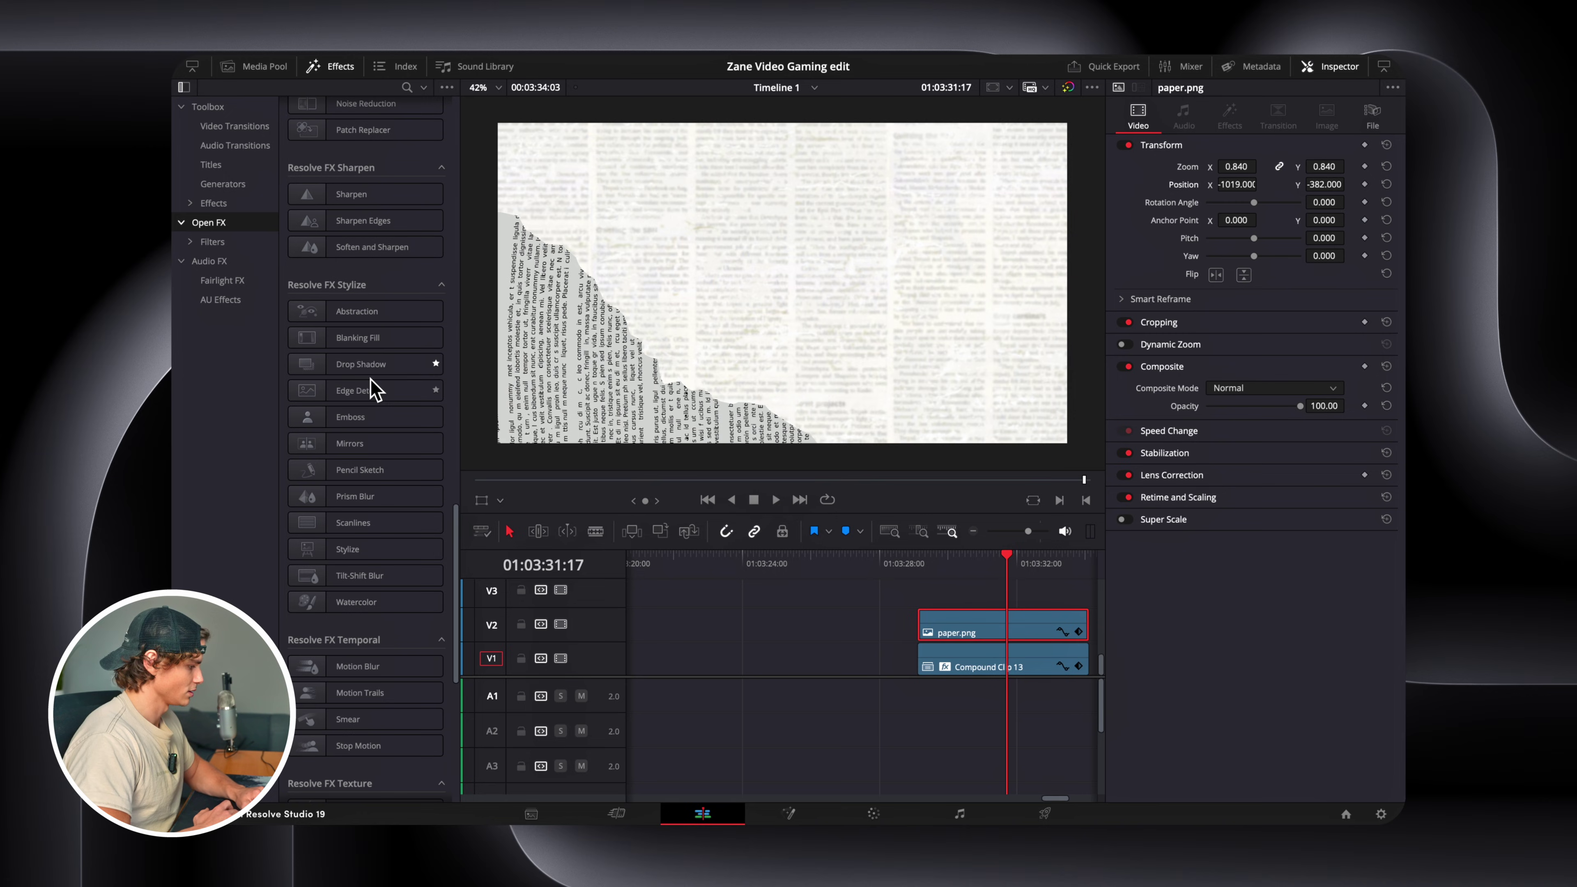
pyautogui.moveTo(366, 364); pyautogui.dragTo(968, 633)
pyautogui.scroll(10, 366, 373)
pyautogui.moveTo(361, 186); pyautogui.dragTo(972, 653)
pyautogui.click(331, 66)
# Add paper2.png above the first paper and give it Drop Shadow and Gaussian Blur.
pyautogui.click(255, 66)
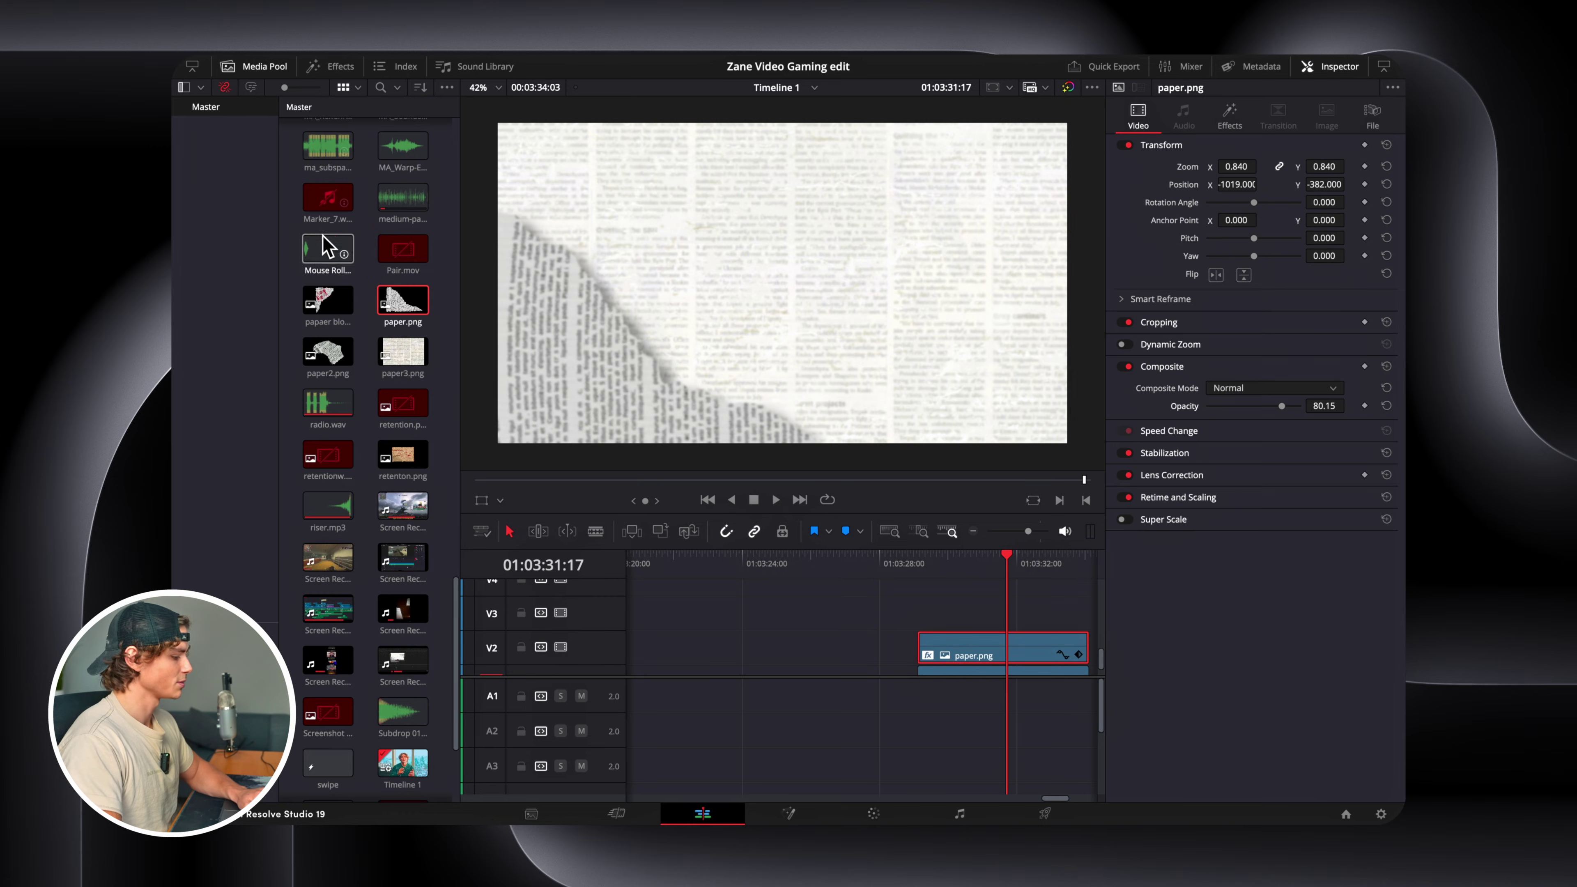
pyautogui.moveTo(354, 347); pyautogui.dragTo(969, 628)
pyautogui.click(254, 66)
pyautogui.click(332, 66)
pyautogui.scroll(-15, 372, 335)
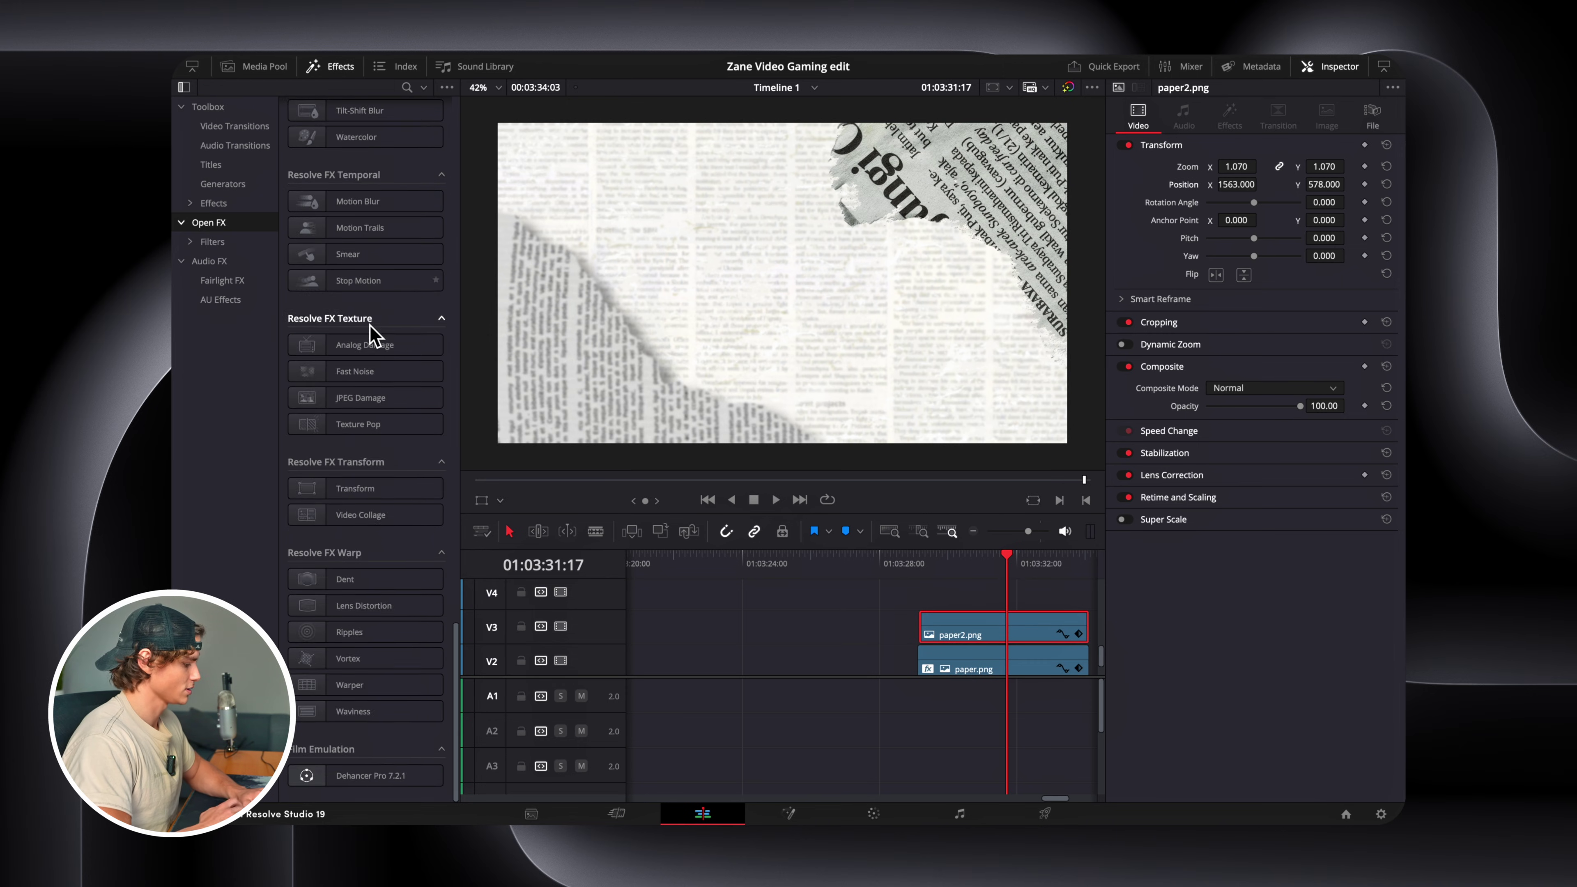
pyautogui.click(386, 191)
pyautogui.moveTo(386, 191); pyautogui.dragTo(960, 631)
pyautogui.scroll(15, 377, 324)
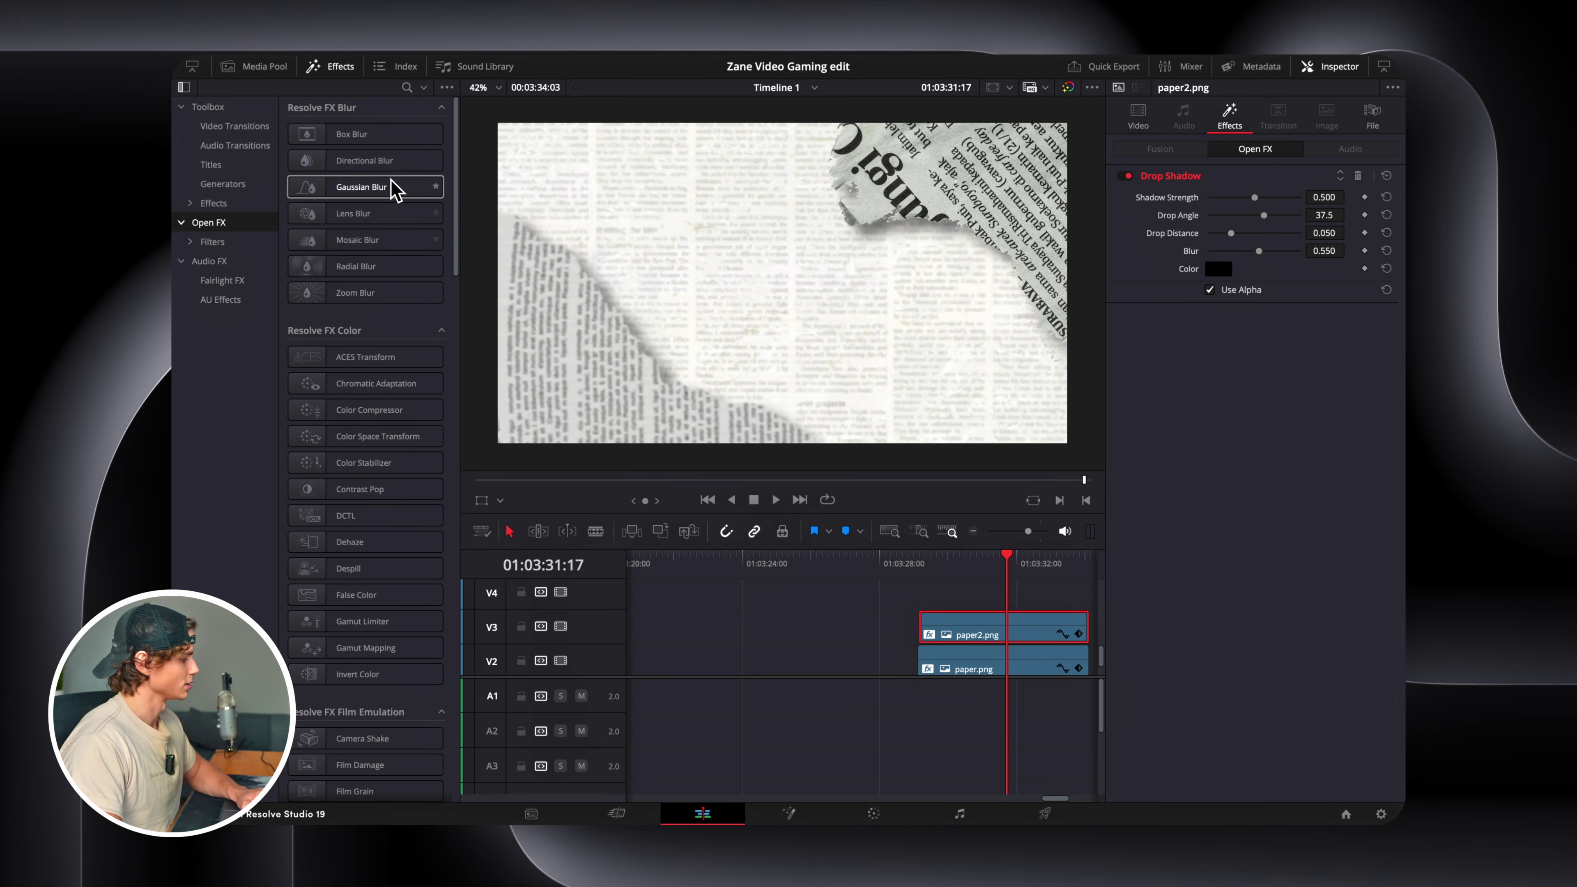
pyautogui.moveTo(398, 186); pyautogui.dragTo(1028, 638)
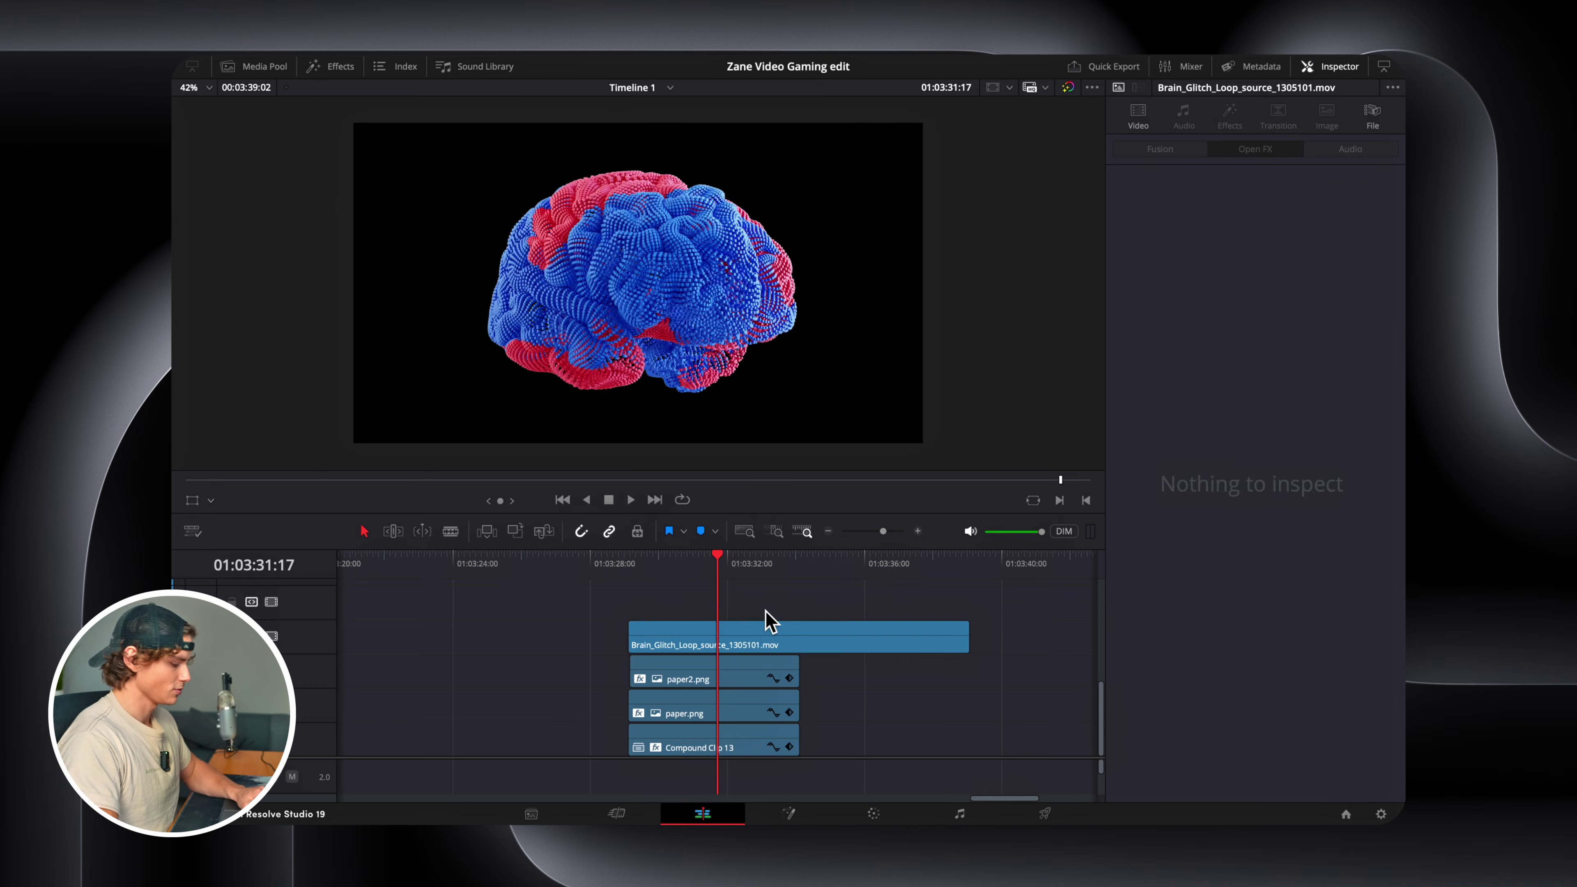
# Align the Brain_Glitch clip with the papers, set Composite Mode to Difference and Zoom to 0.350.
pyautogui.moveTo(764, 636)
pyautogui.mouseDown()
pyautogui.moveTo(815, 641)
pyautogui.moveTo(639, 642)
pyautogui.moveTo(787, 643)
pyautogui.moveTo(768, 652)
pyautogui.mouseUp()
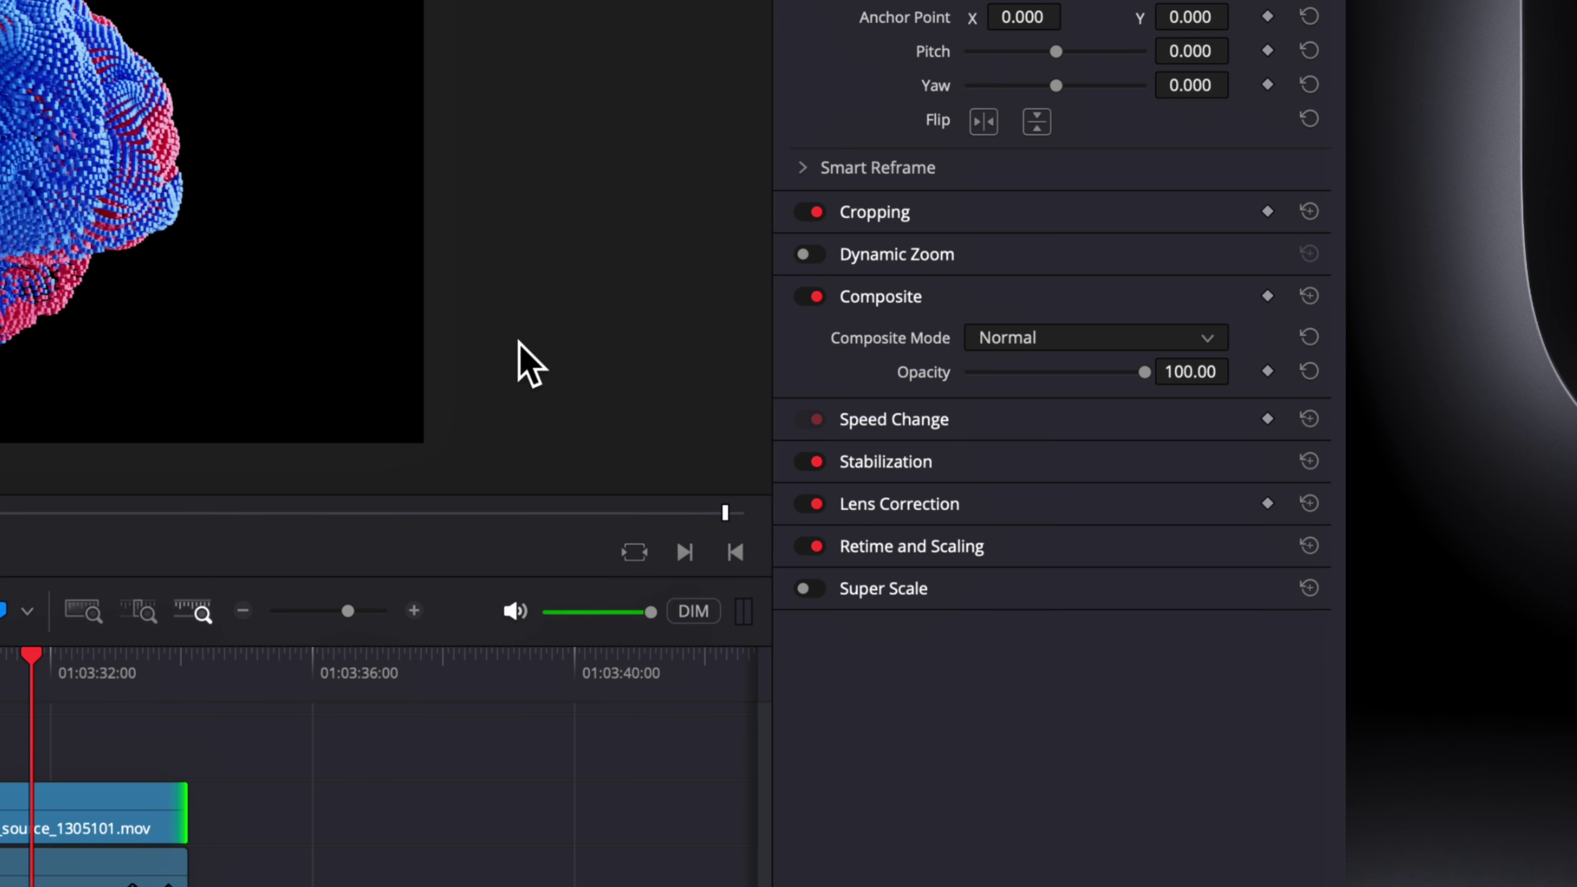
pyautogui.click(1043, 336)
pyautogui.click(1042, 556)
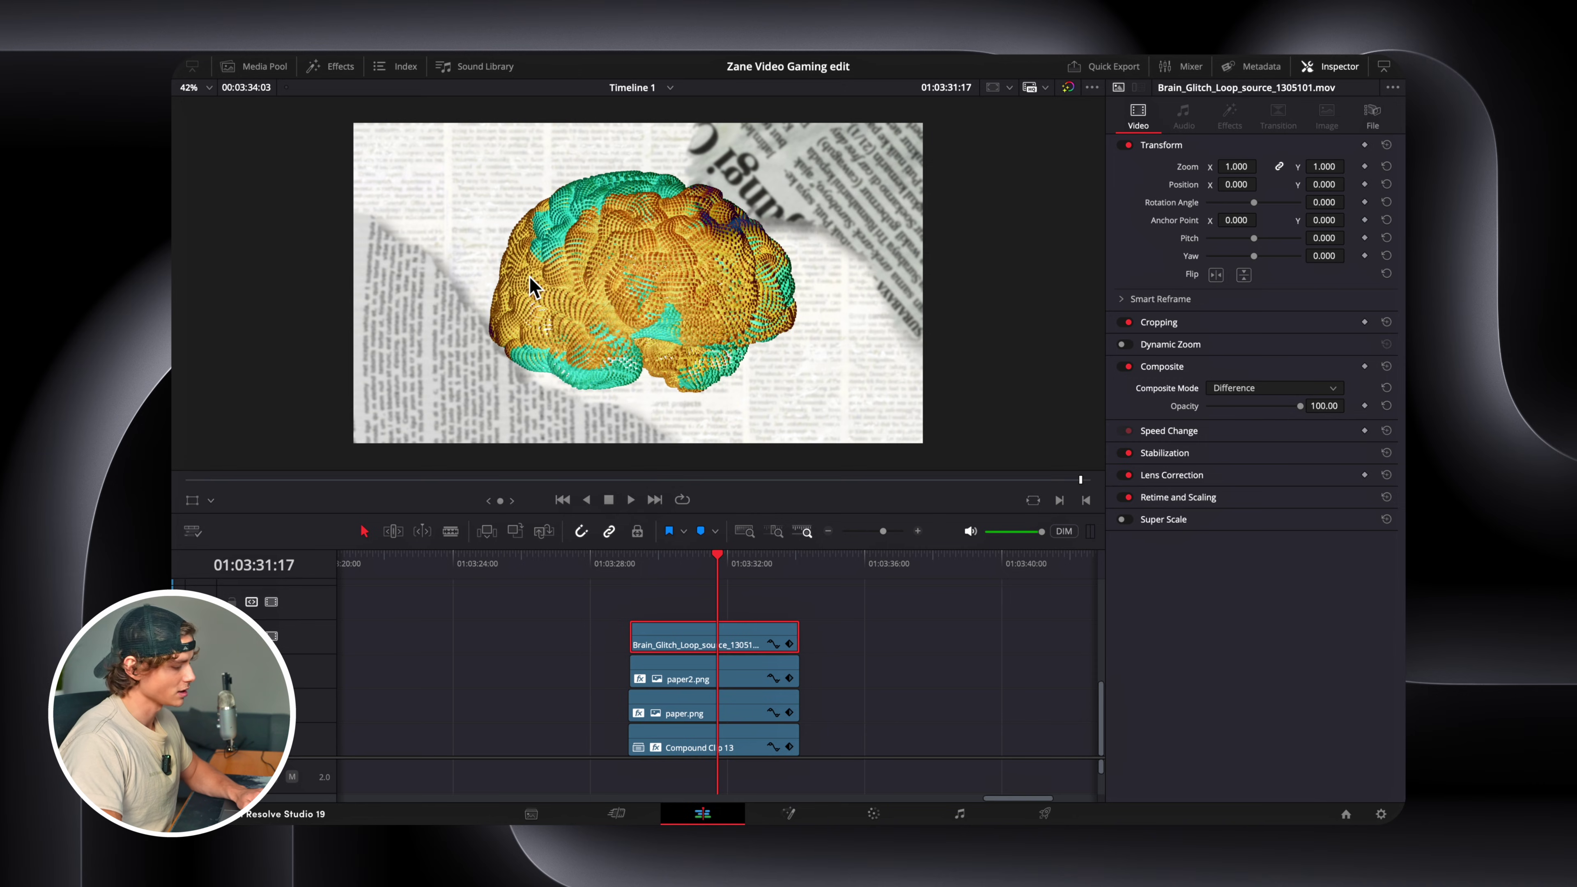
pyautogui.moveTo(1244, 167); pyautogui.dragTo(1193, 168)
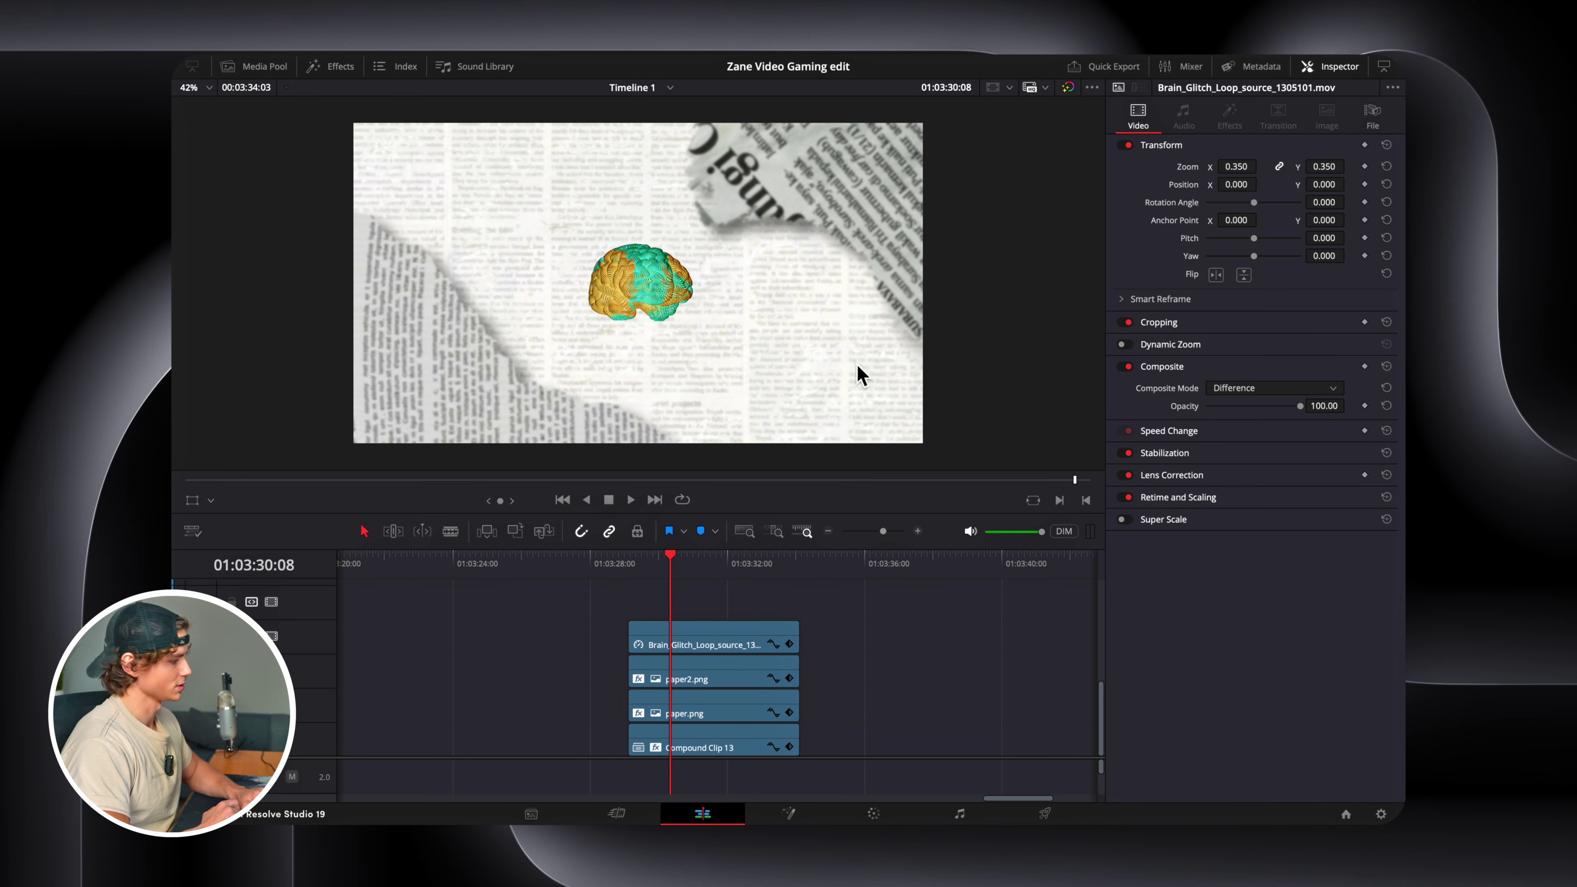
# Add a Text+ title in SF Pro Display Medium Italic with grey text.
pyautogui.click(340, 67)
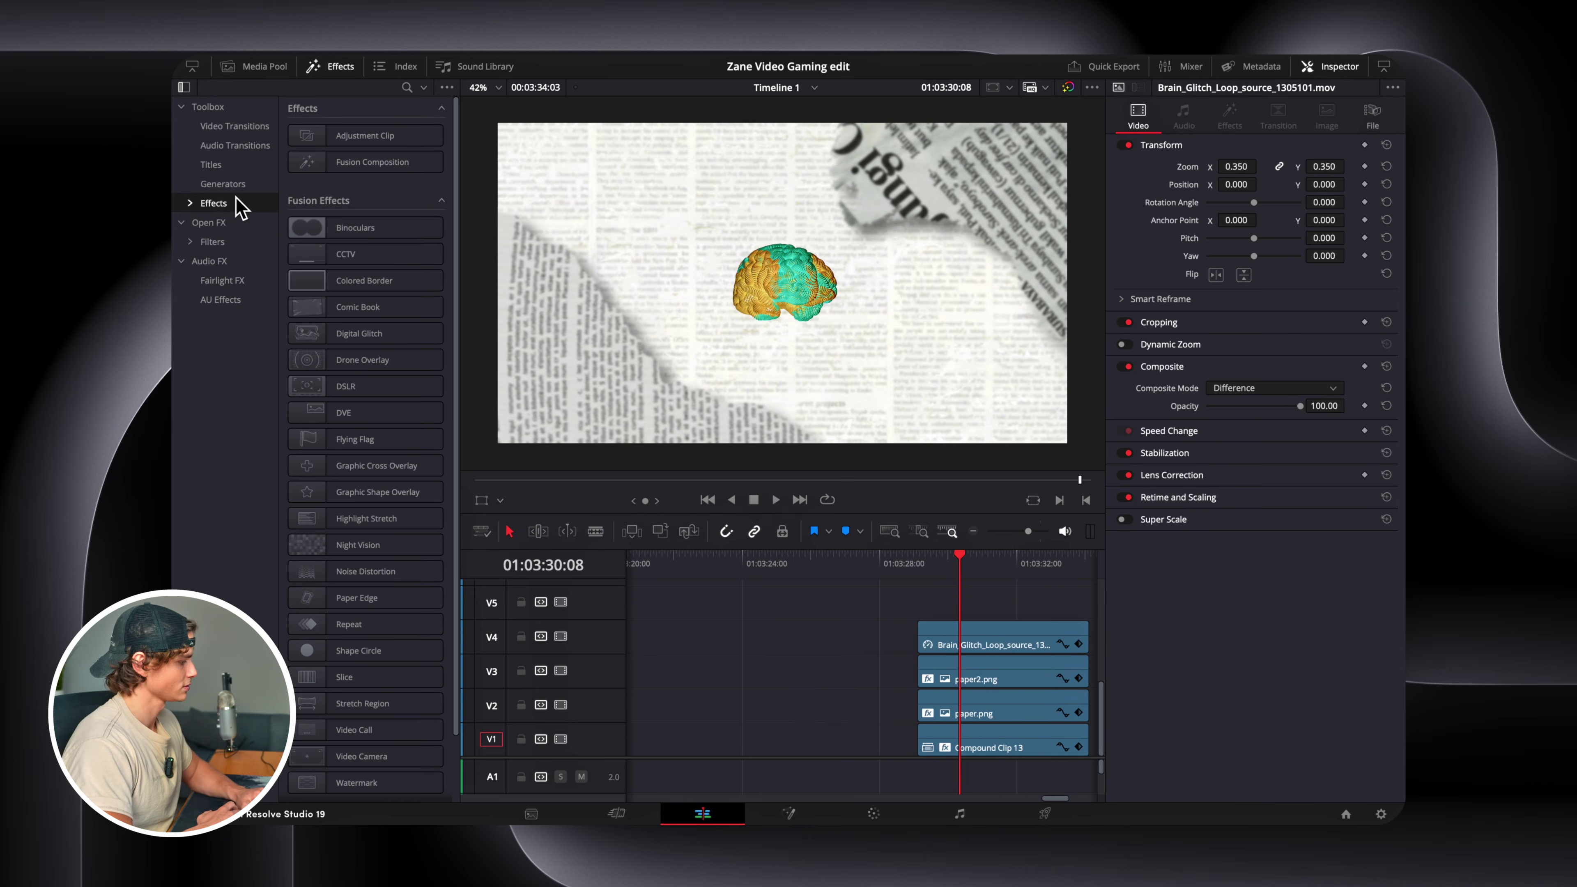
pyautogui.click(210, 165)
pyautogui.moveTo(348, 264); pyautogui.dragTo(923, 618)
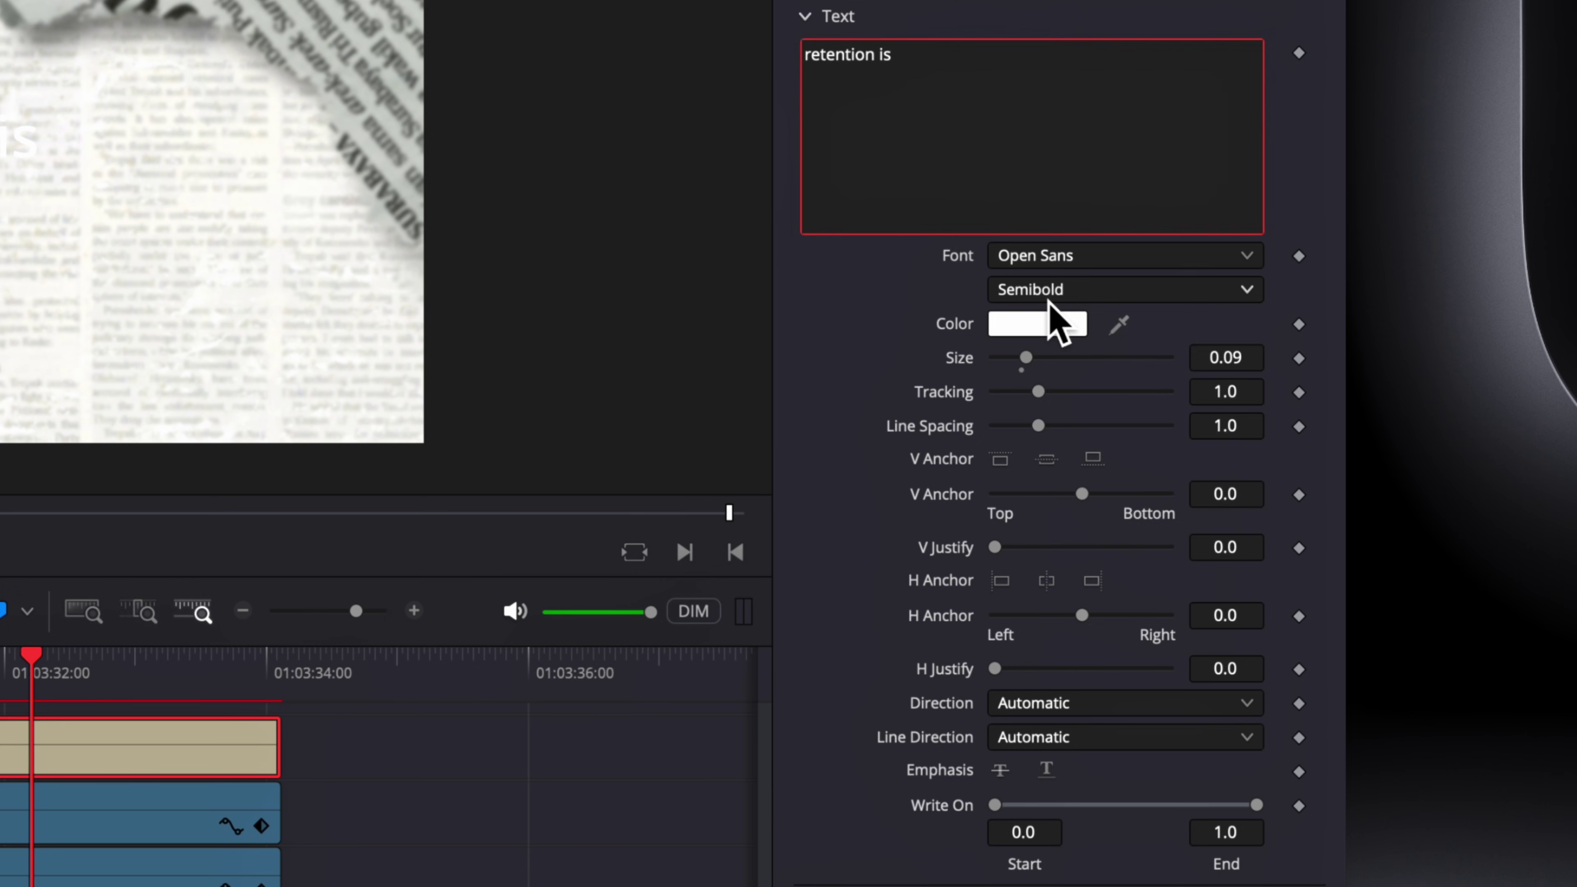
pyautogui.click(1055, 287)
pyautogui.click(1055, 256)
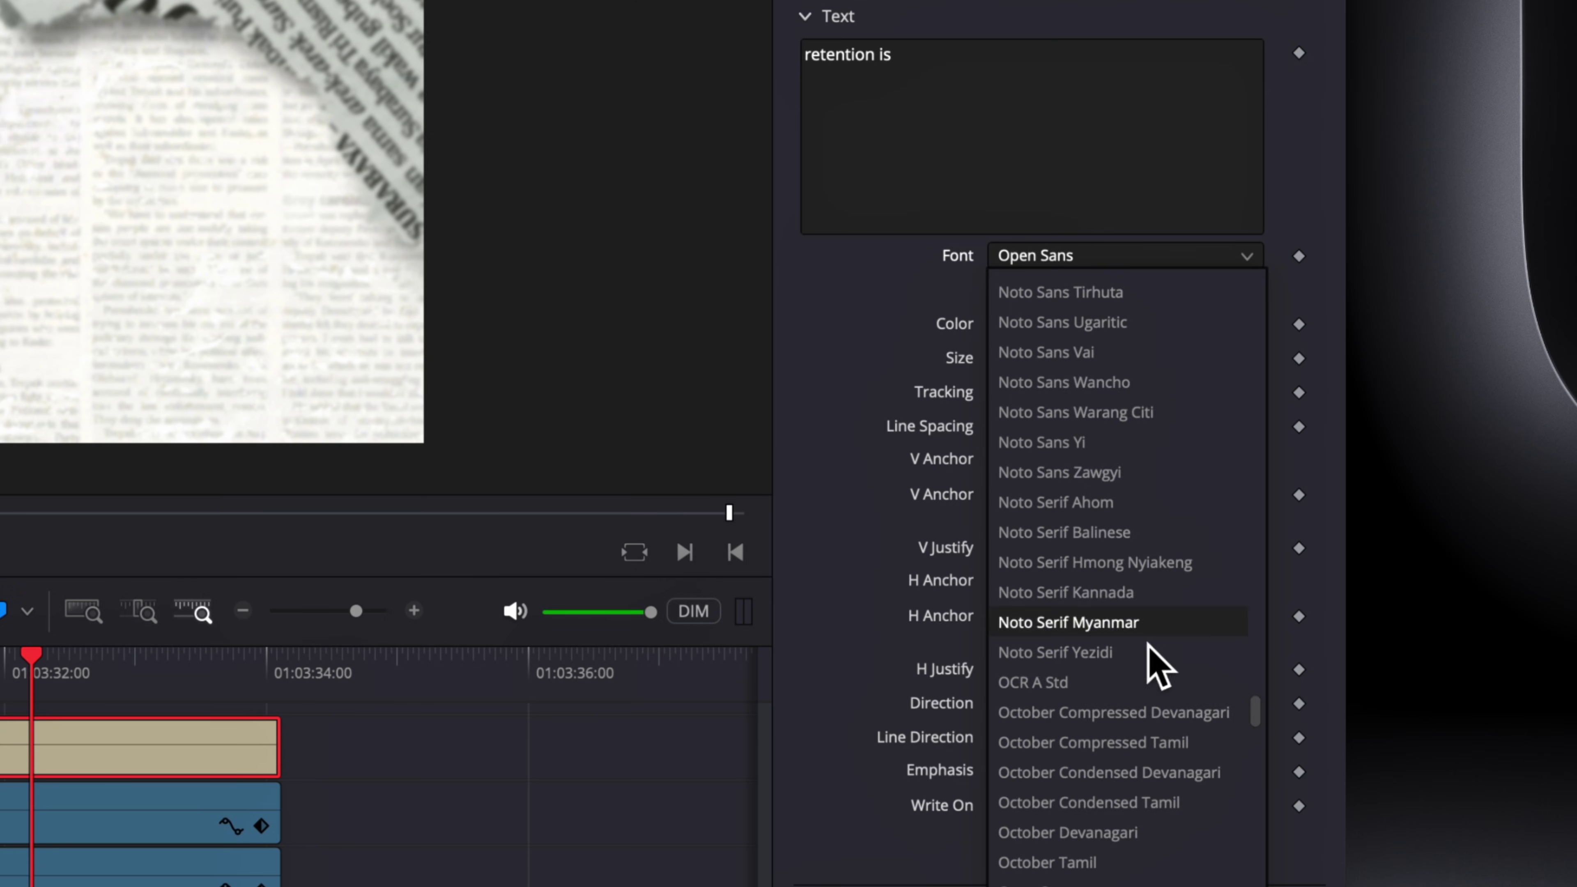
pyautogui.scroll(-15, 1162, 704)
pyautogui.scroll(-3, 1162, 705)
pyautogui.click(1111, 743)
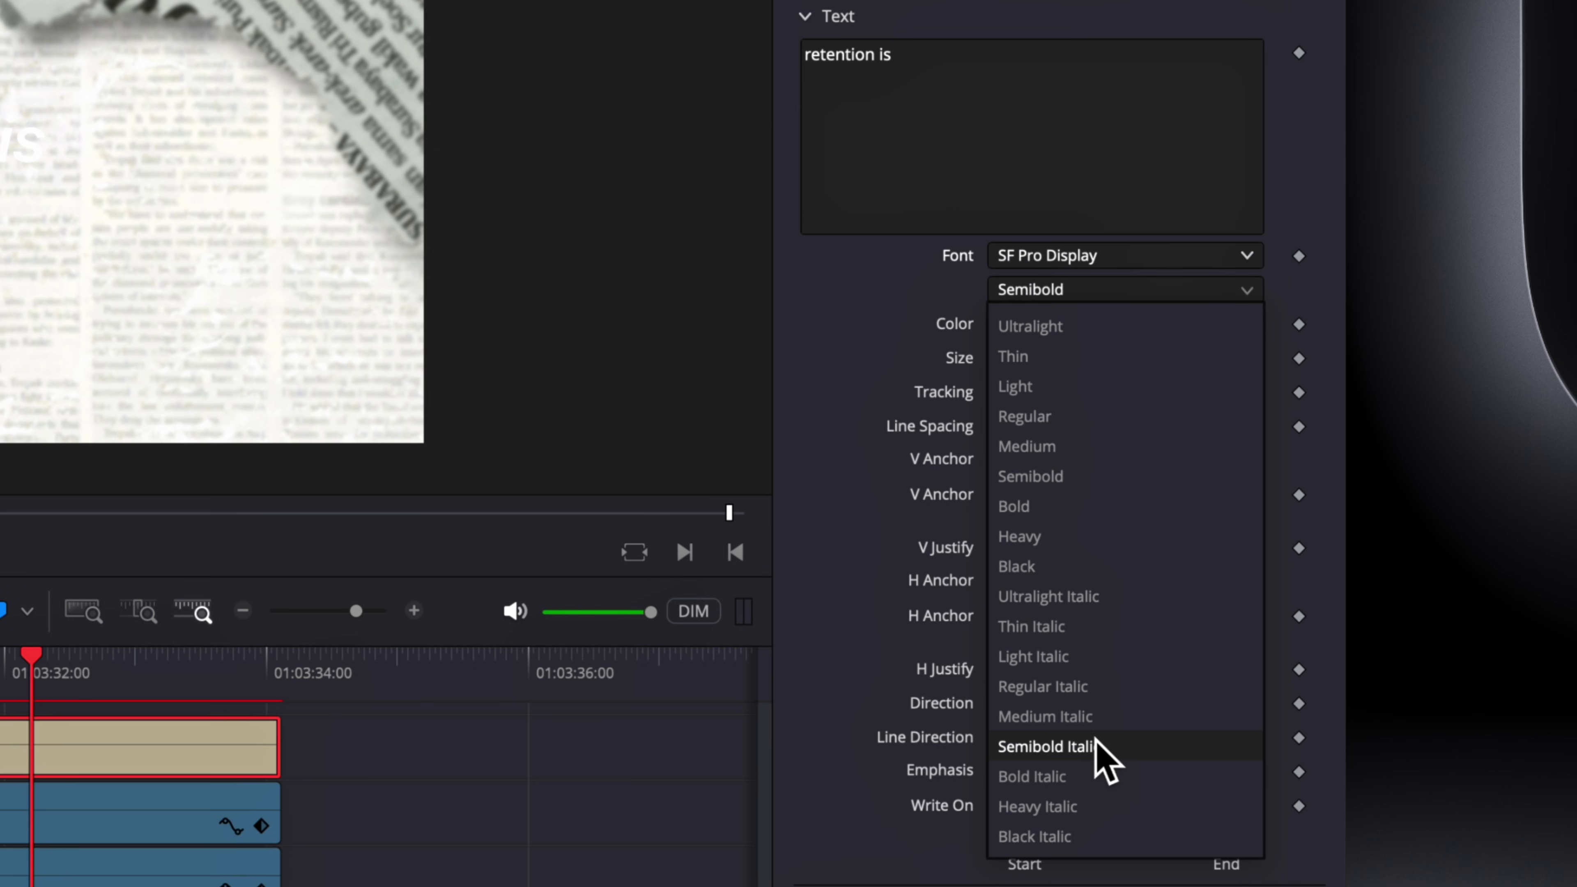
pyautogui.click(1098, 718)
pyautogui.click(1037, 324)
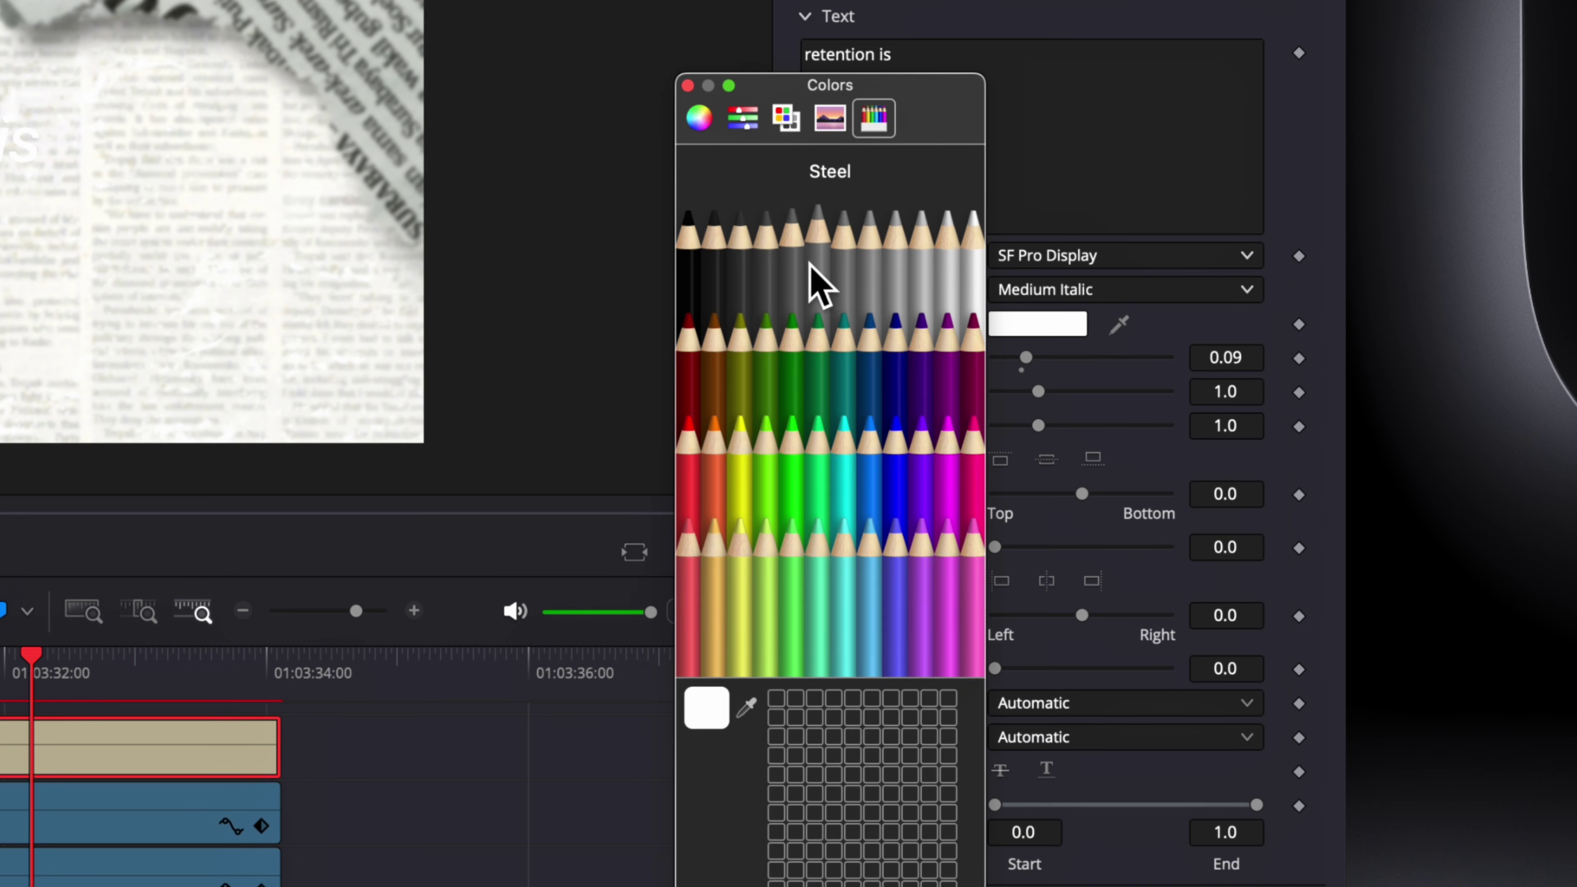
pyautogui.click(780, 273)
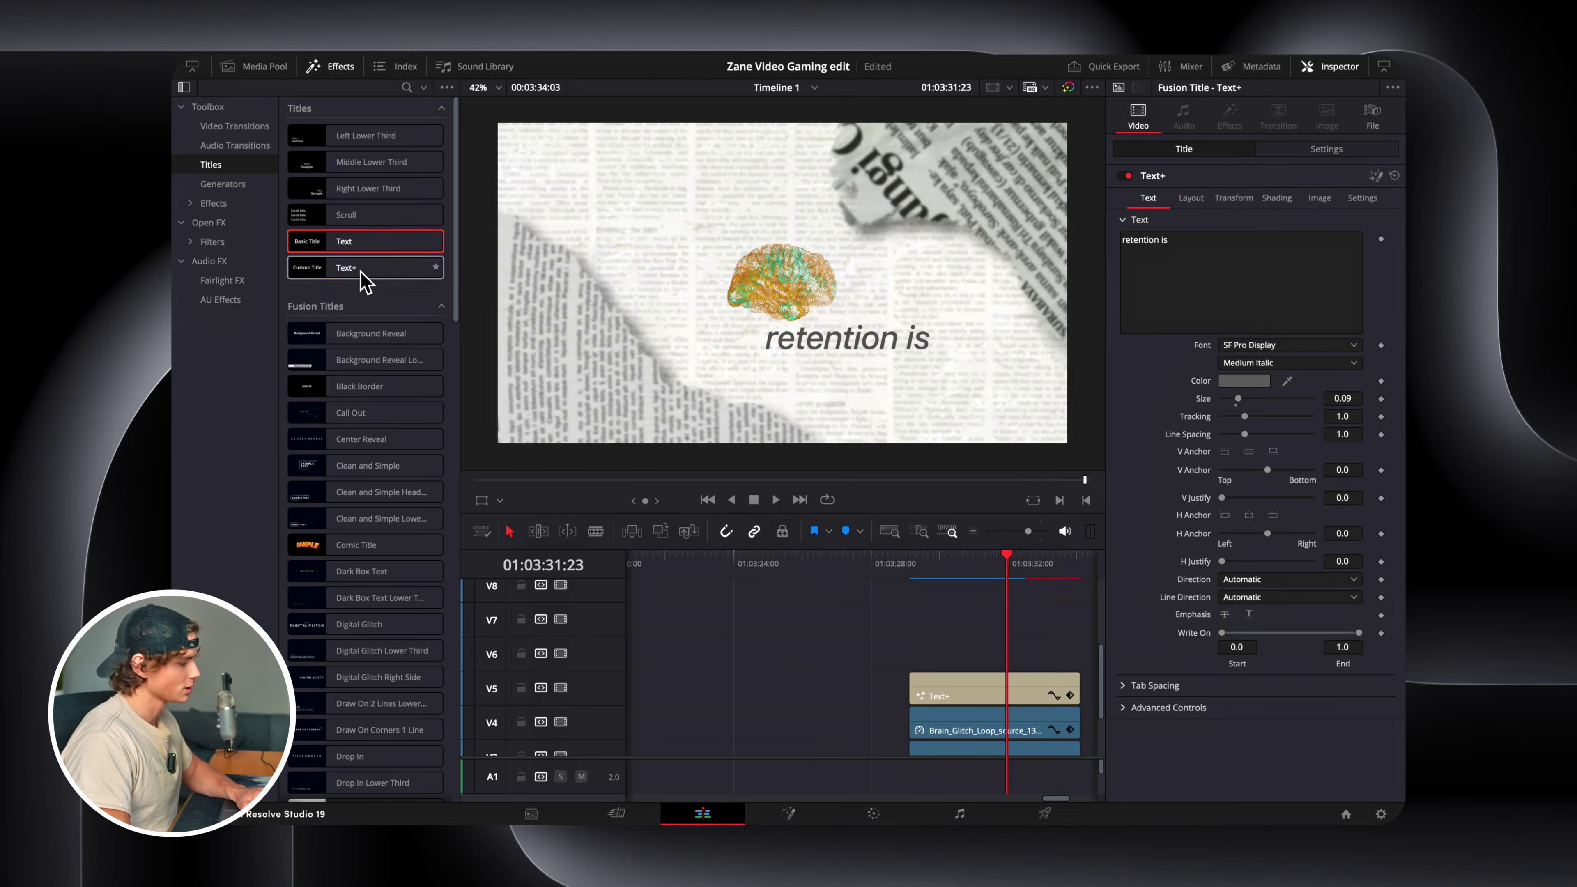
# Add a second Text+ title in Black Italic reading 'EVERYTHING'.
pyautogui.moveTo(398, 273); pyautogui.dragTo(905, 655)
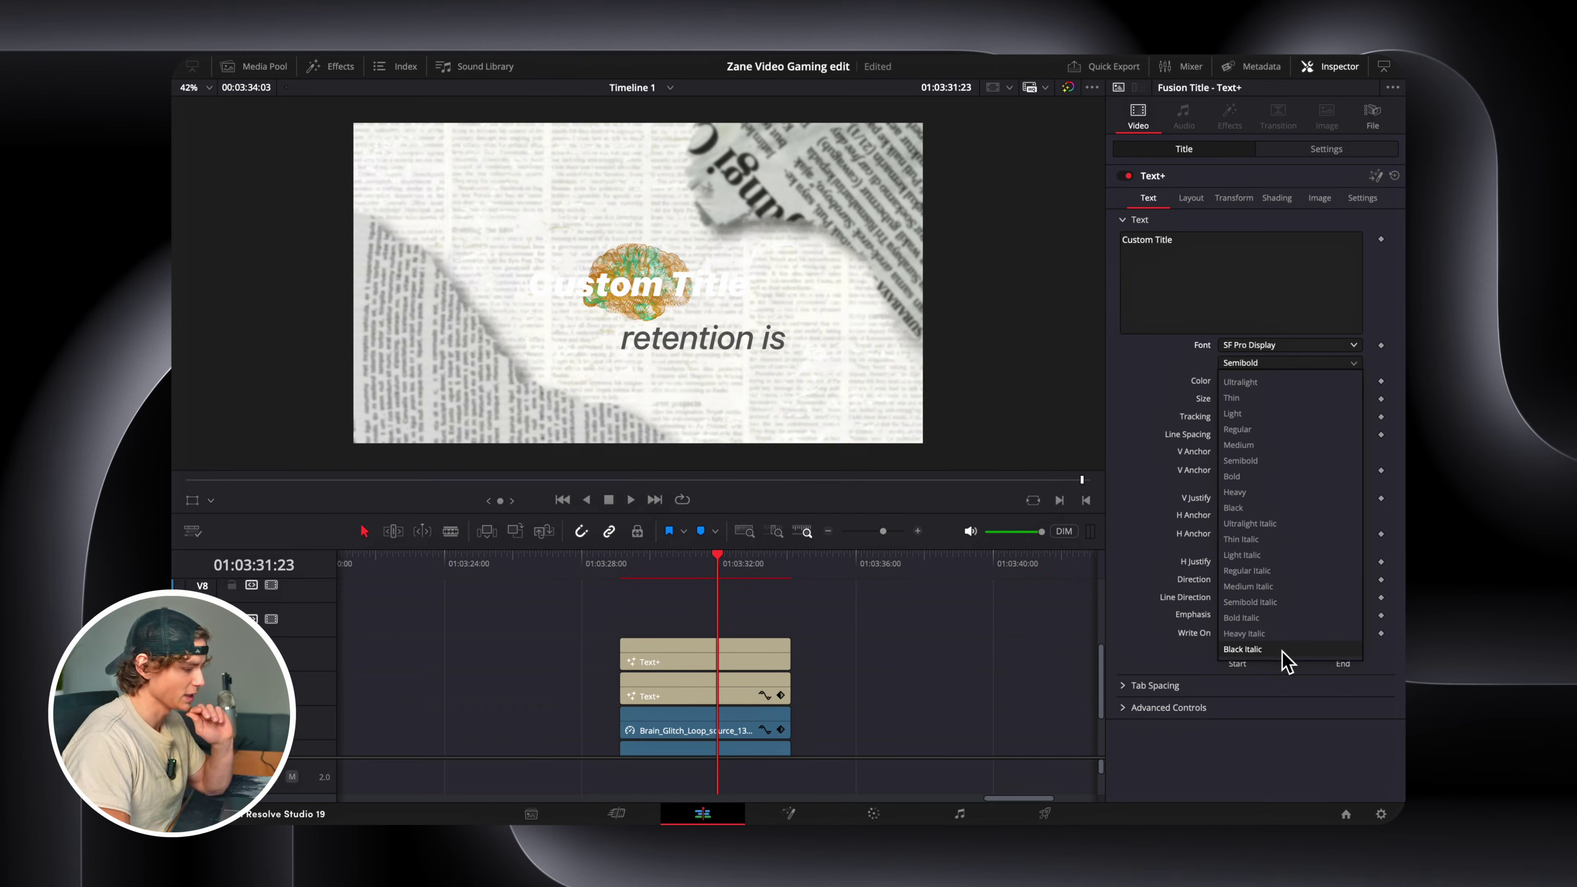
pyautogui.click(1284, 656)
pyautogui.tripleClick(1223, 260)
pyautogui.press('BackSpace')
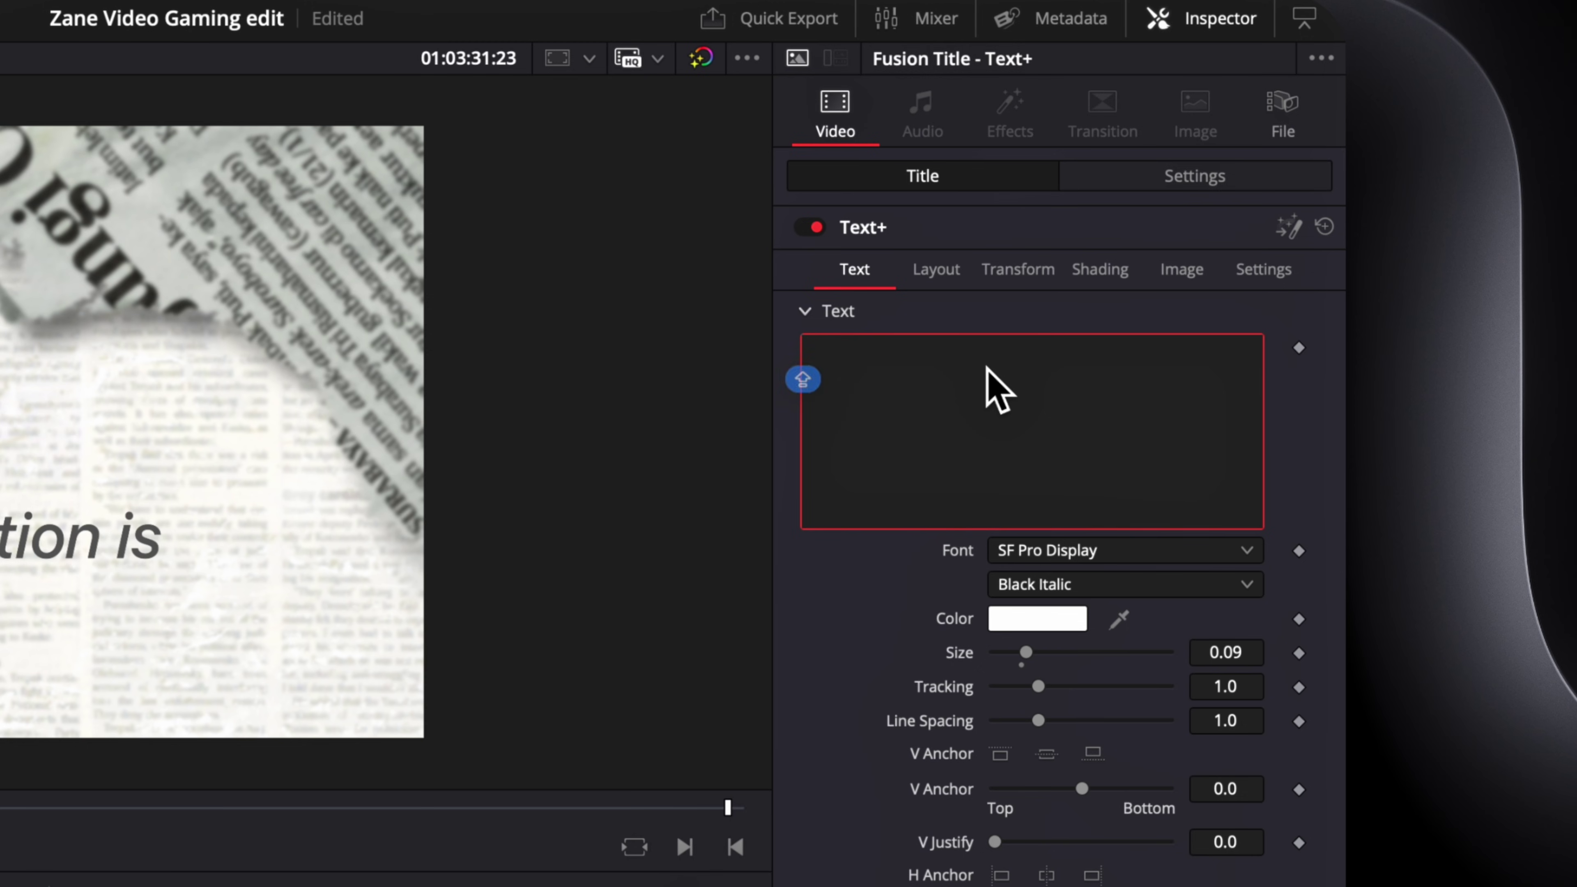
pyautogui.write('EVERY')
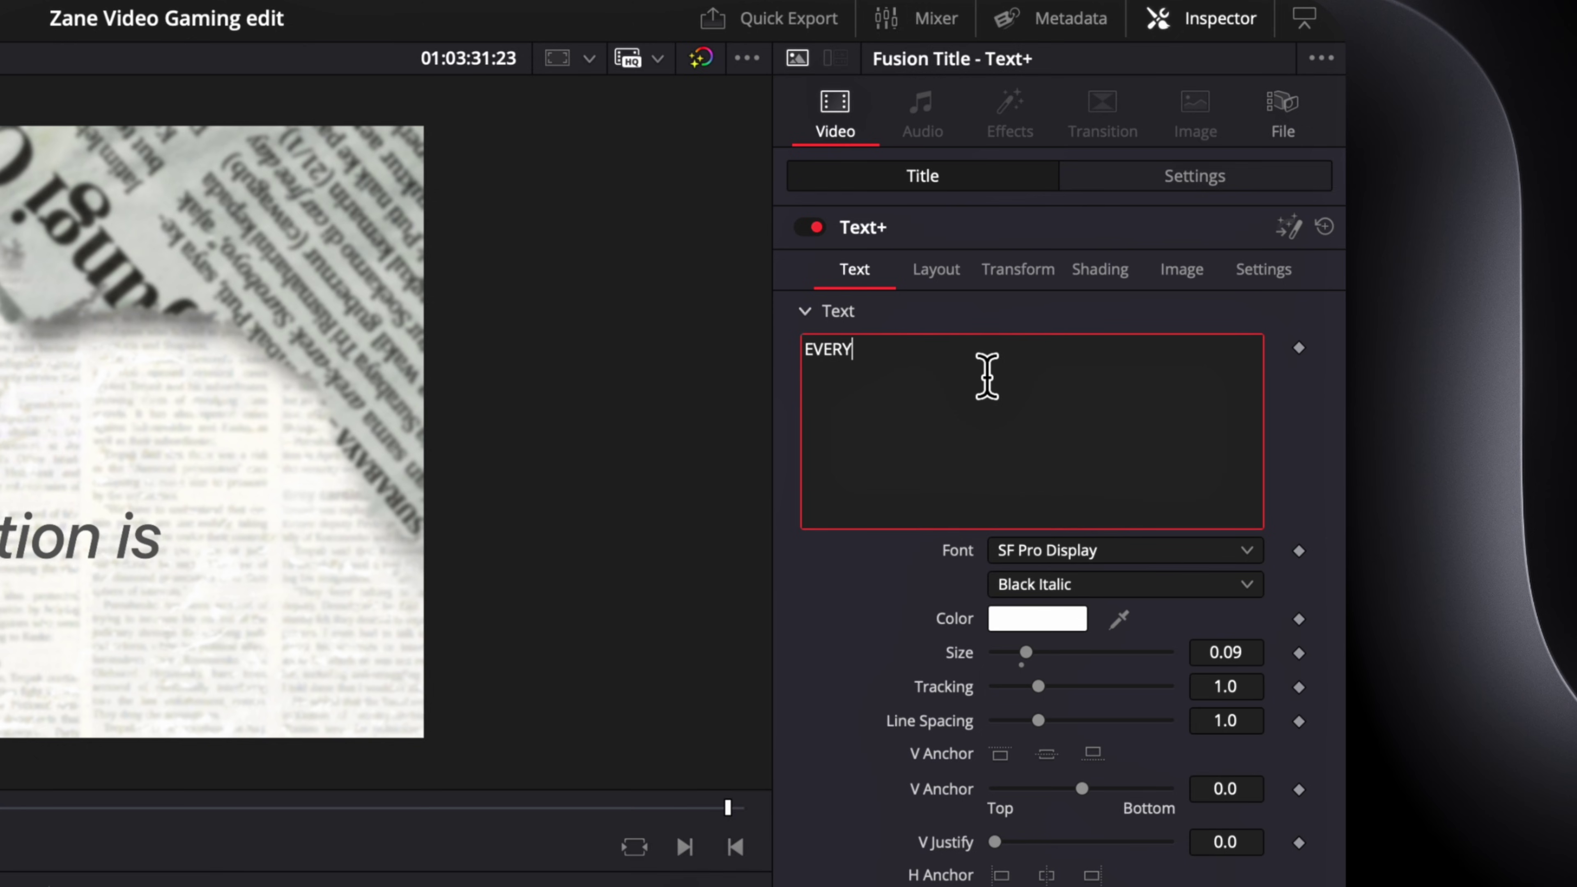
pyautogui.write('THING')
# Switch the EVERYTHING title's shading to a gradient with orange colour stops.
pyautogui.click(1105, 277)
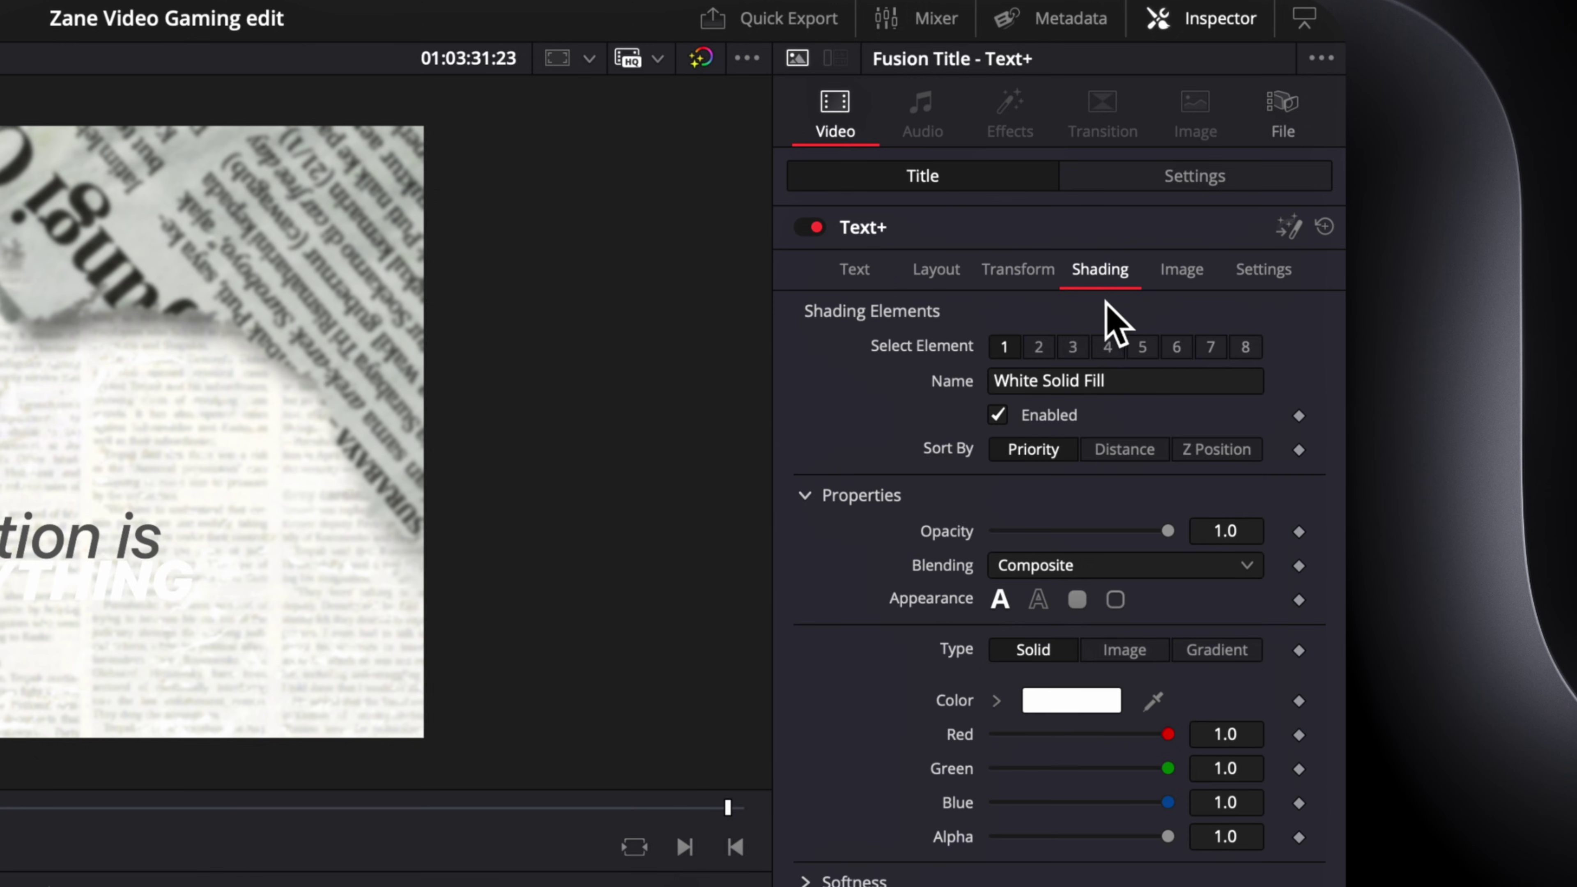
pyautogui.click(1226, 651)
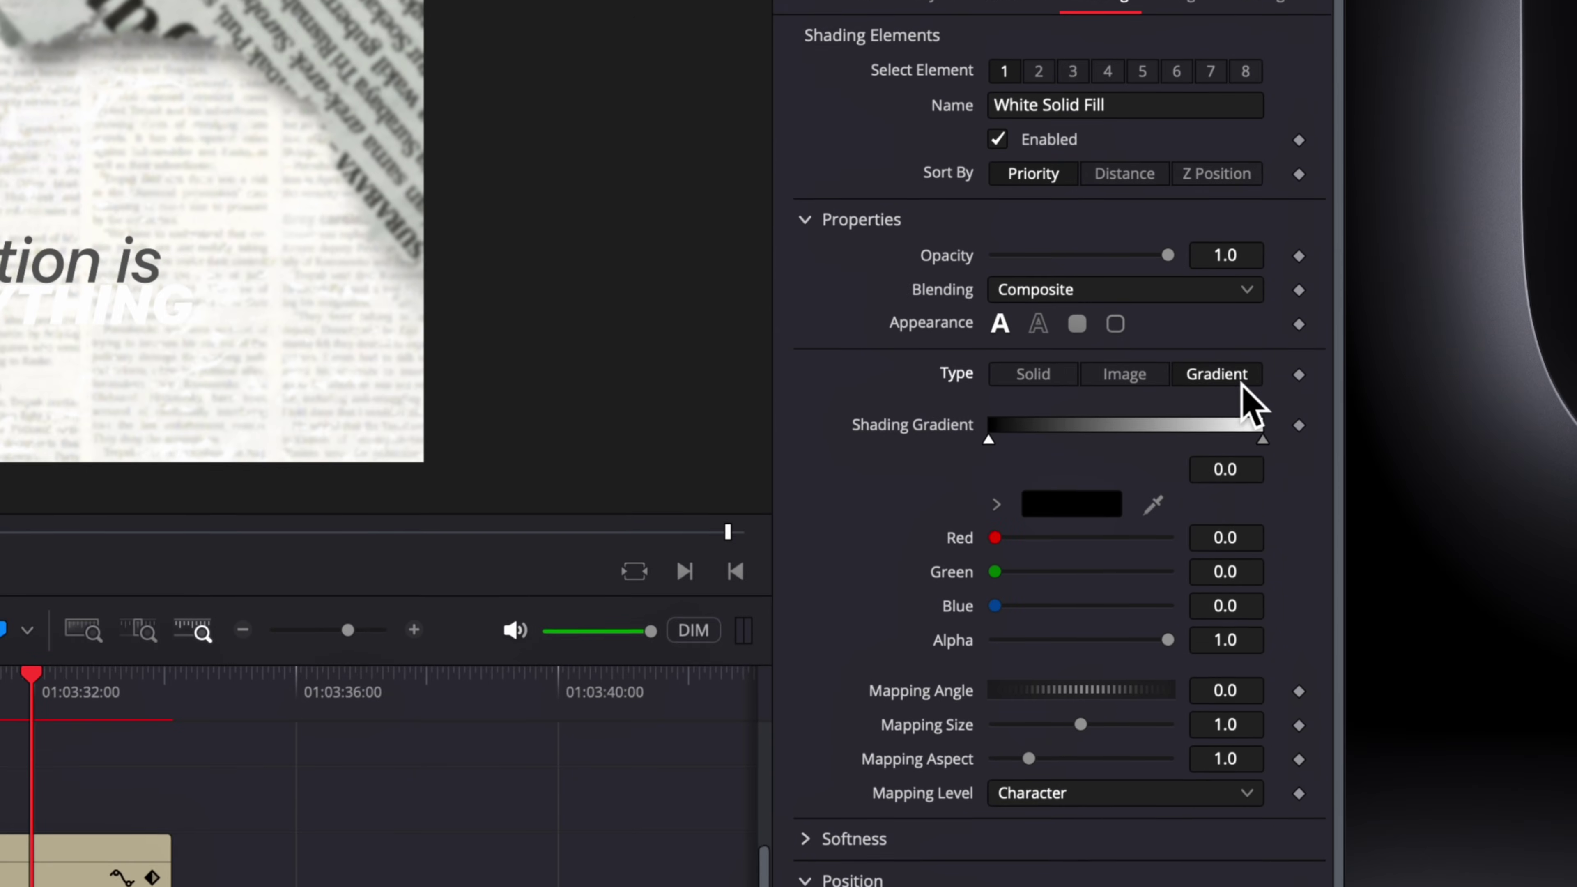
pyautogui.click(720, 441)
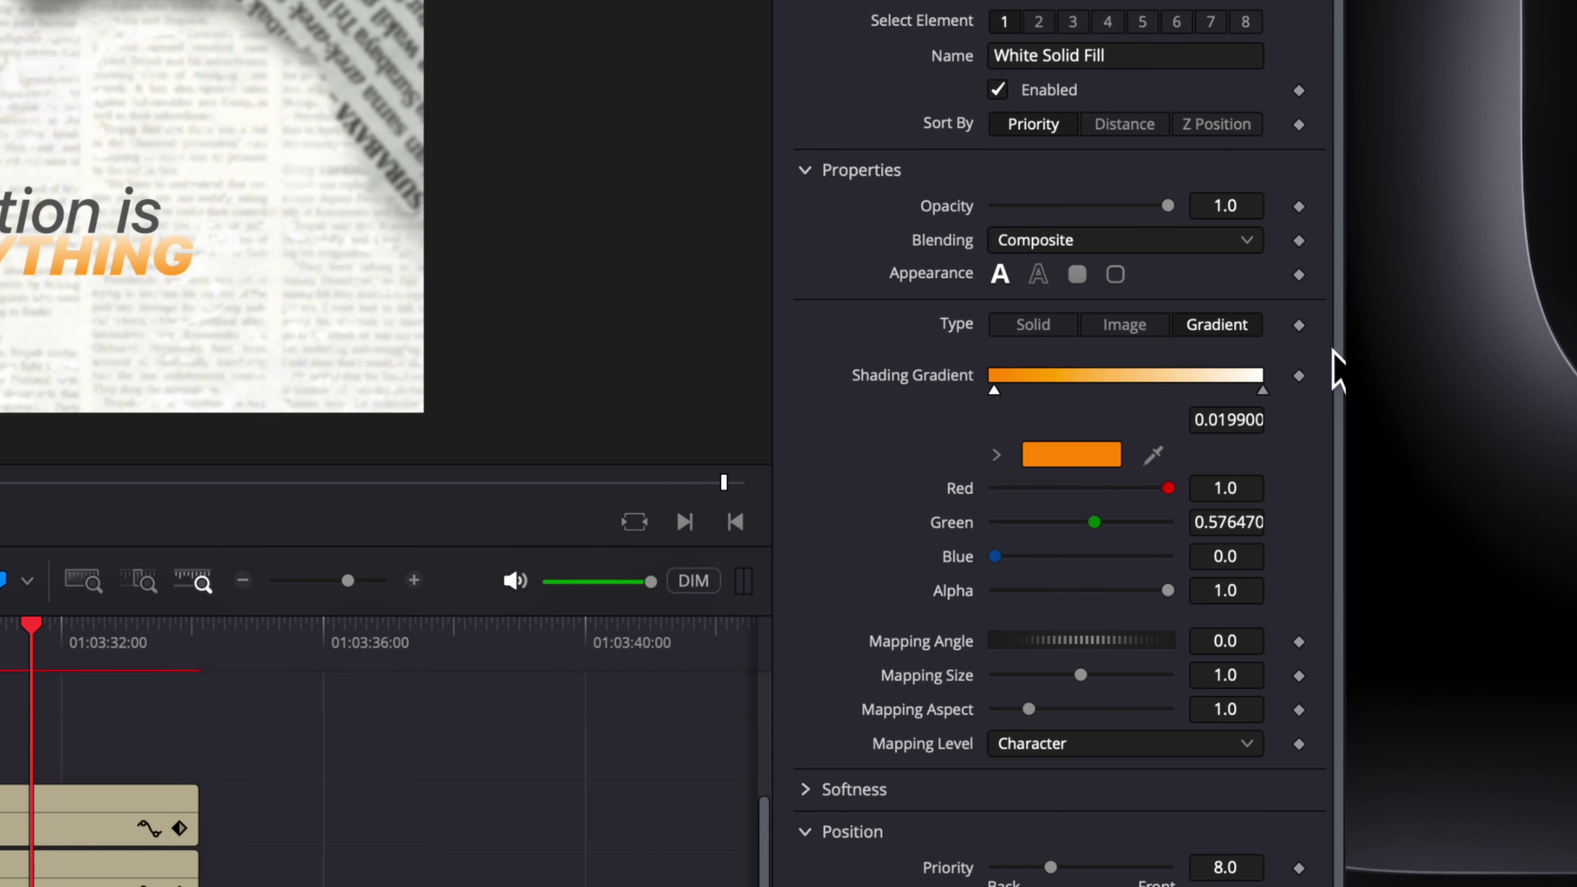
pyautogui.click(1262, 392)
pyautogui.click(1110, 457)
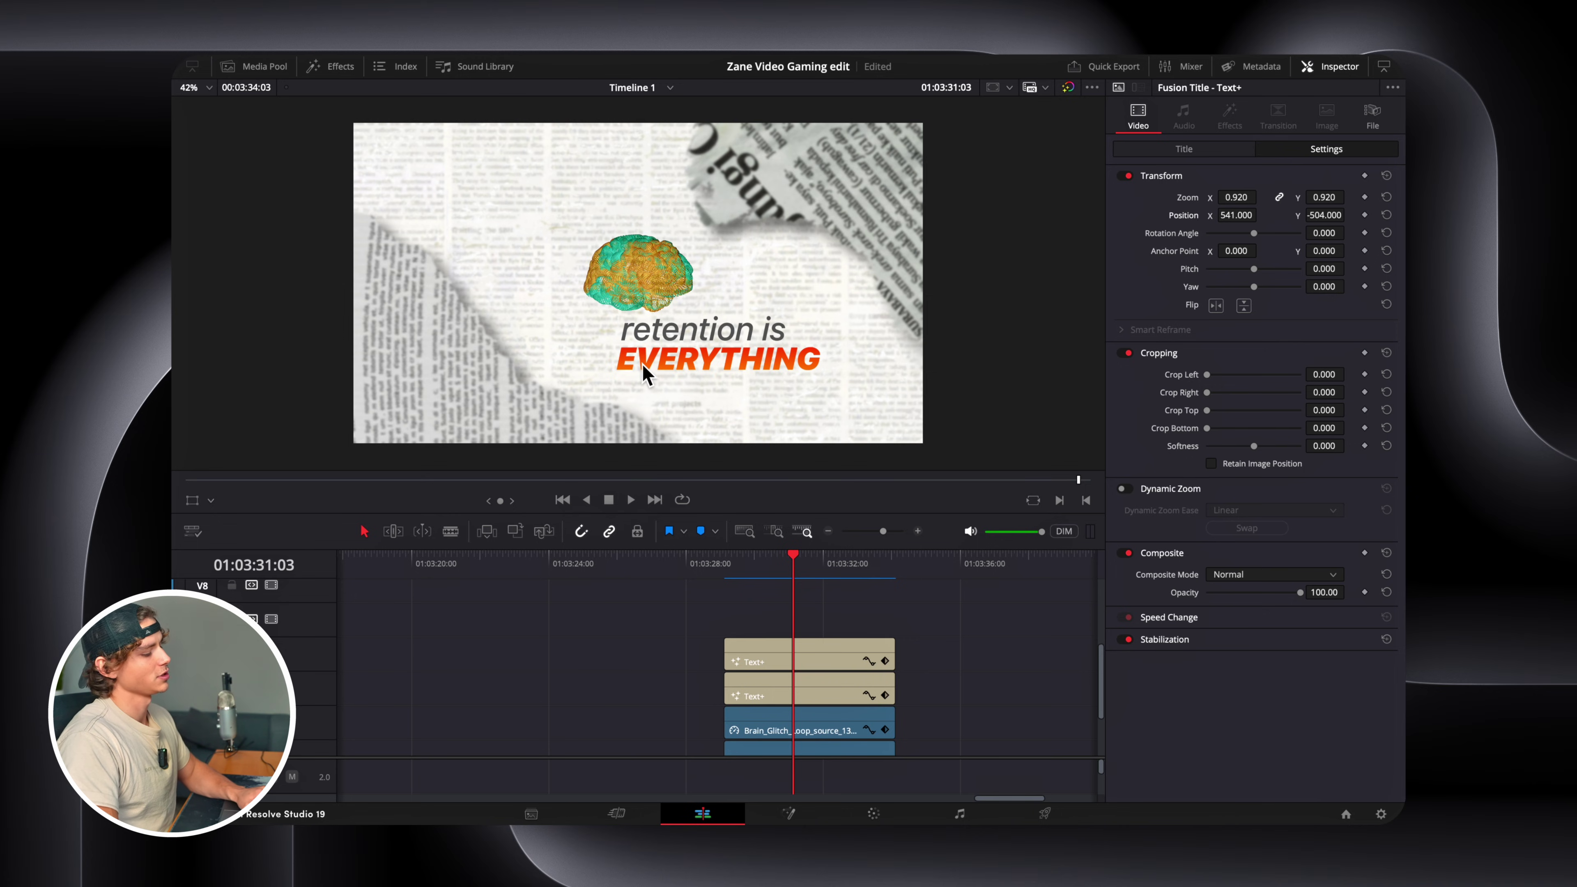
# Keyframe the 'retention is' title's Write On from 0 to 1 and preview it.
pyautogui.click(785, 373)
pyautogui.click(1184, 149)
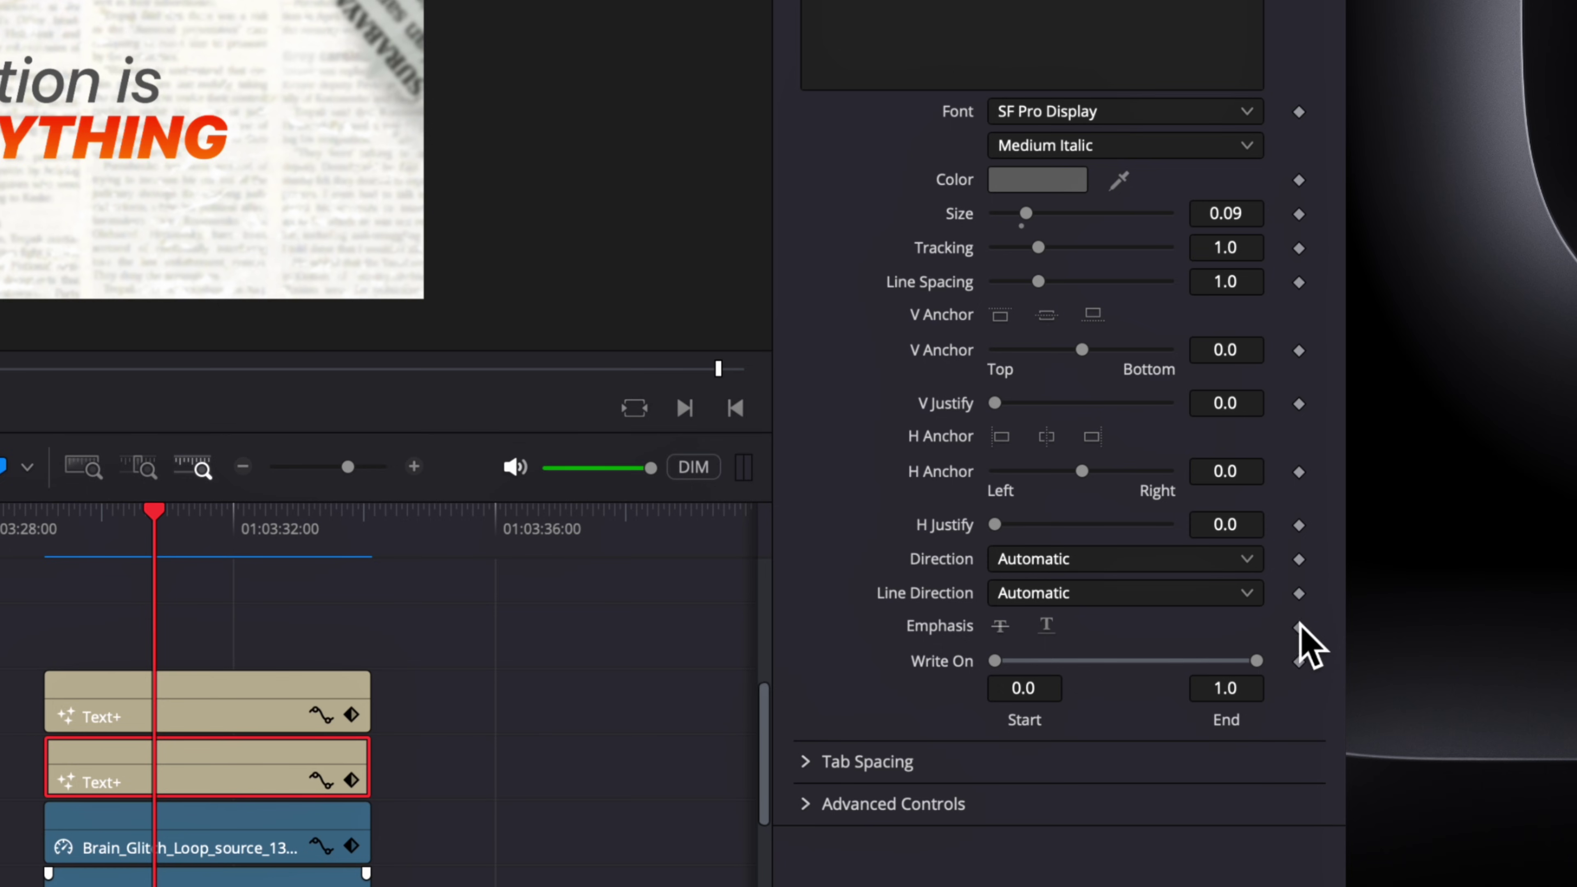
pyautogui.press('Up')
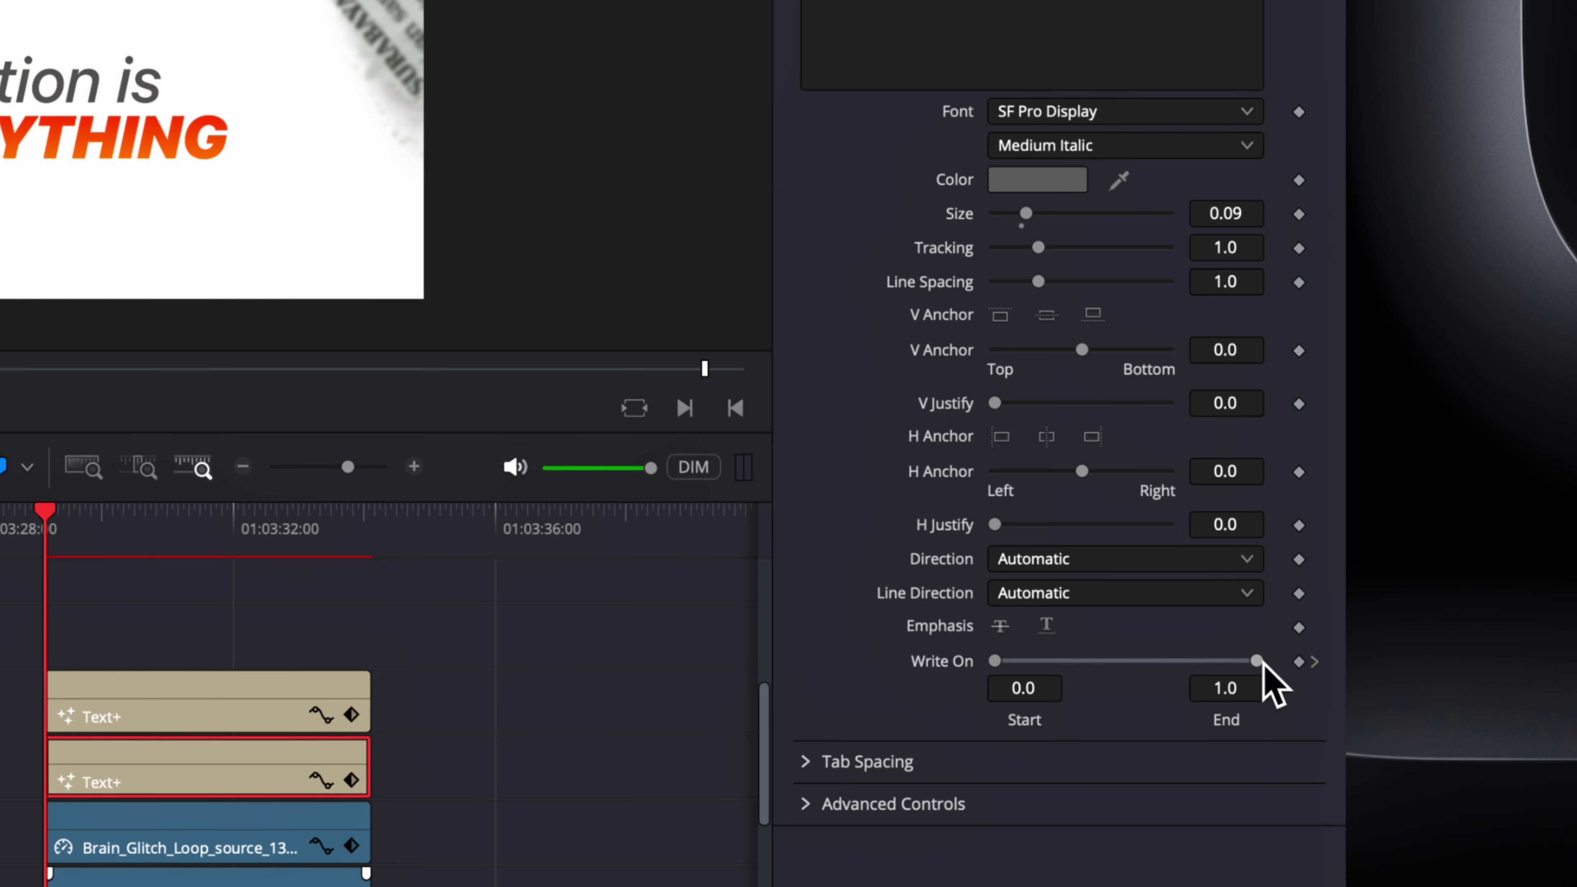
pyautogui.moveTo(1266, 668); pyautogui.dragTo(984, 689)
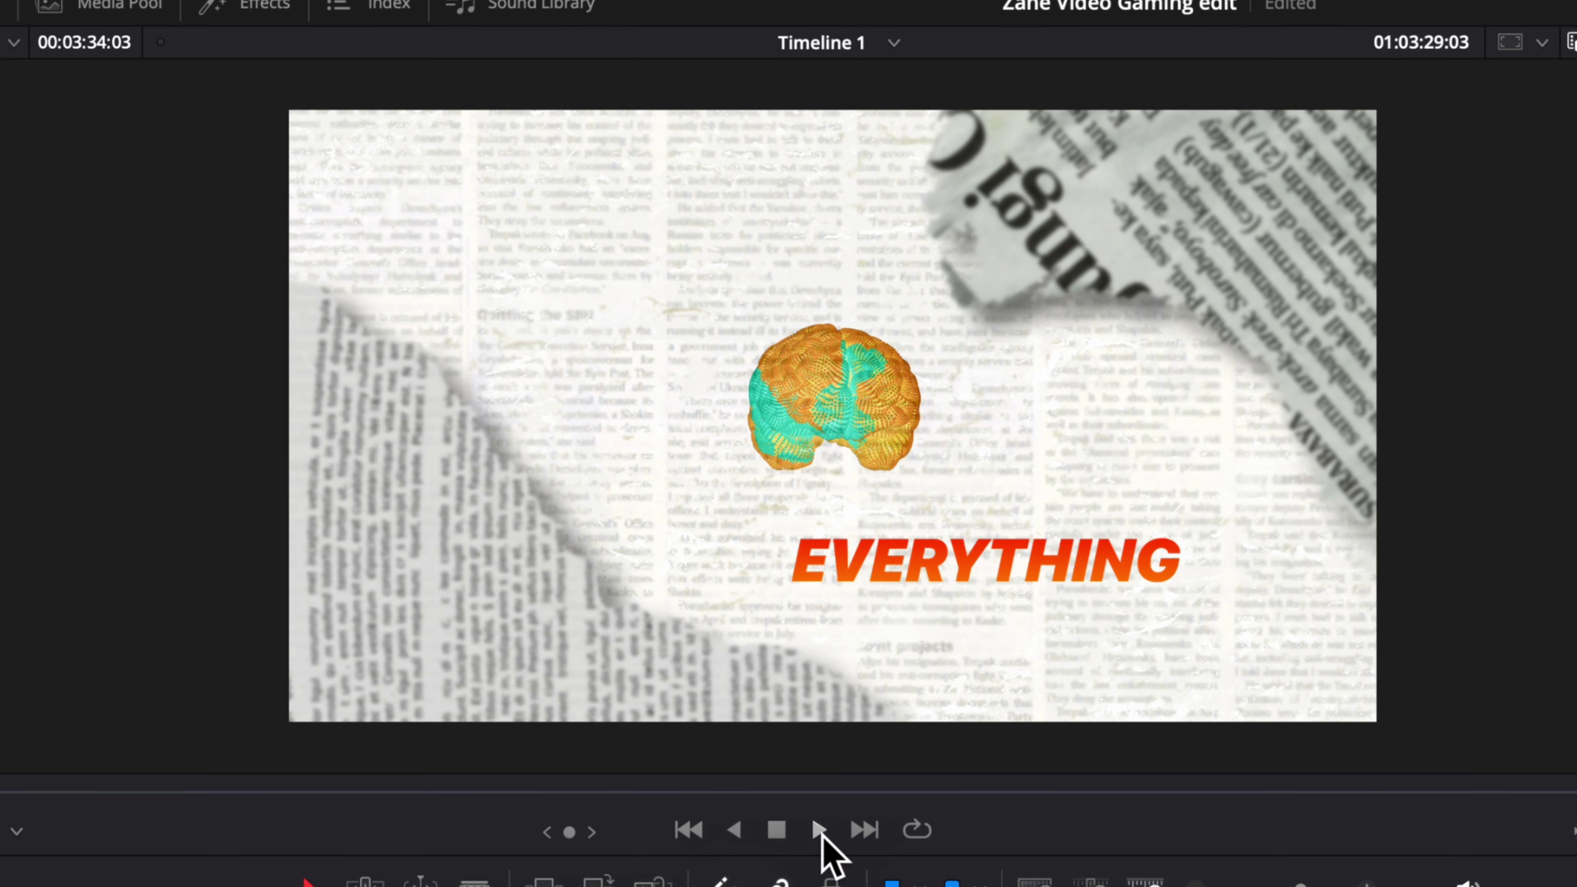
pyautogui.click(818, 831)
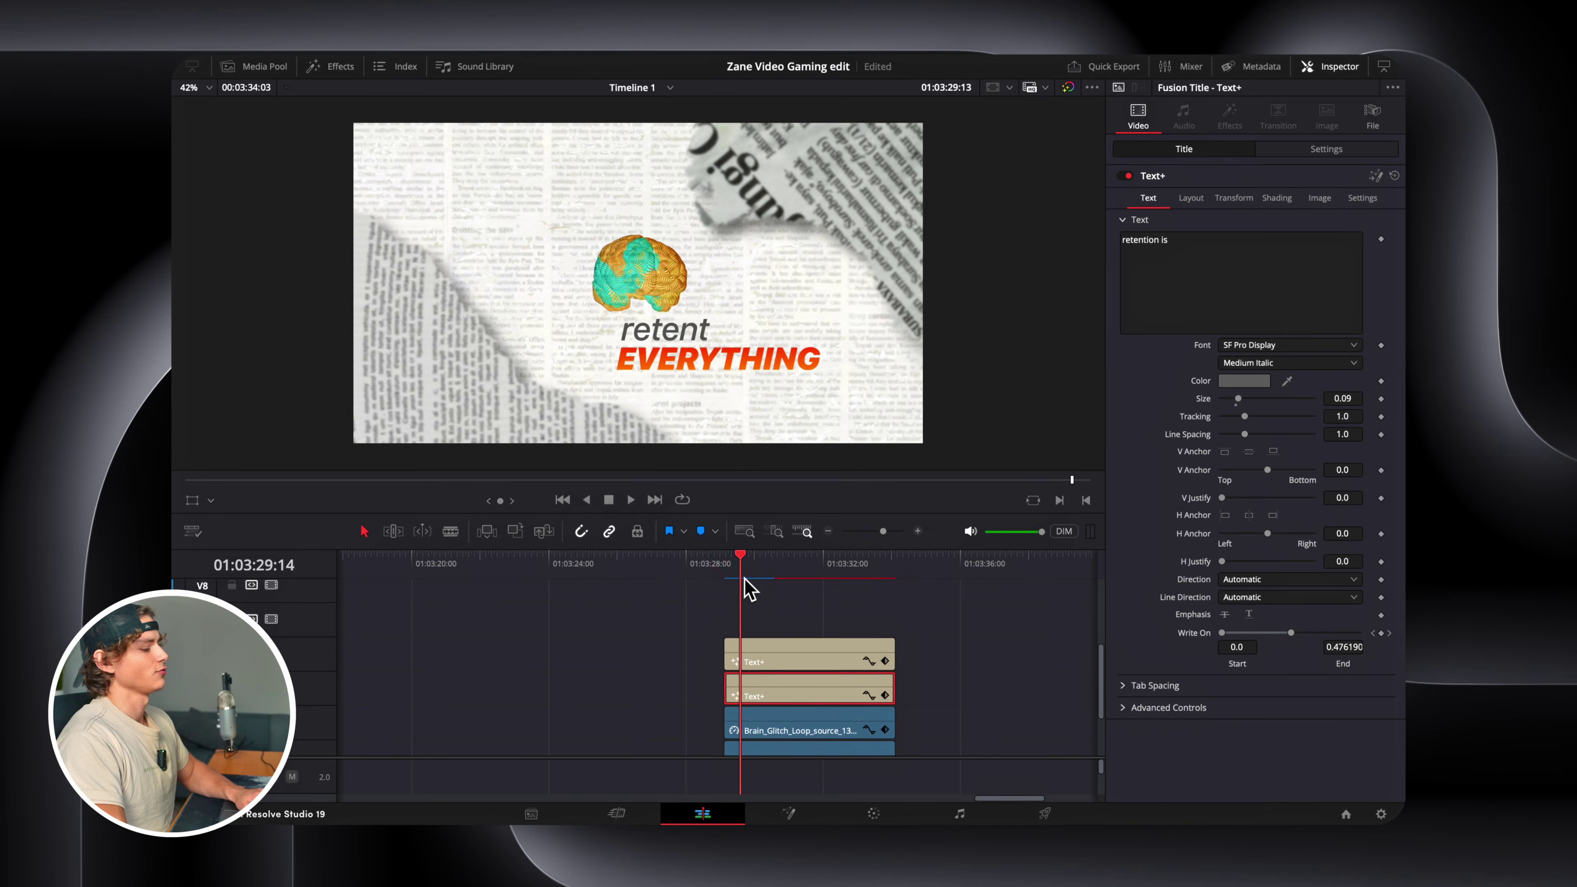
pyautogui.moveTo(742, 583); pyautogui.dragTo(764, 587)
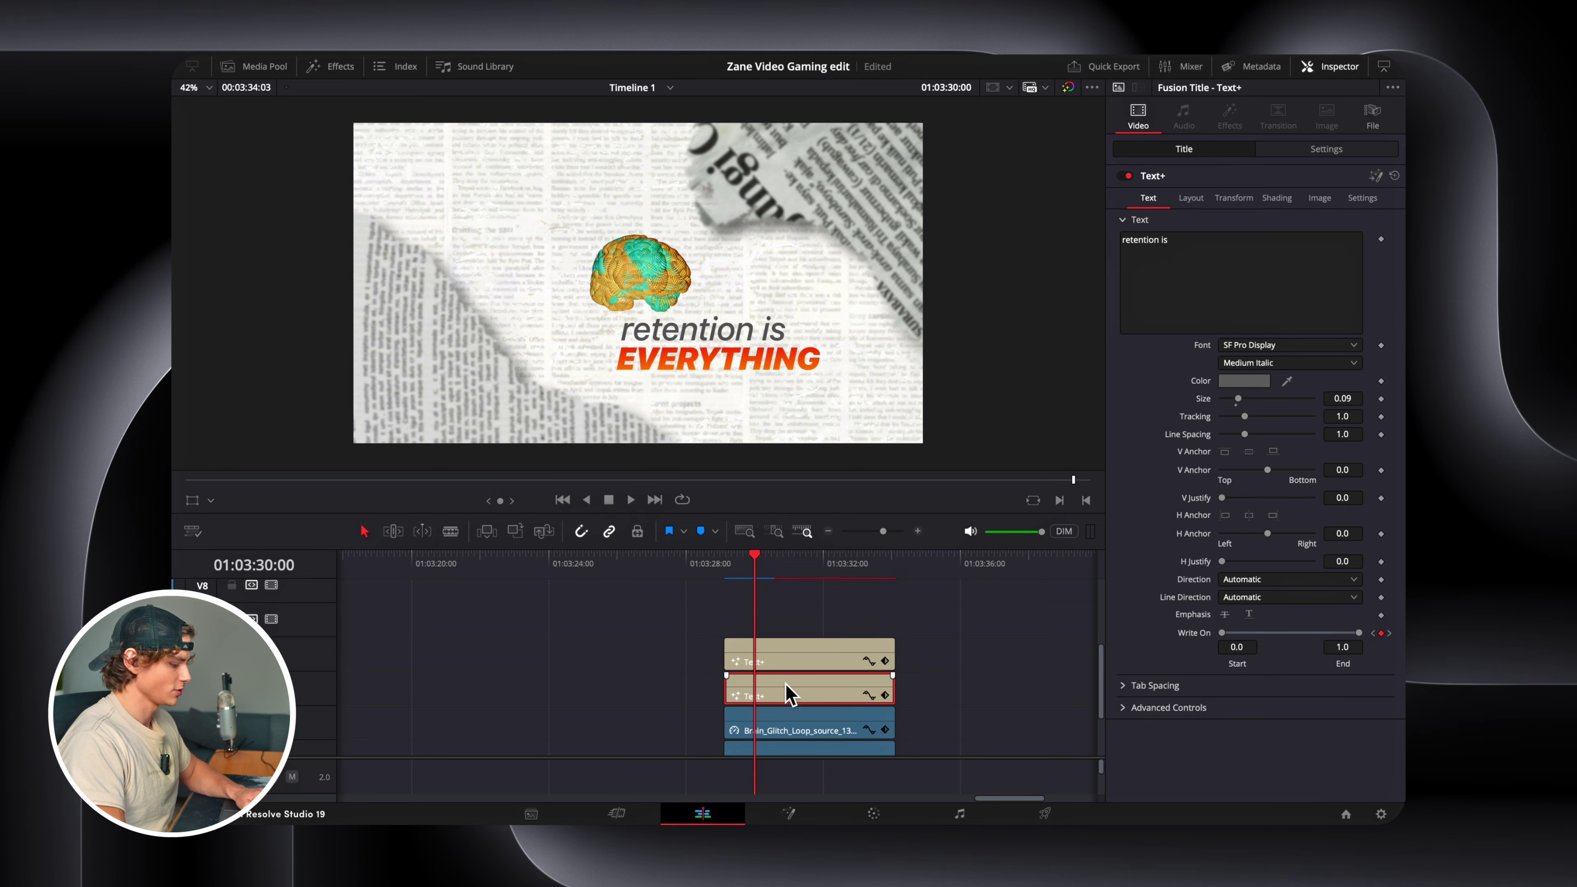
# Remove the start of the EVERYTHING clip so it appears later, then play back from the start.
pyautogui.click(790, 664)
pyautogui.press('BackSpace')
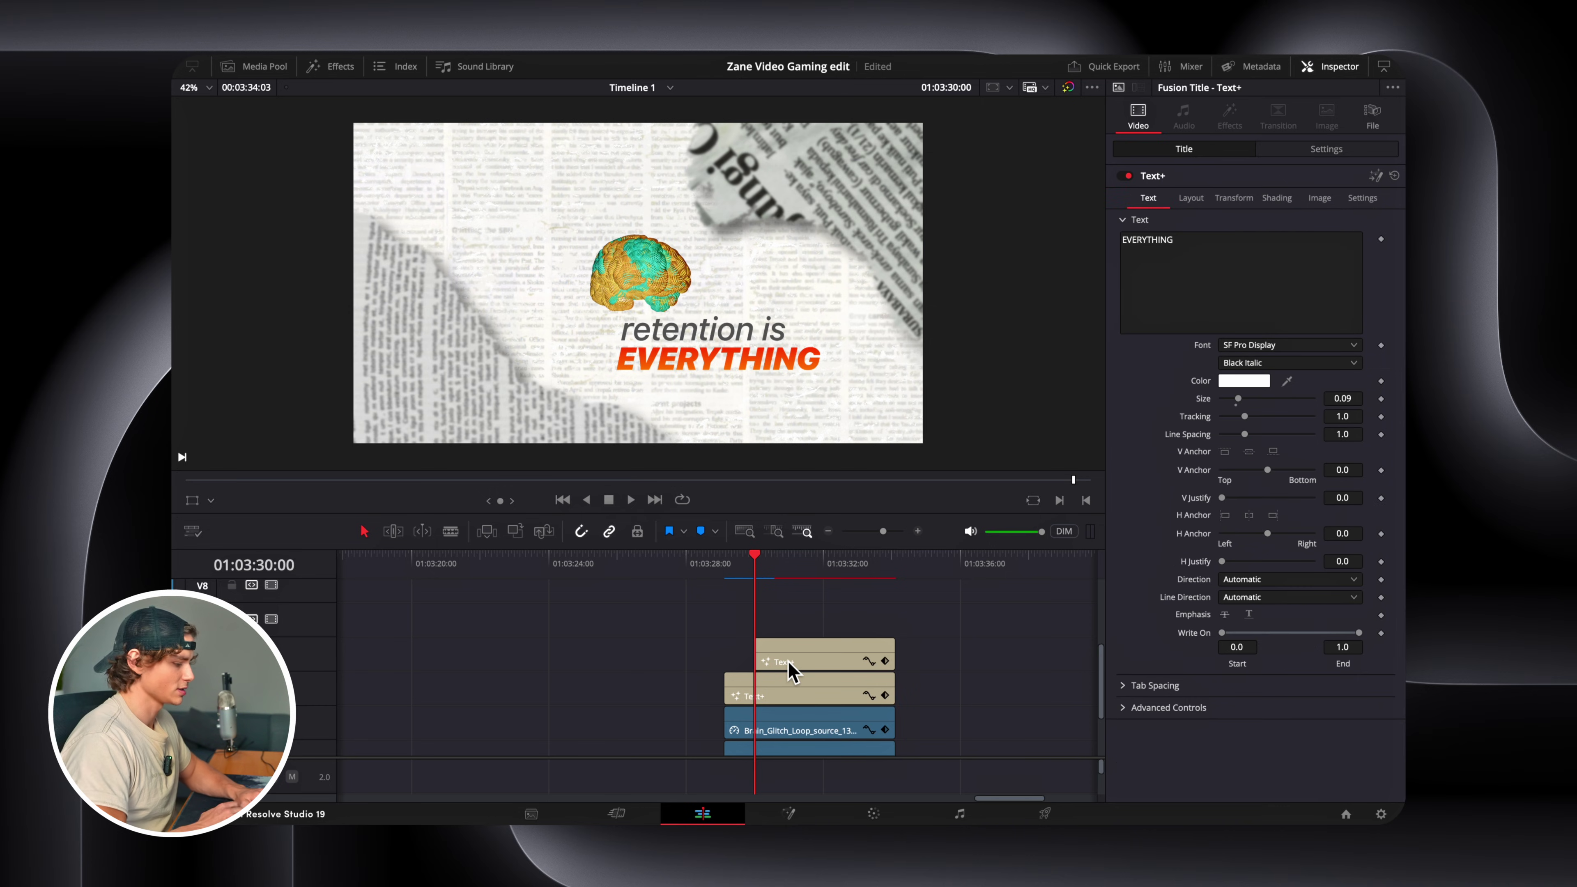
pyautogui.press('Up')
pyautogui.press('space')
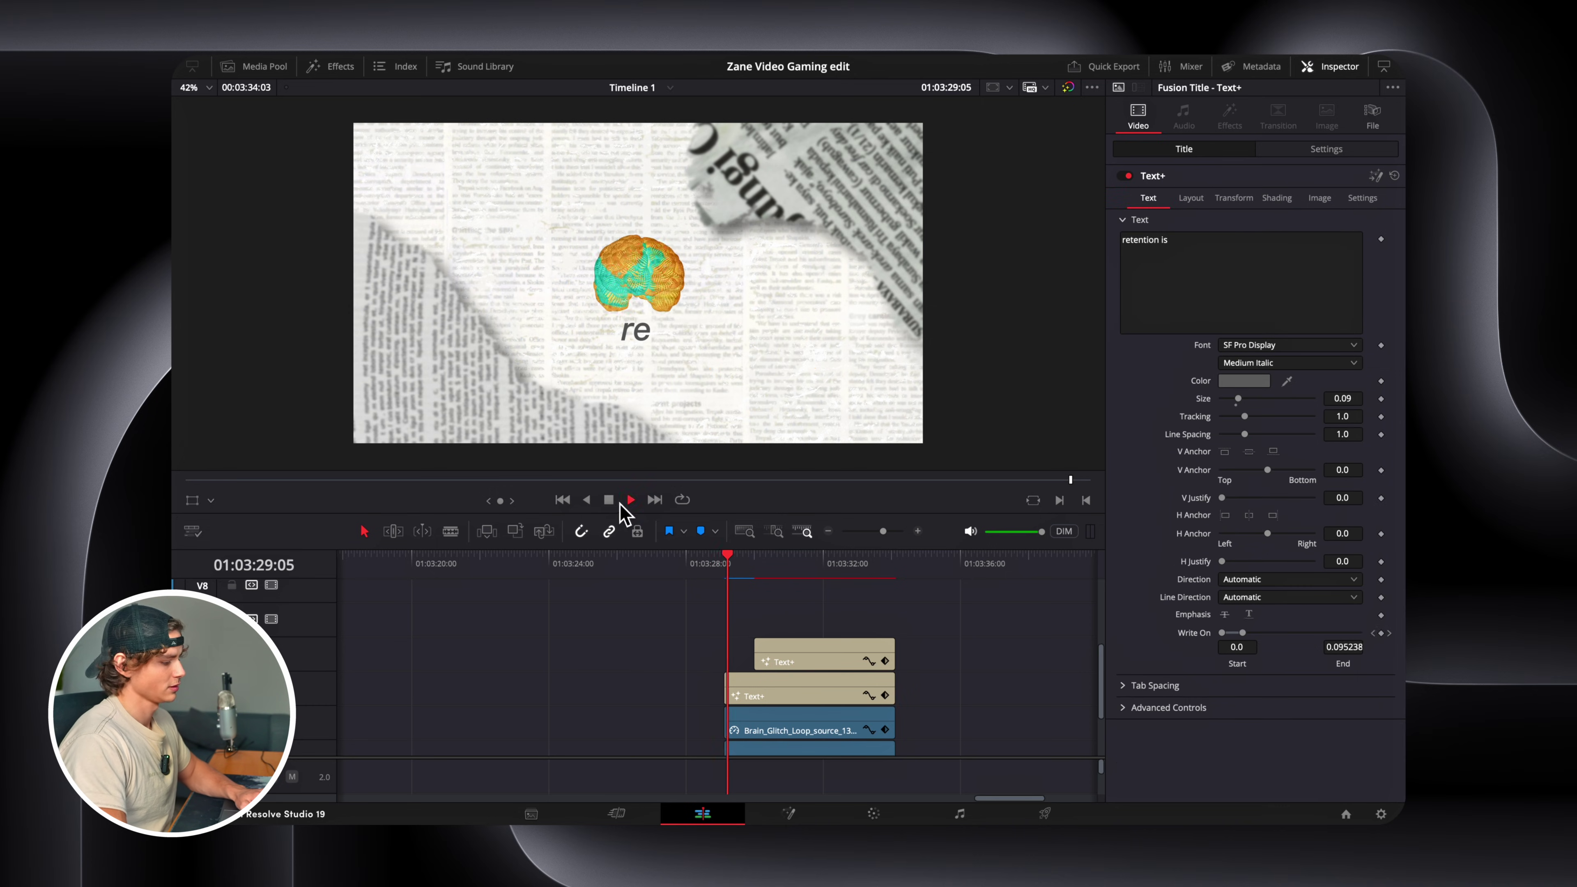
pyautogui.click(612, 500)
pyautogui.click(799, 659)
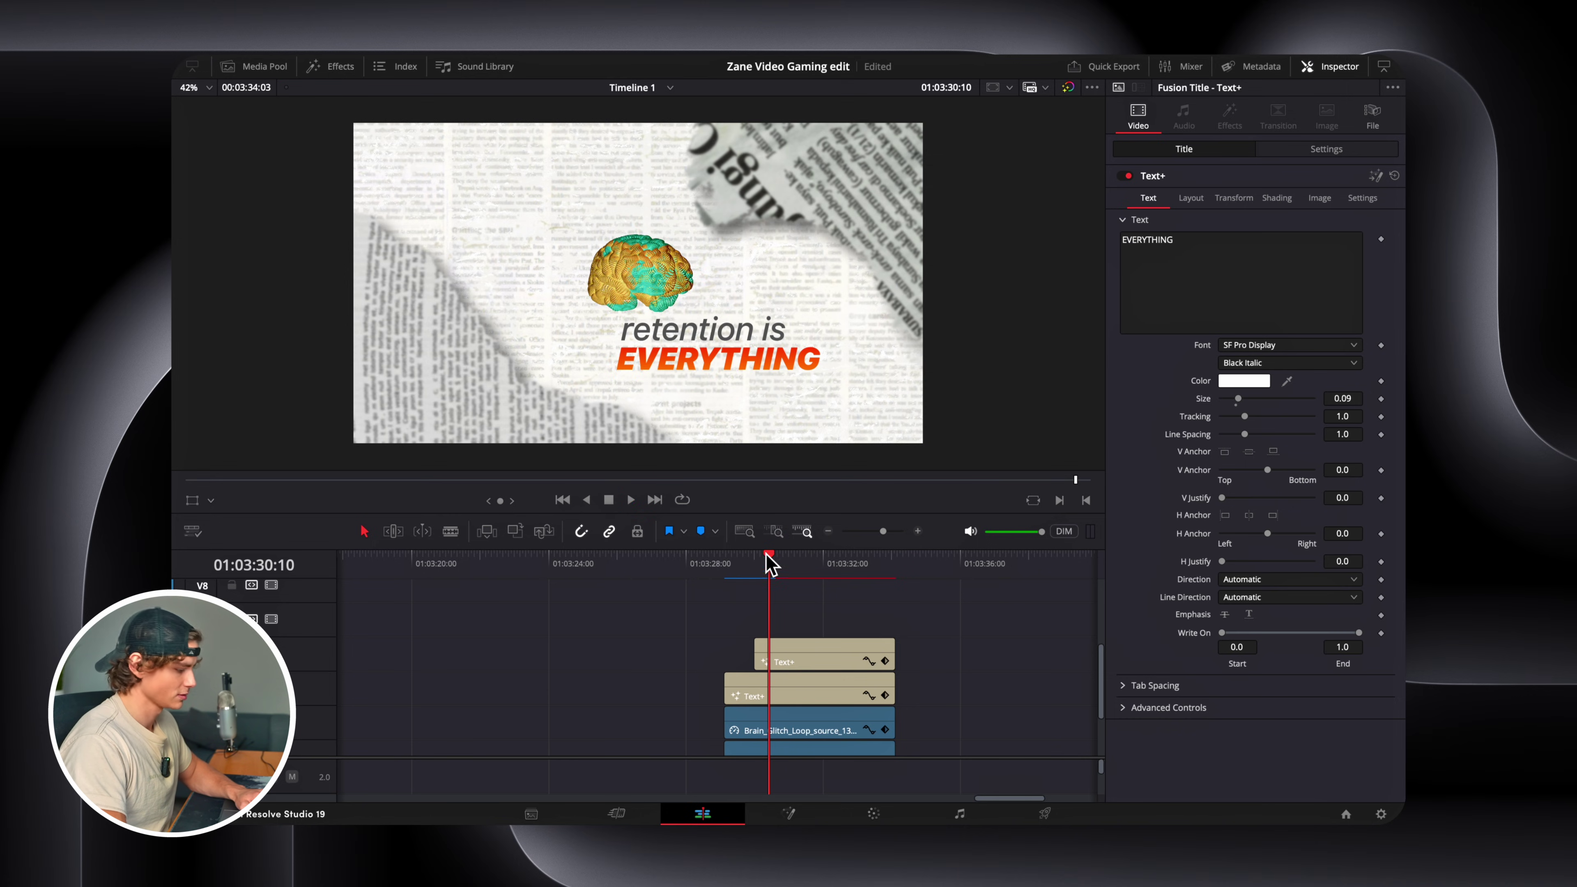
# Keyframe EVERYTHING's character Y rotation from about -91 at the clip start to 0 shortly after.
pyautogui.moveTo(770, 559); pyautogui.dragTo(755, 559)
pyautogui.click(1248, 198)
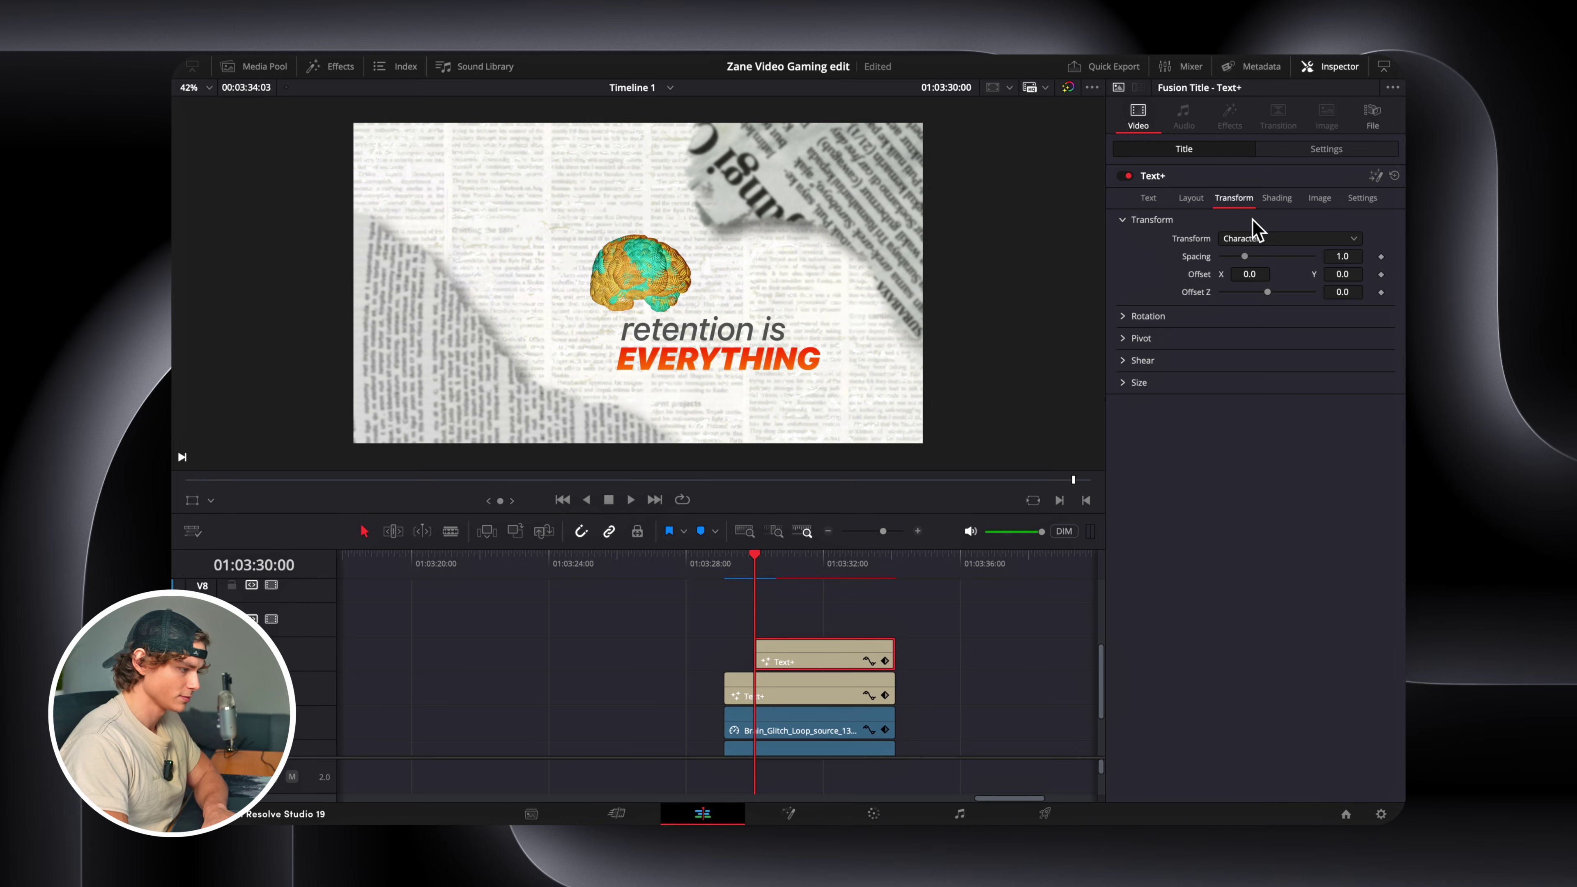
pyautogui.click(1125, 317)
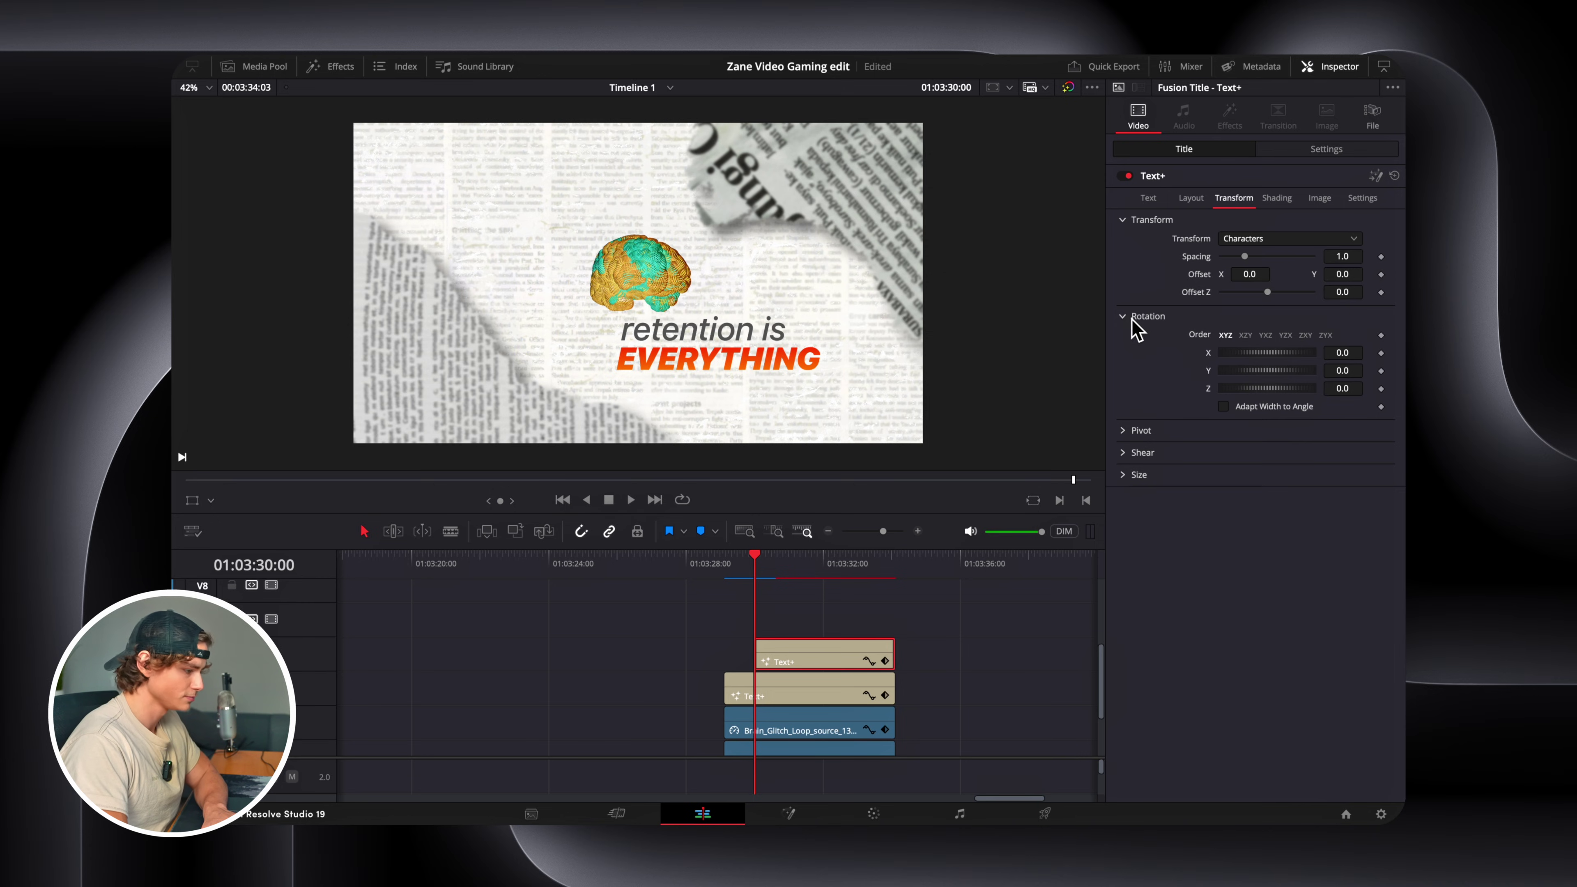
pyautogui.moveTo(1268, 370); pyautogui.dragTo(1251, 373)
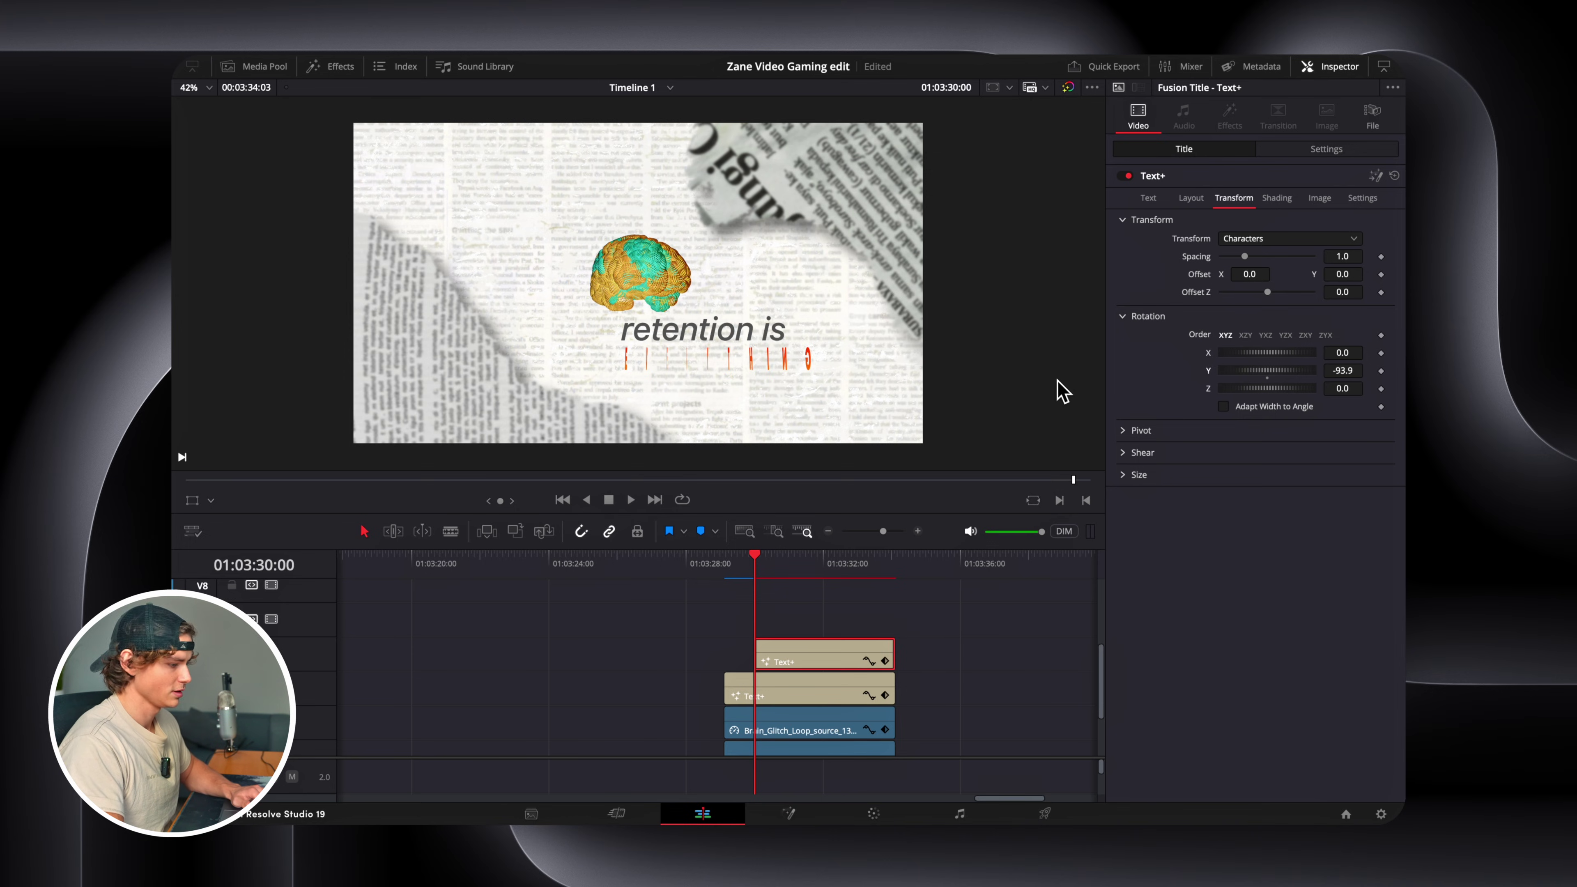
pyautogui.moveTo(1272, 373); pyautogui.dragTo(1277, 375)
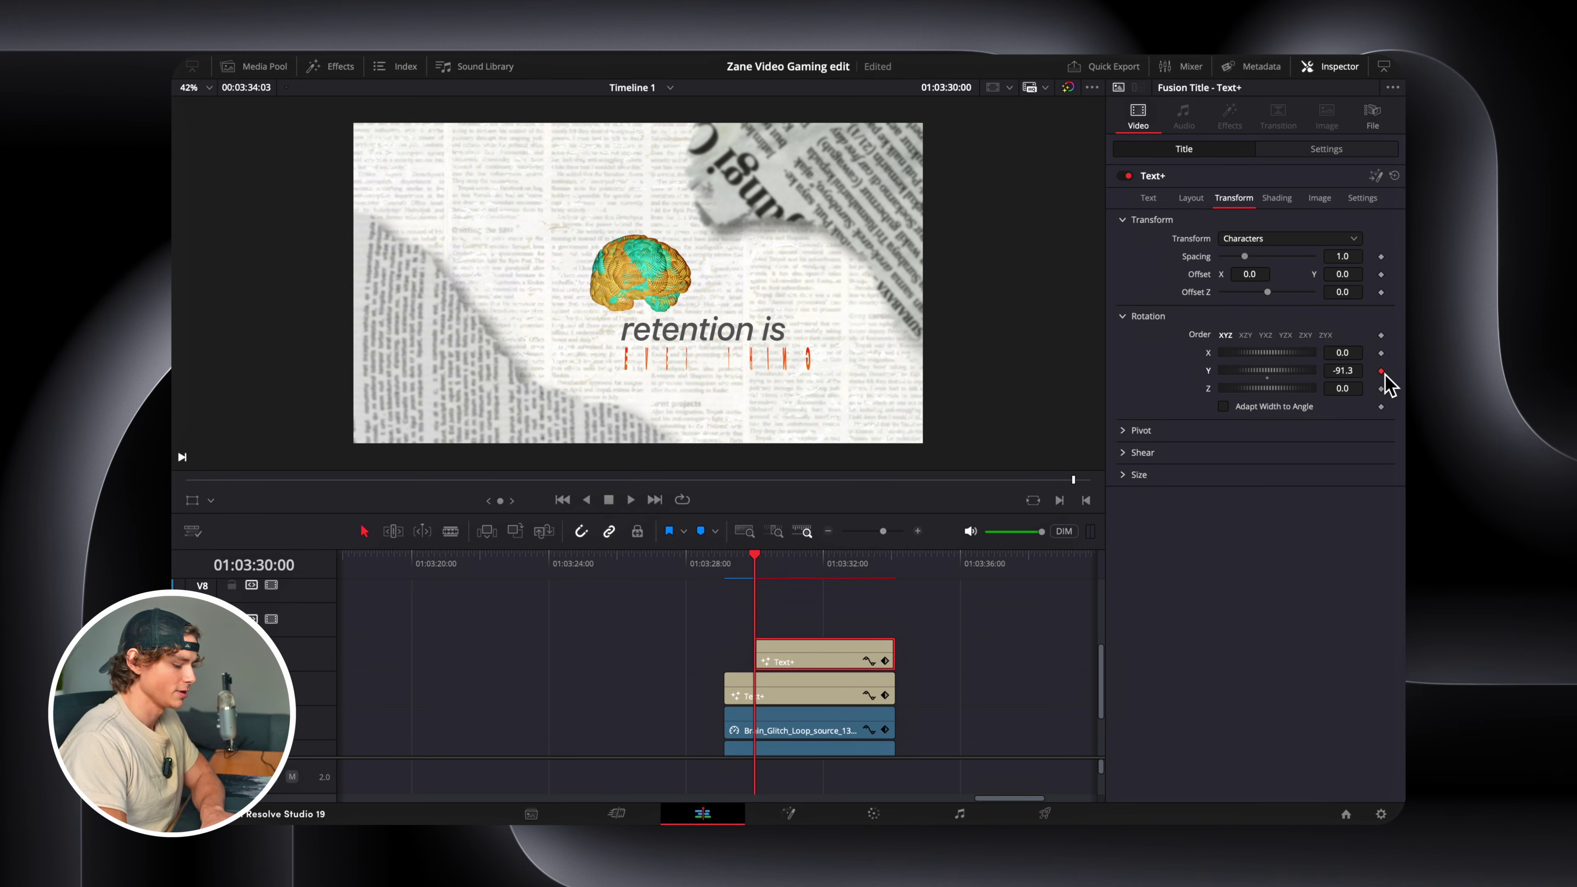
pyautogui.press('space')
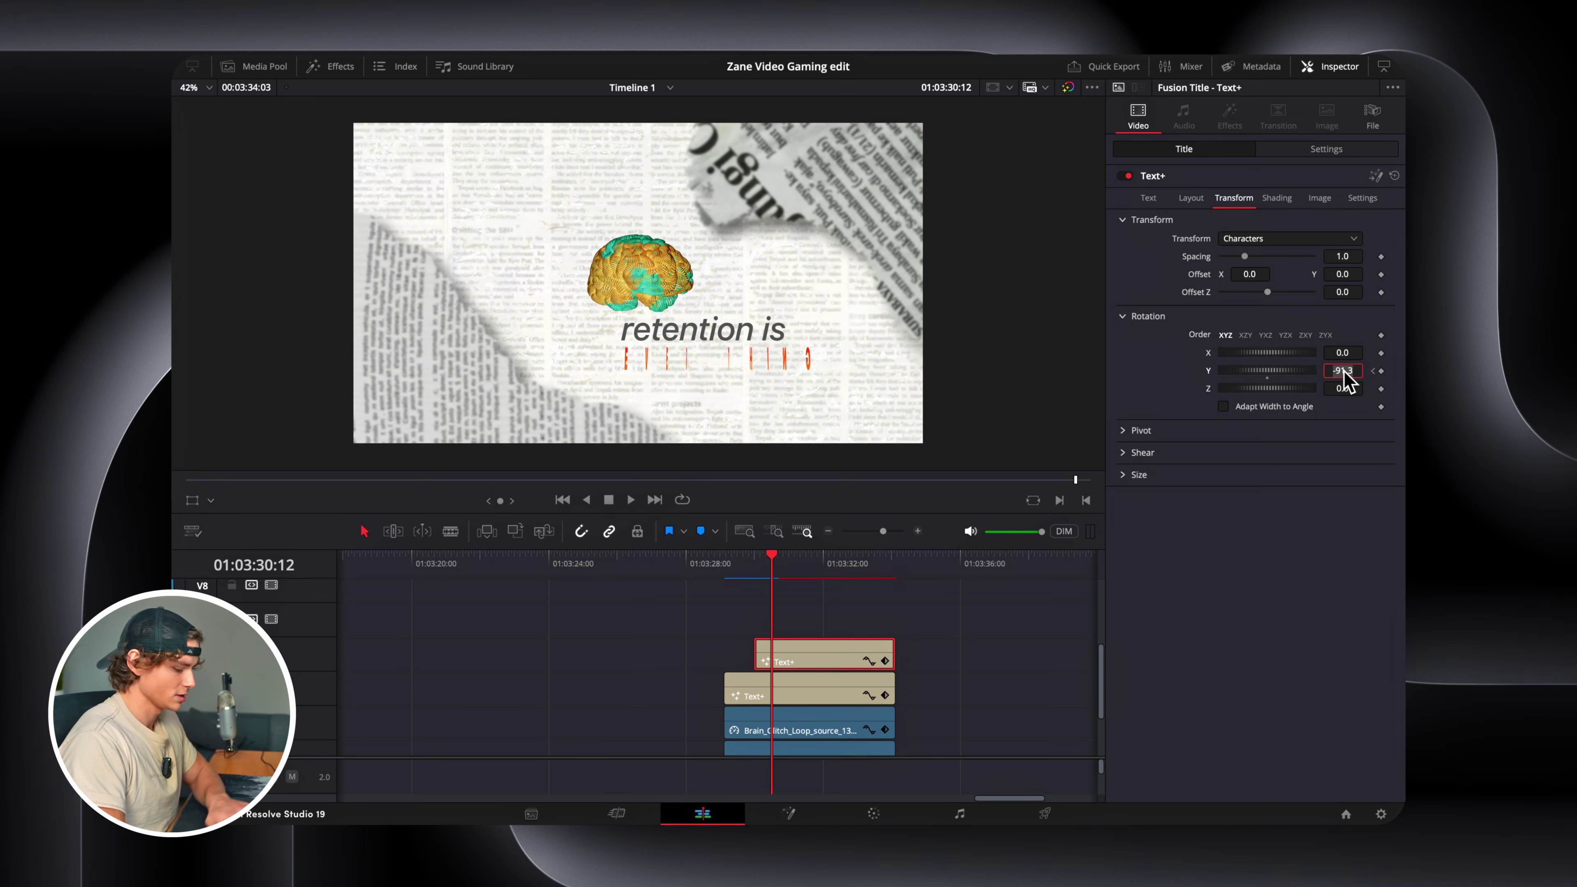
pyautogui.press('Tab')
pyautogui.press('space')
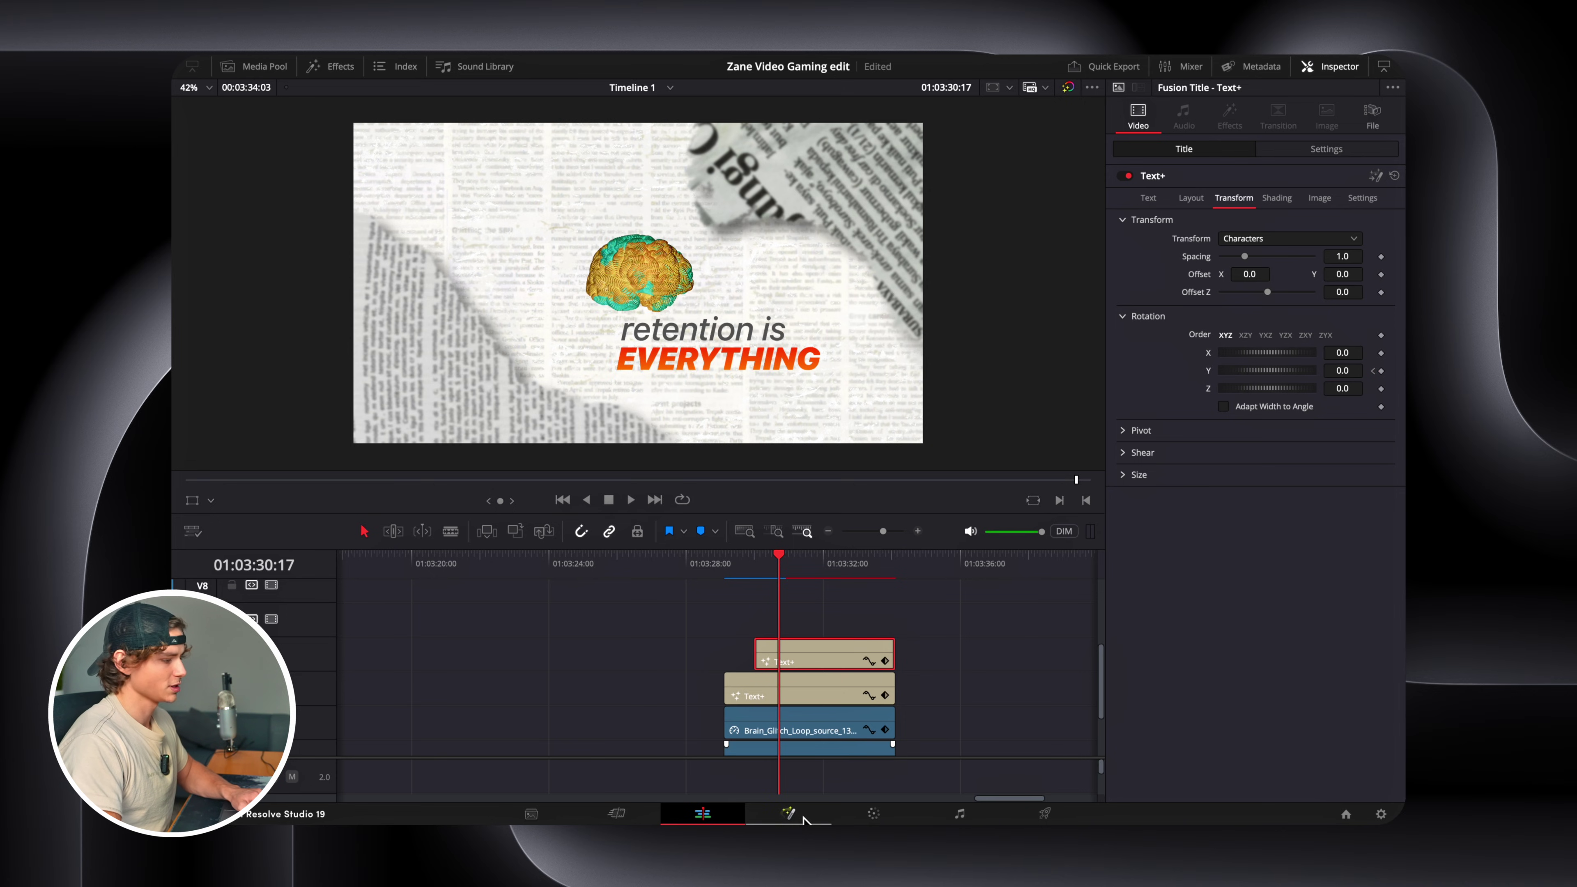
# In Fusion's Spline panel, smooth both Character Angle Y keyframes into an eased S-curve.
pyautogui.click(788, 813)
pyautogui.click(1108, 67)
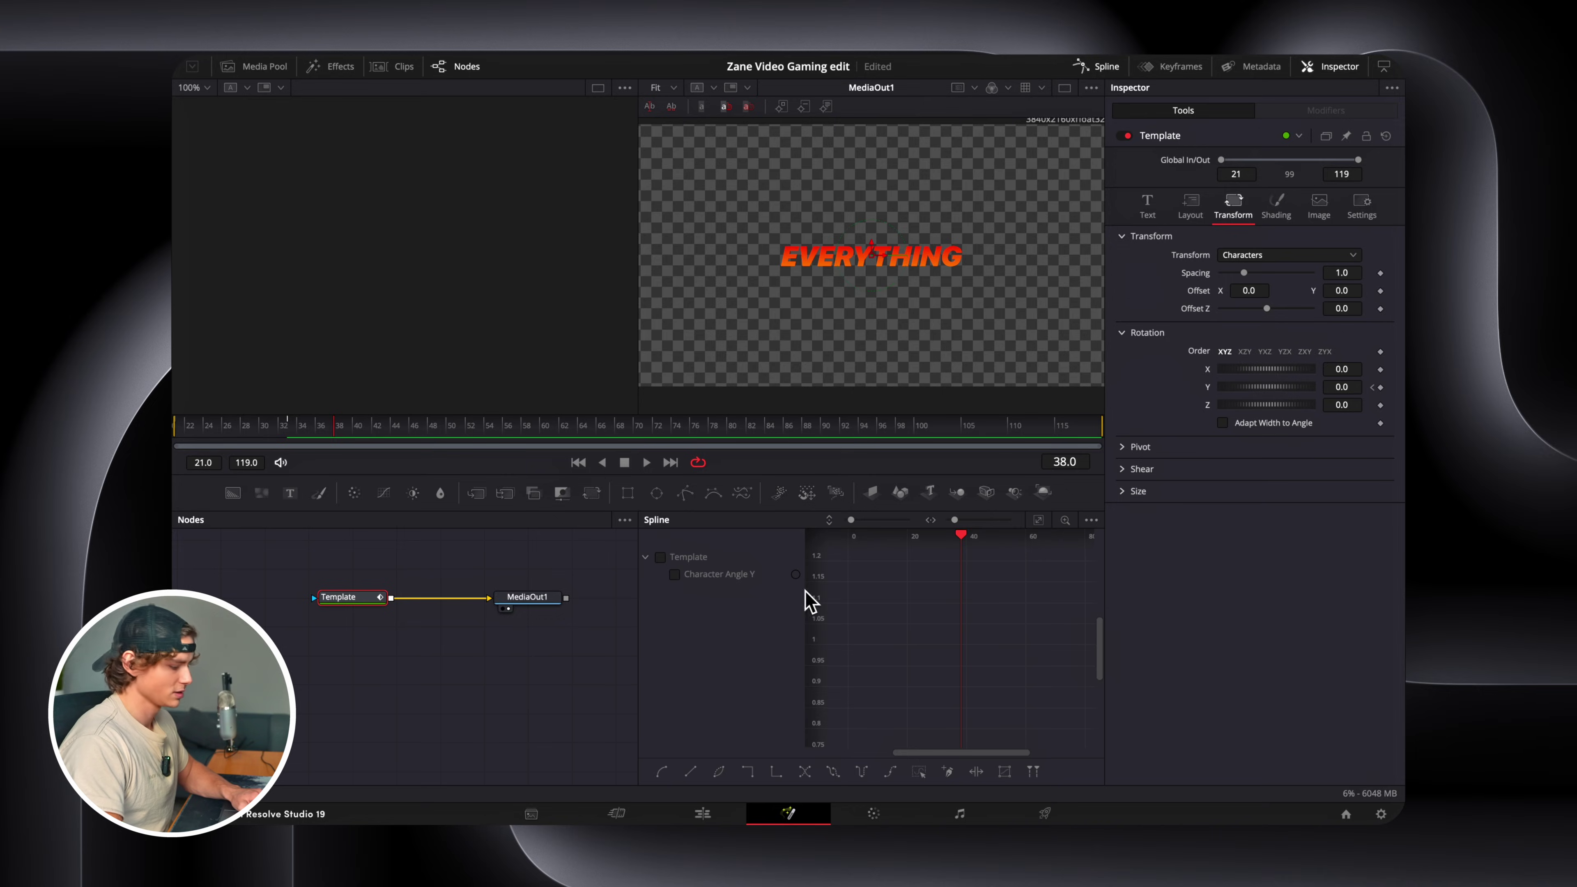
pyautogui.click(673, 574)
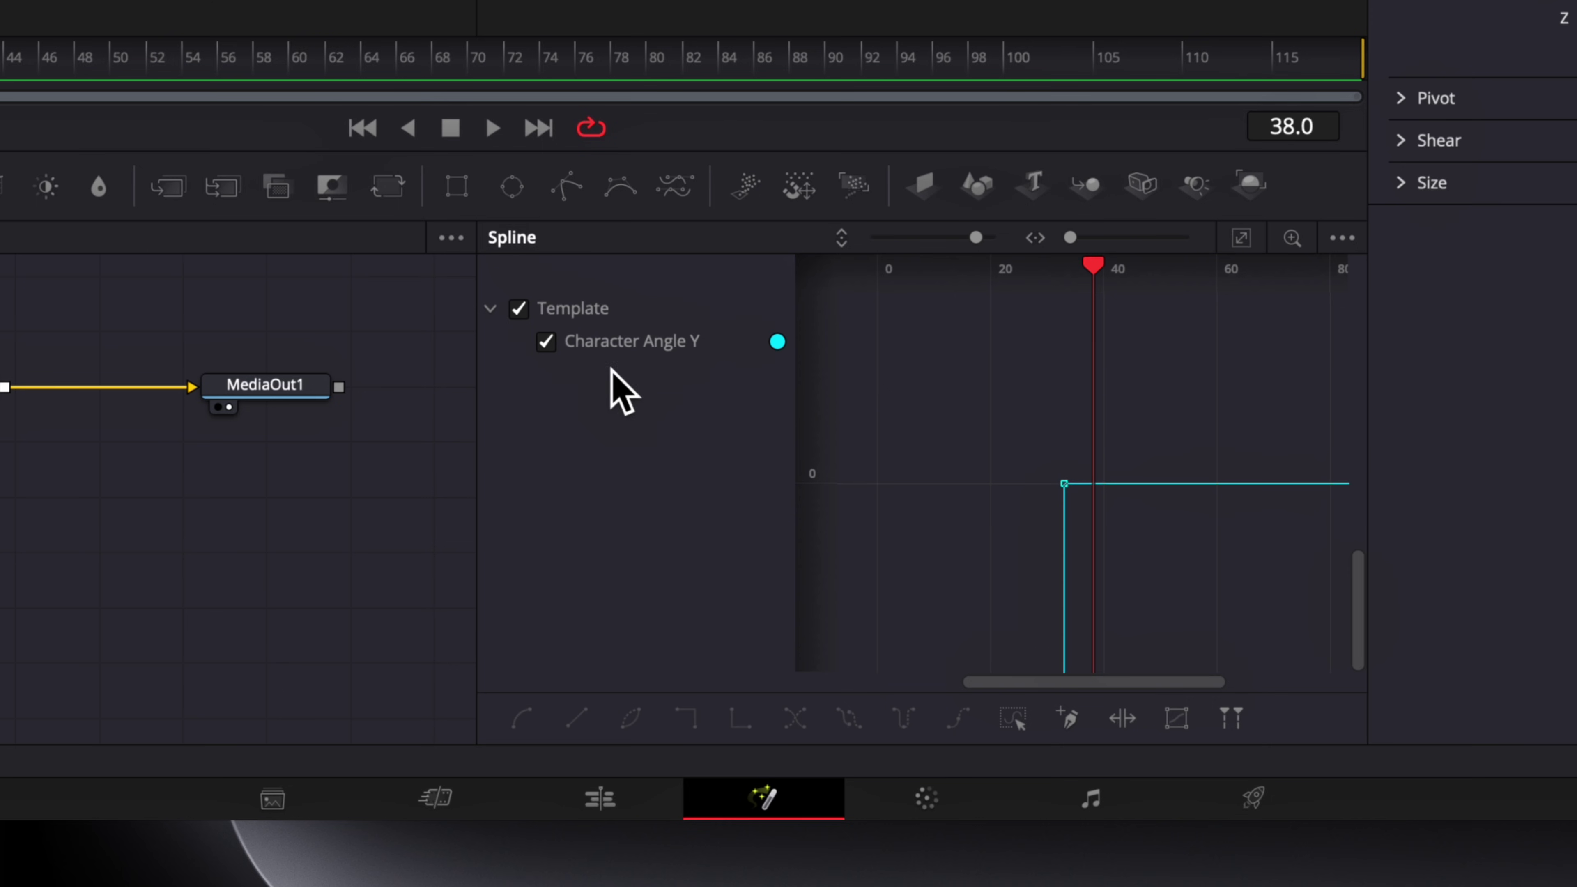
pyautogui.hotkey('ctrl', 'f')
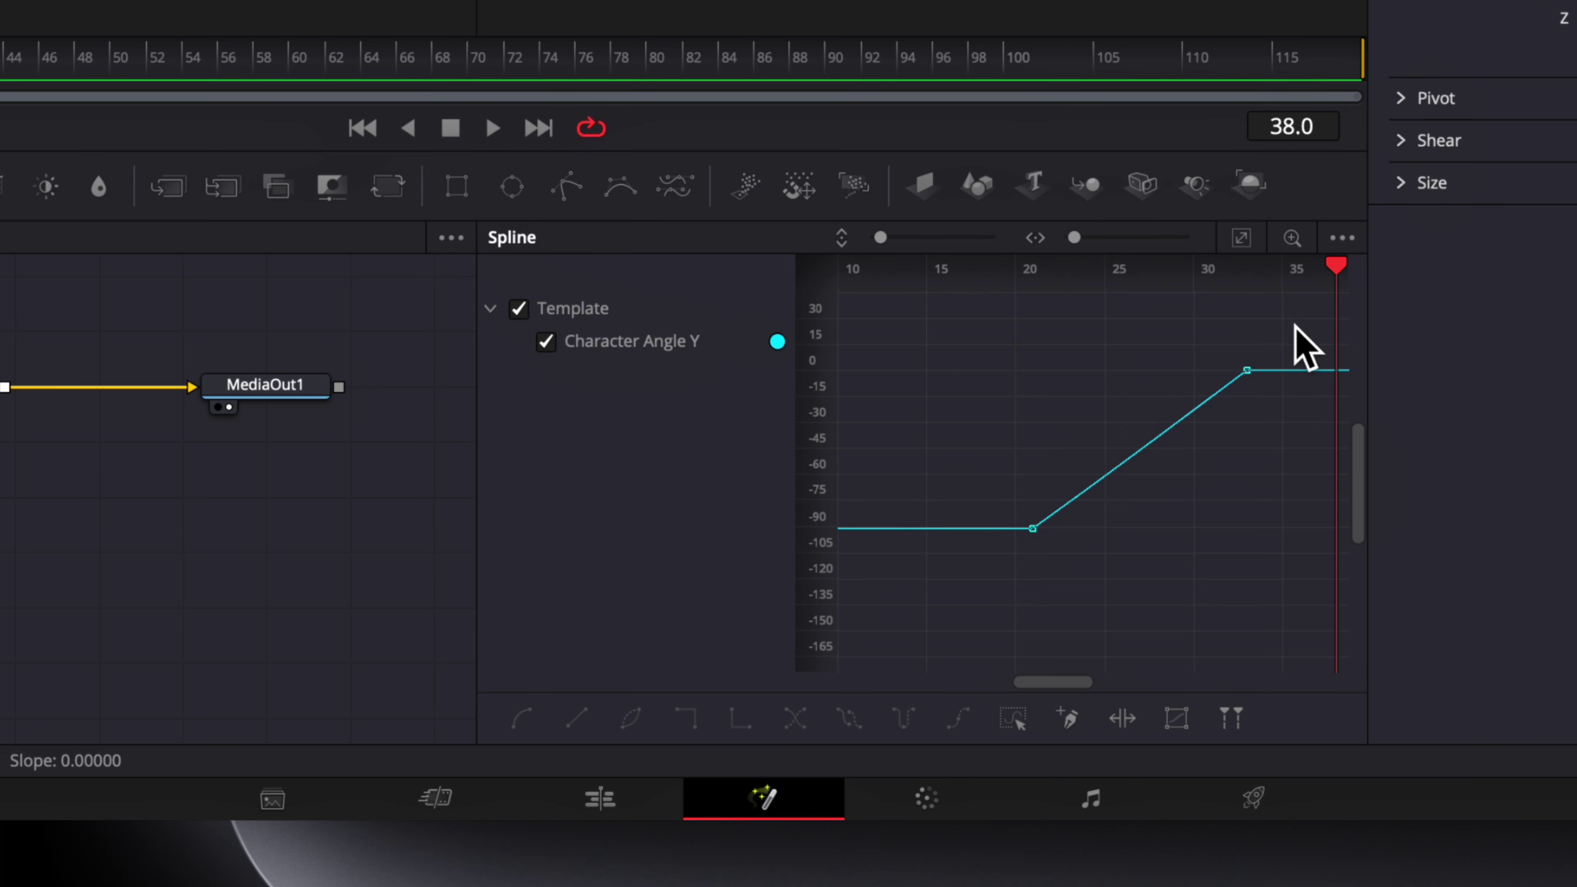
pyautogui.moveTo(1290, 322); pyautogui.dragTo(996, 576)
pyautogui.press('s')
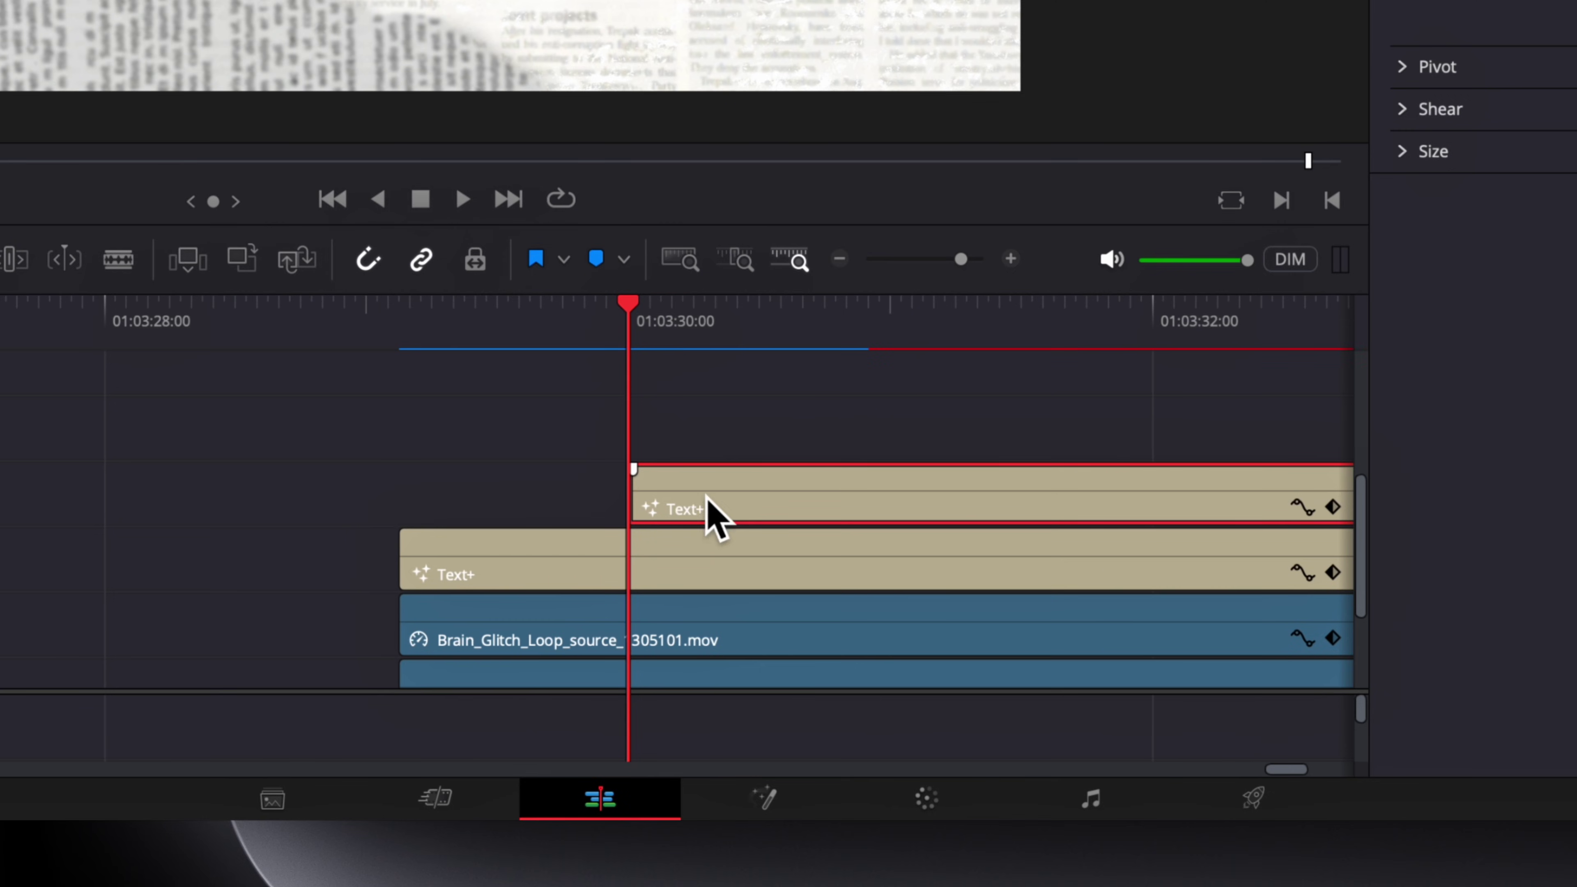
# Add a short fade-in to the upper Text+ title clip and preview the intro.
pyautogui.moveTo(639, 477); pyautogui.dragTo(683, 482)
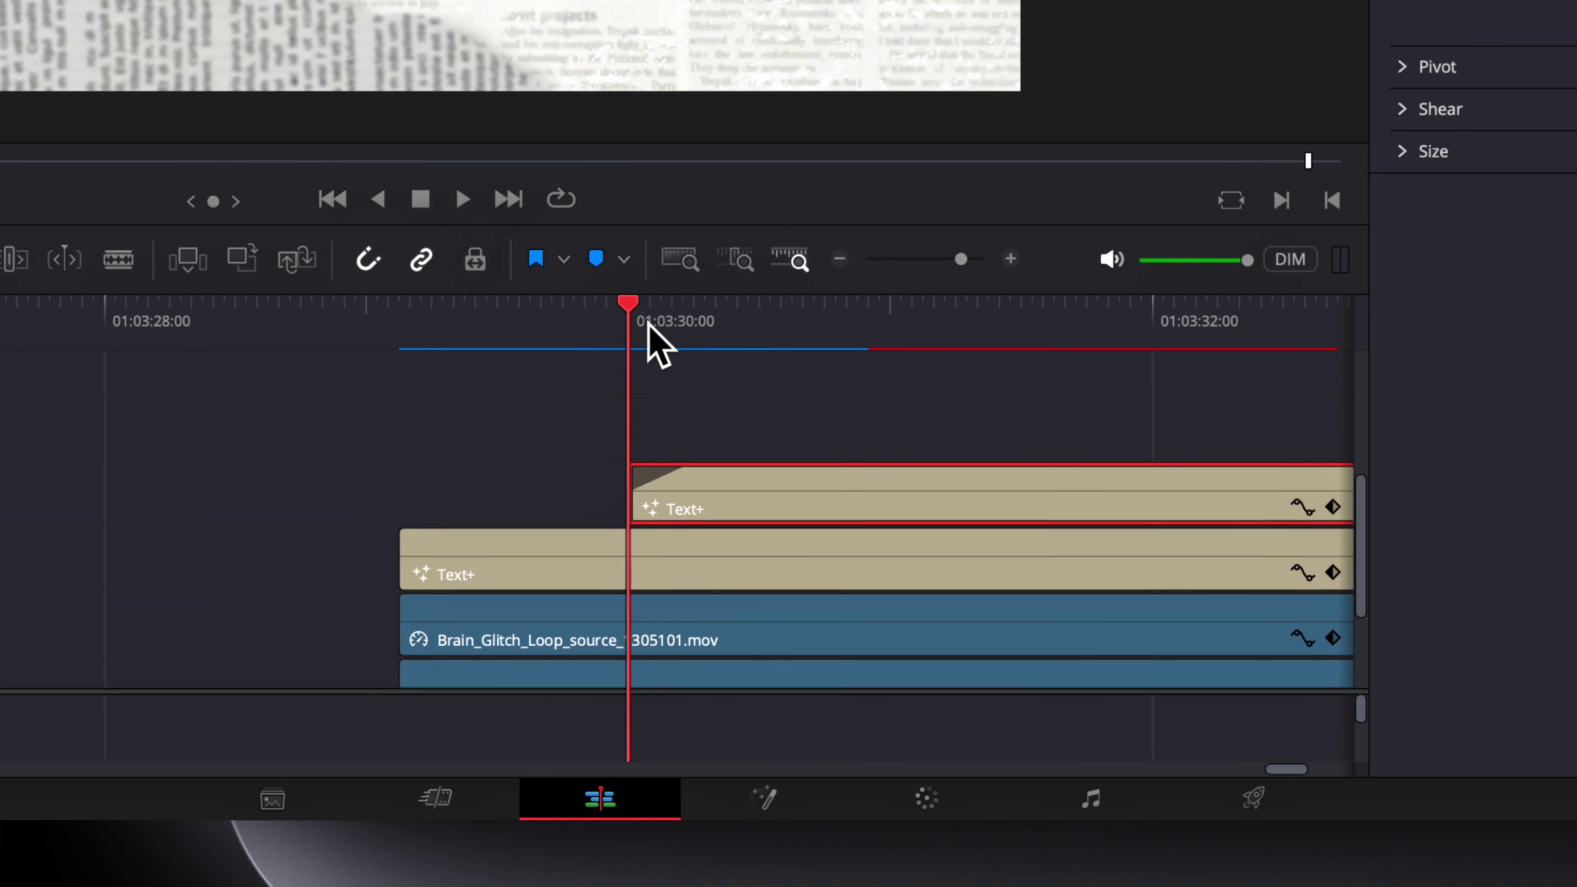
pyautogui.click(661, 325)
pyautogui.moveTo(674, 325); pyautogui.dragTo(714, 311)
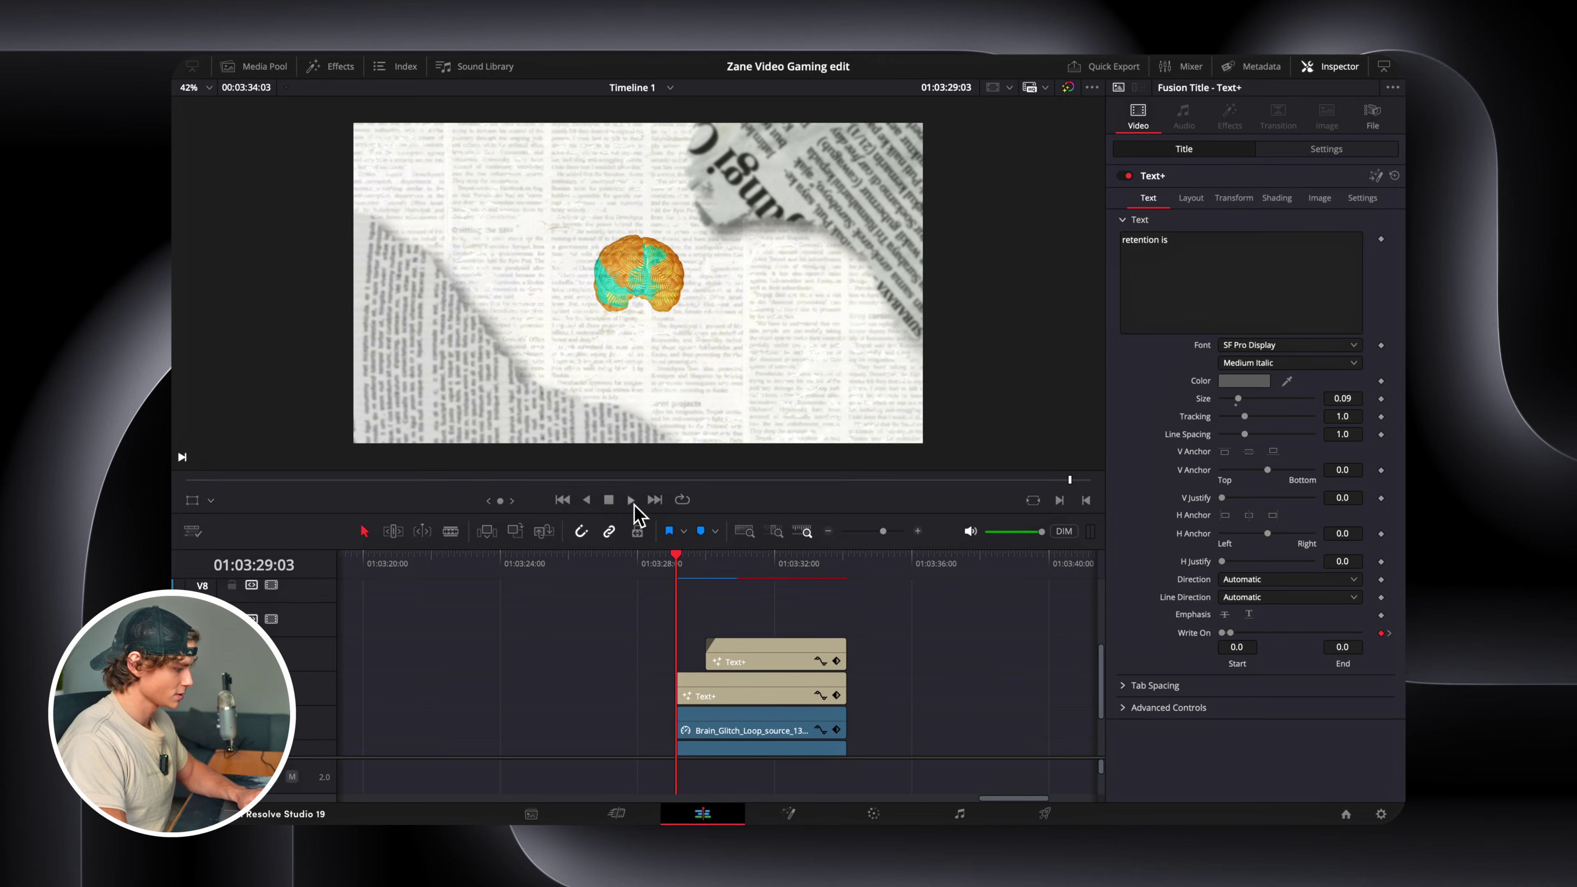
pyautogui.click(632, 501)
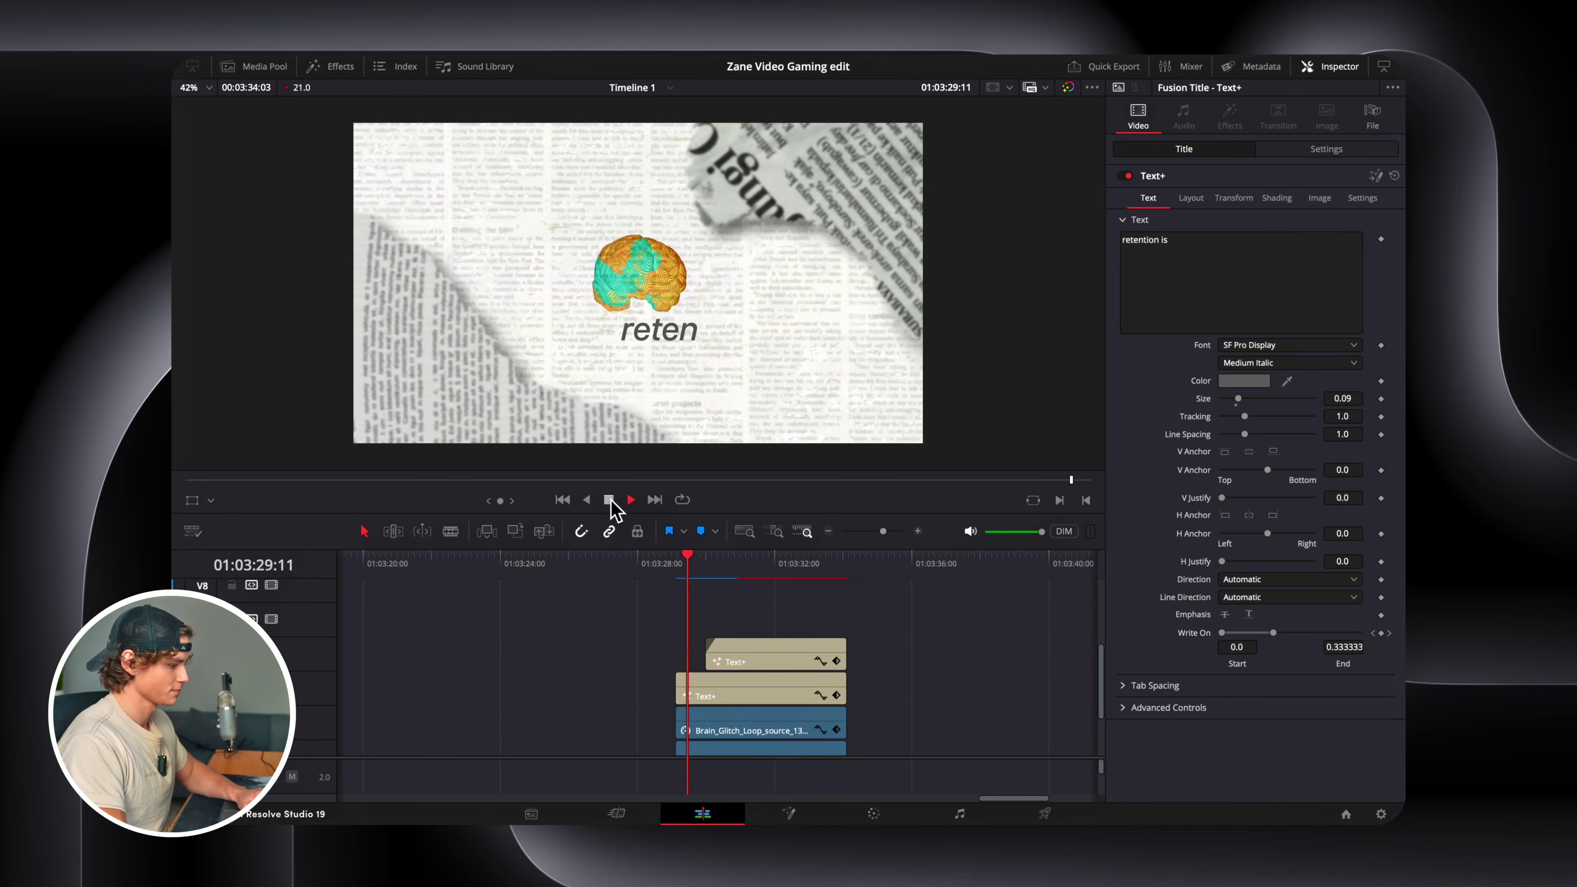
pyautogui.click(609, 500)
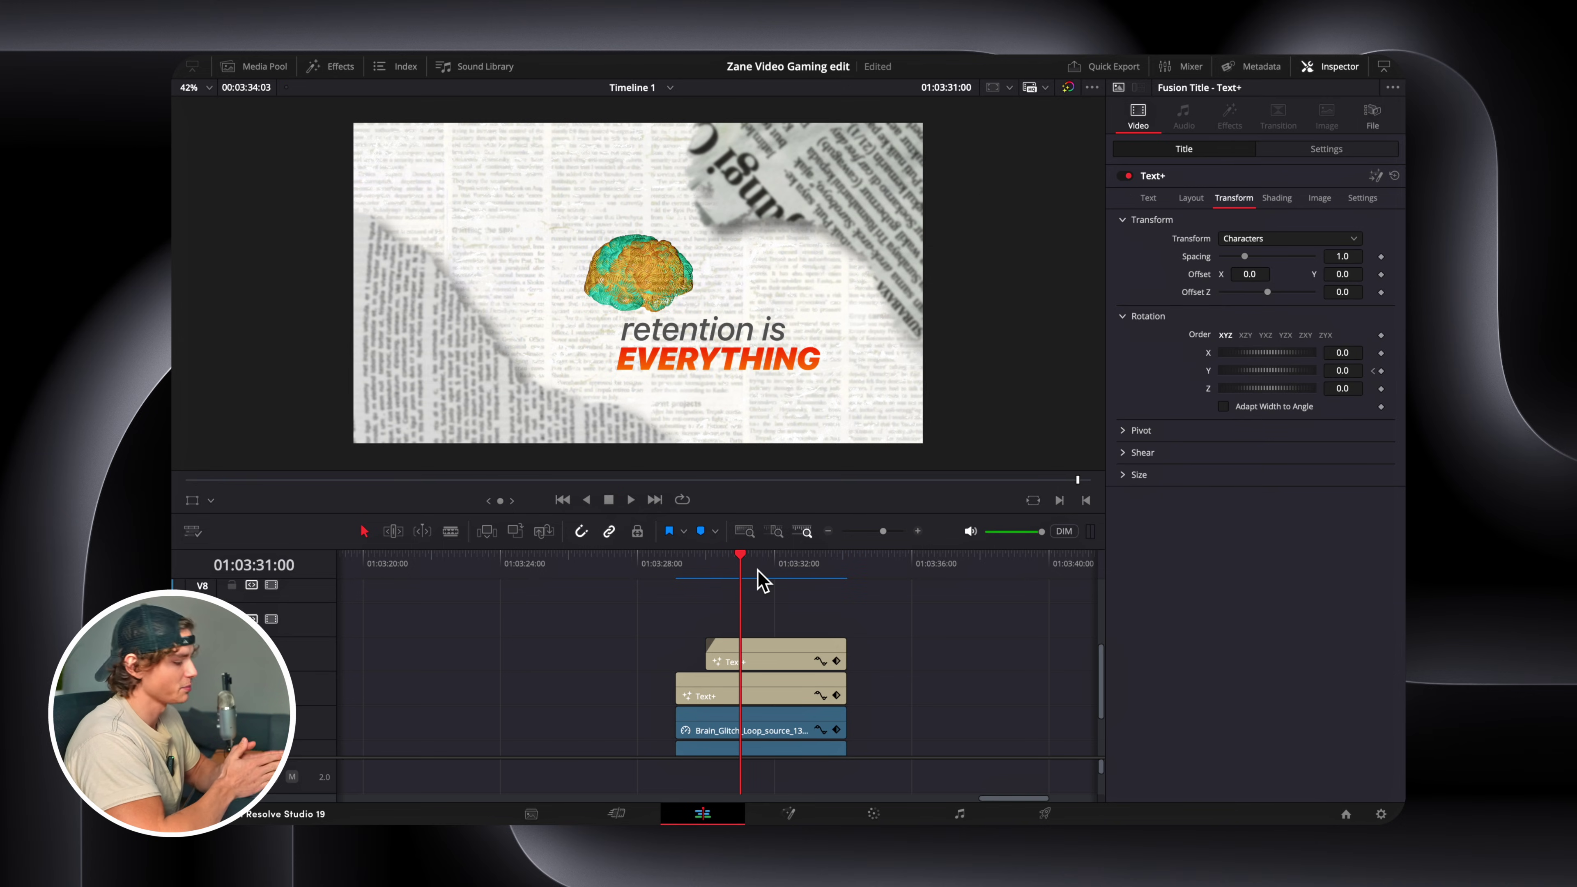
# Combine the stacked brain and paper clips into a new Fusion clip.
pyautogui.scroll(-3, 814, 637)
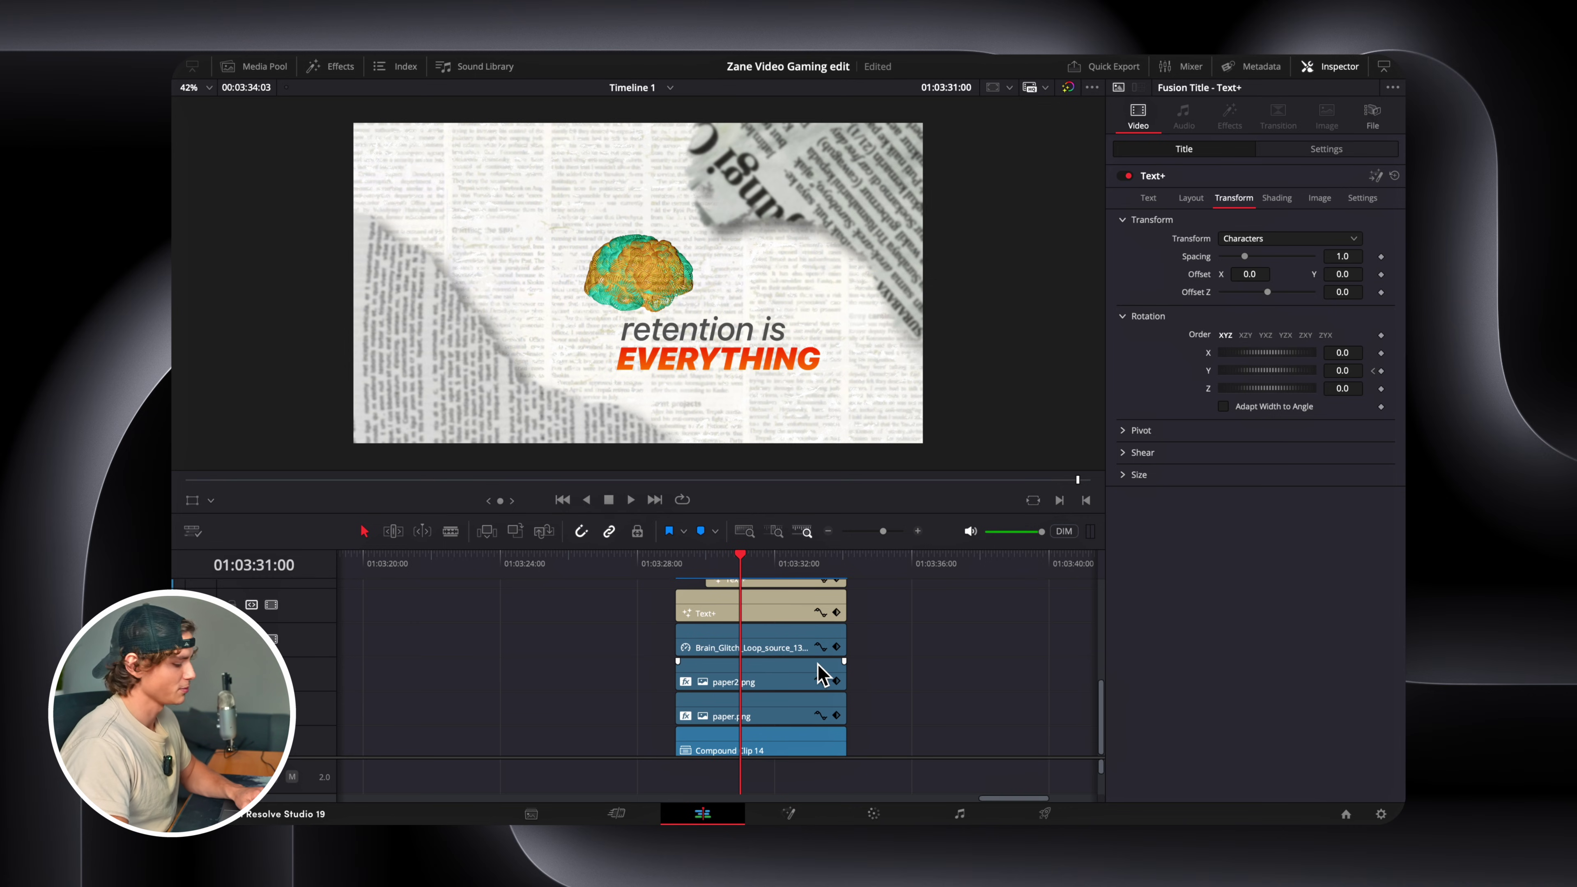
pyautogui.scroll(-1, 879, 730)
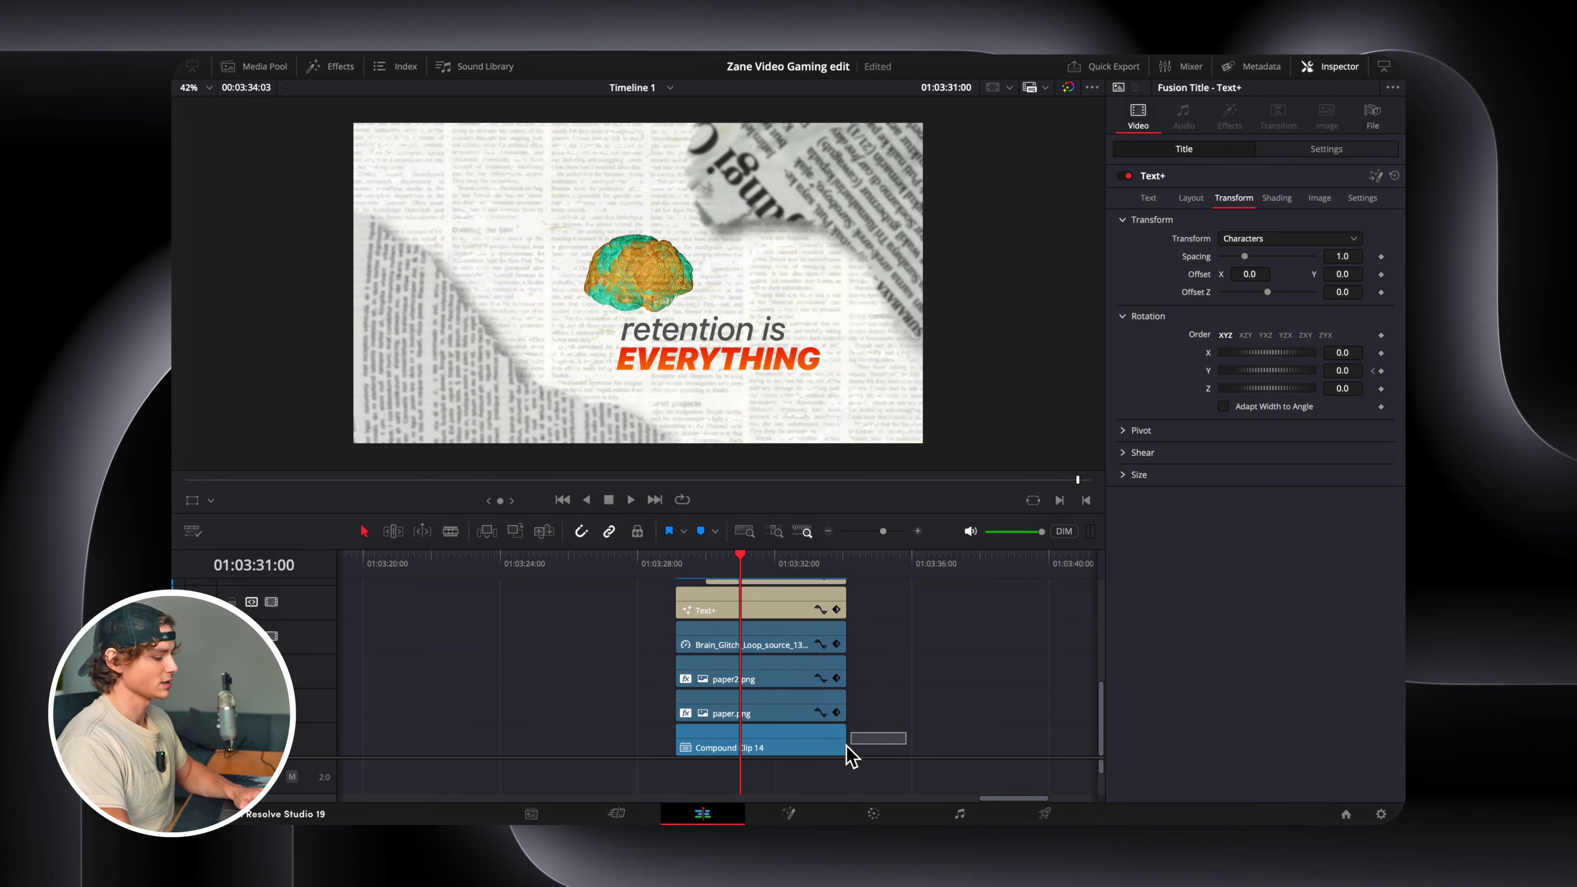
pyautogui.moveTo(851, 755); pyautogui.dragTo(742, 582)
pyautogui.rightClick(792, 646)
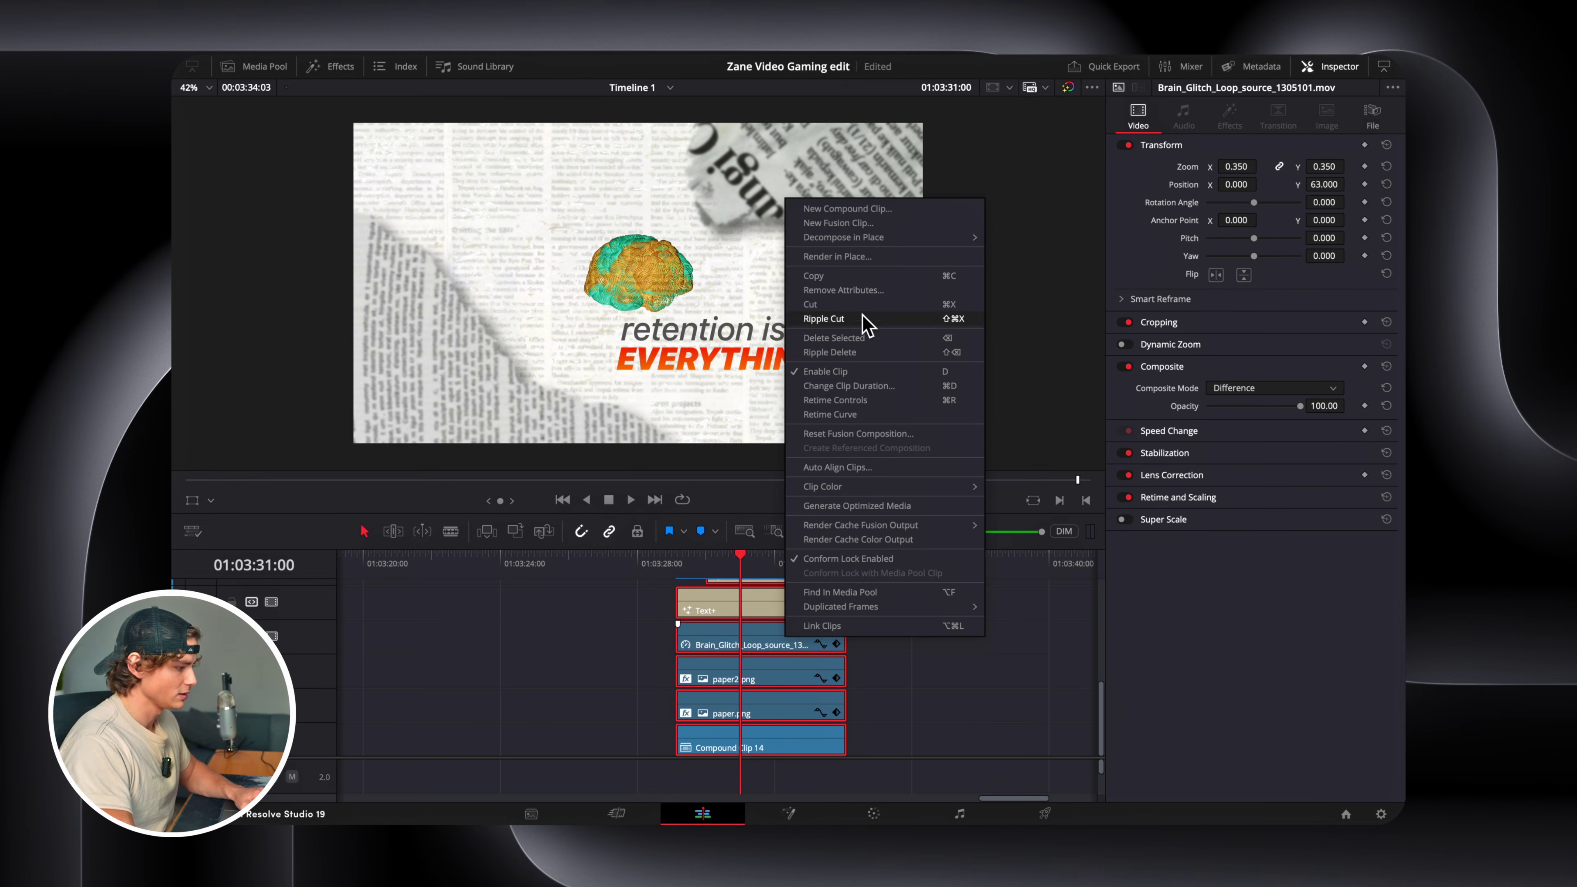
pyautogui.click(859, 225)
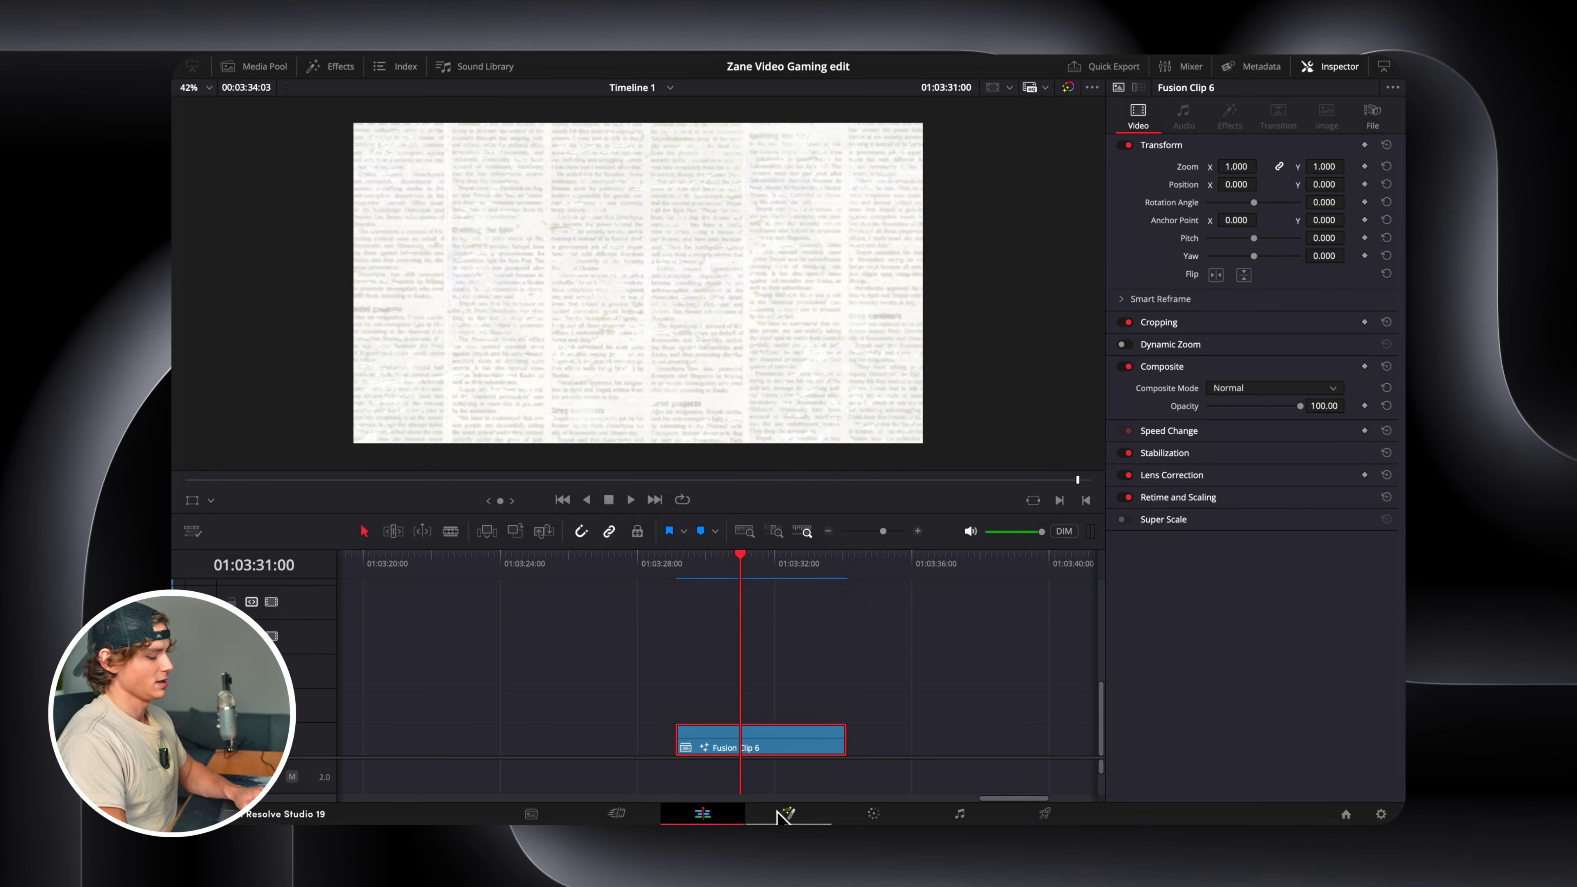
# In Fusion, delete the Merge and Background nodes and spread out the MediaIn and MediaOut nodes.
pyautogui.click(788, 816)
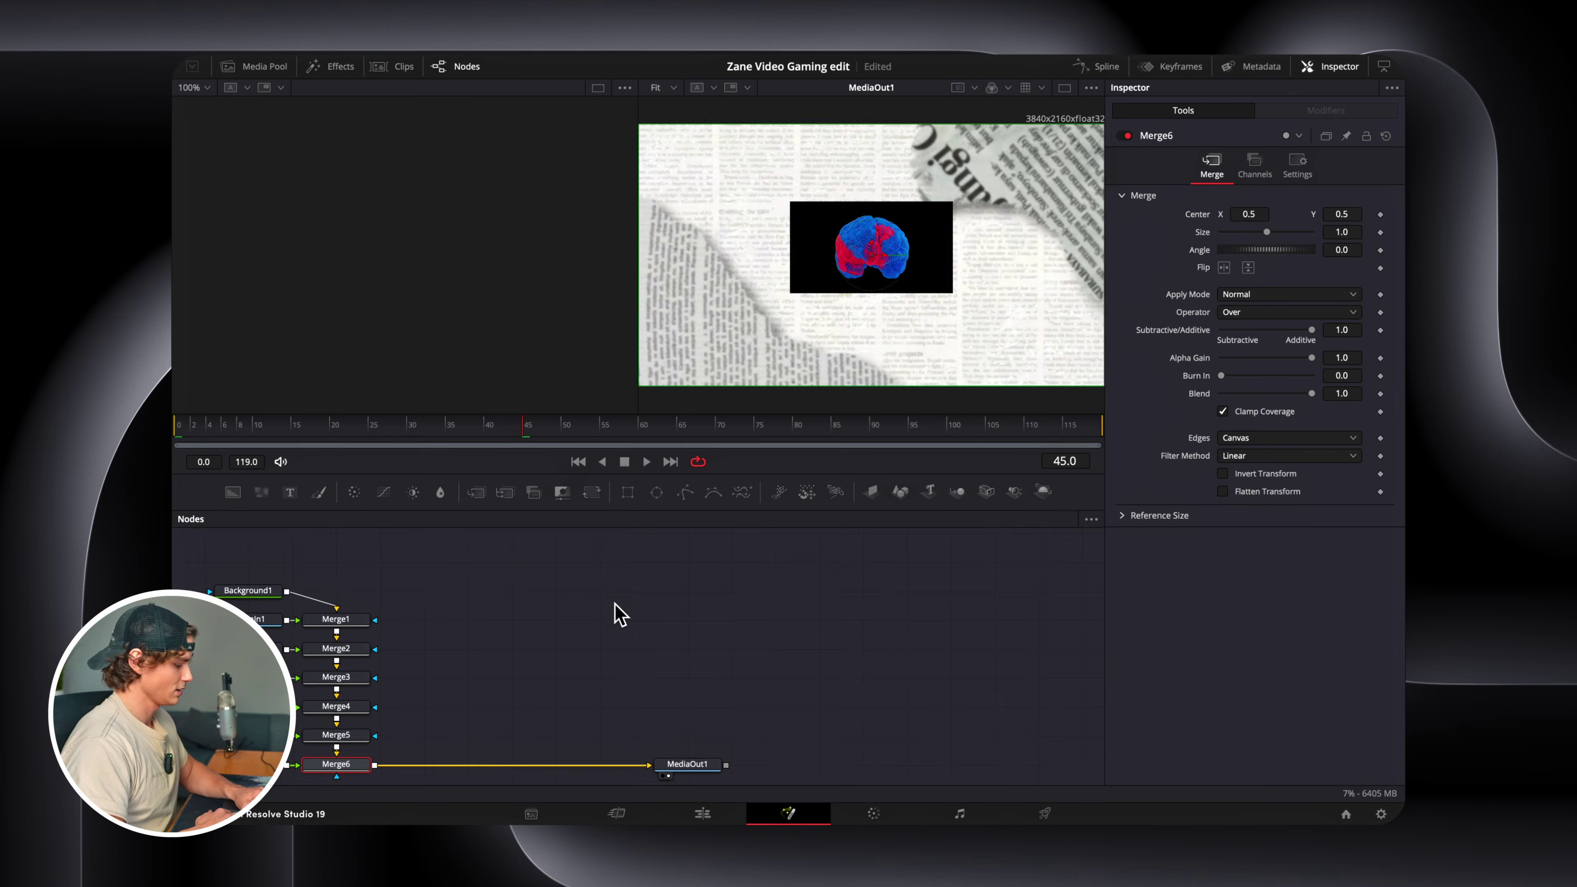
pyautogui.moveTo(559, 569); pyautogui.dragTo(410, 764)
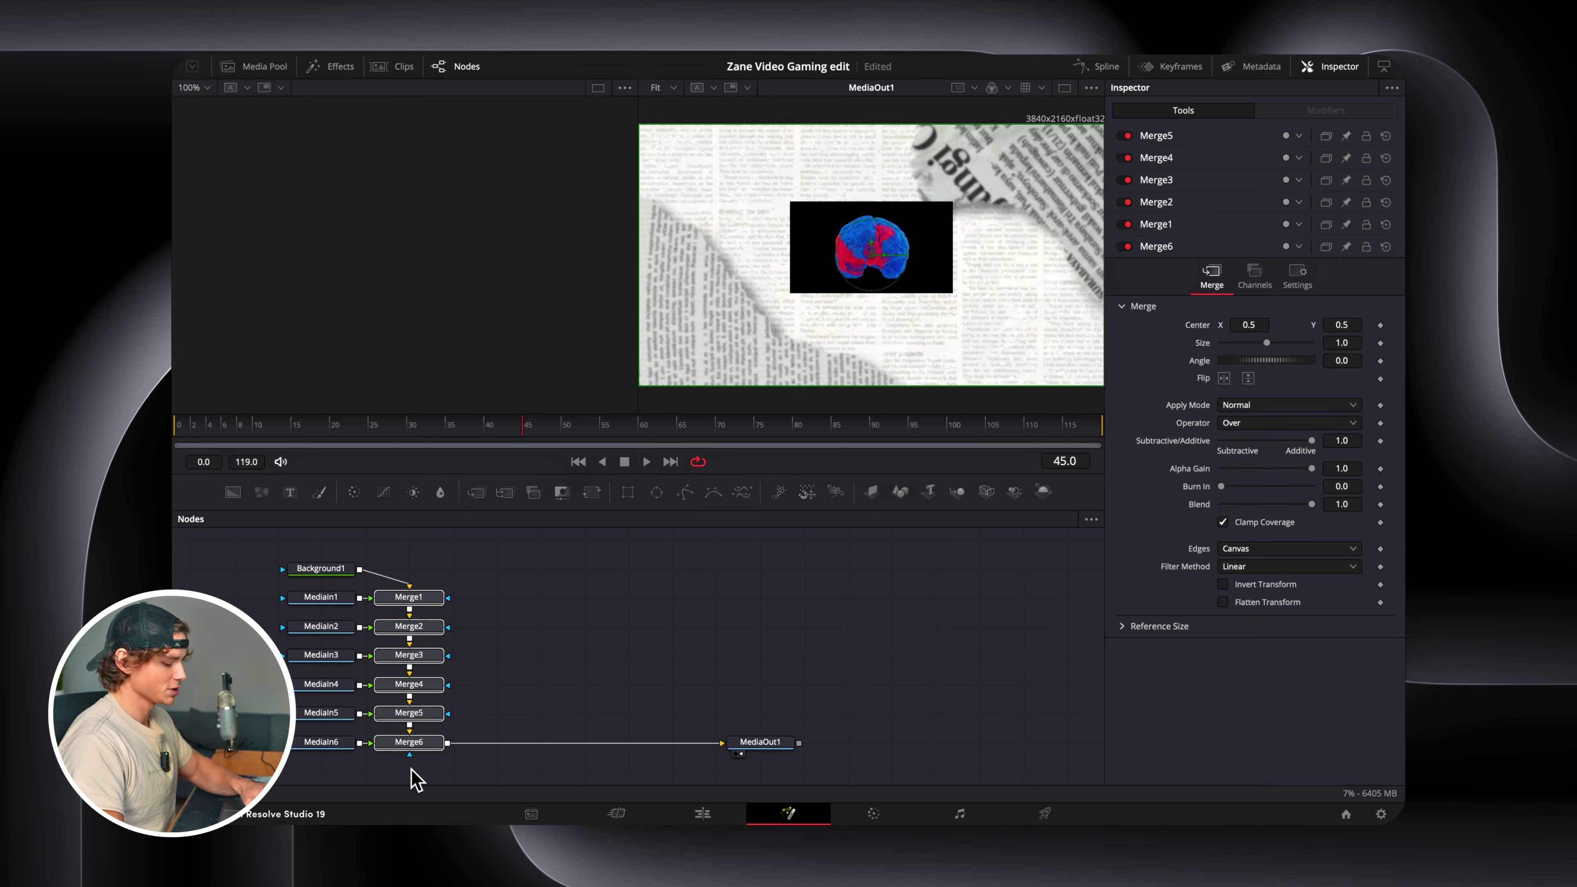
pyautogui.press('Delete')
pyautogui.press('Delete')
pyautogui.moveTo(463, 590); pyautogui.dragTo(351, 767)
pyautogui.moveTo(348, 655); pyautogui.dragTo(519, 655)
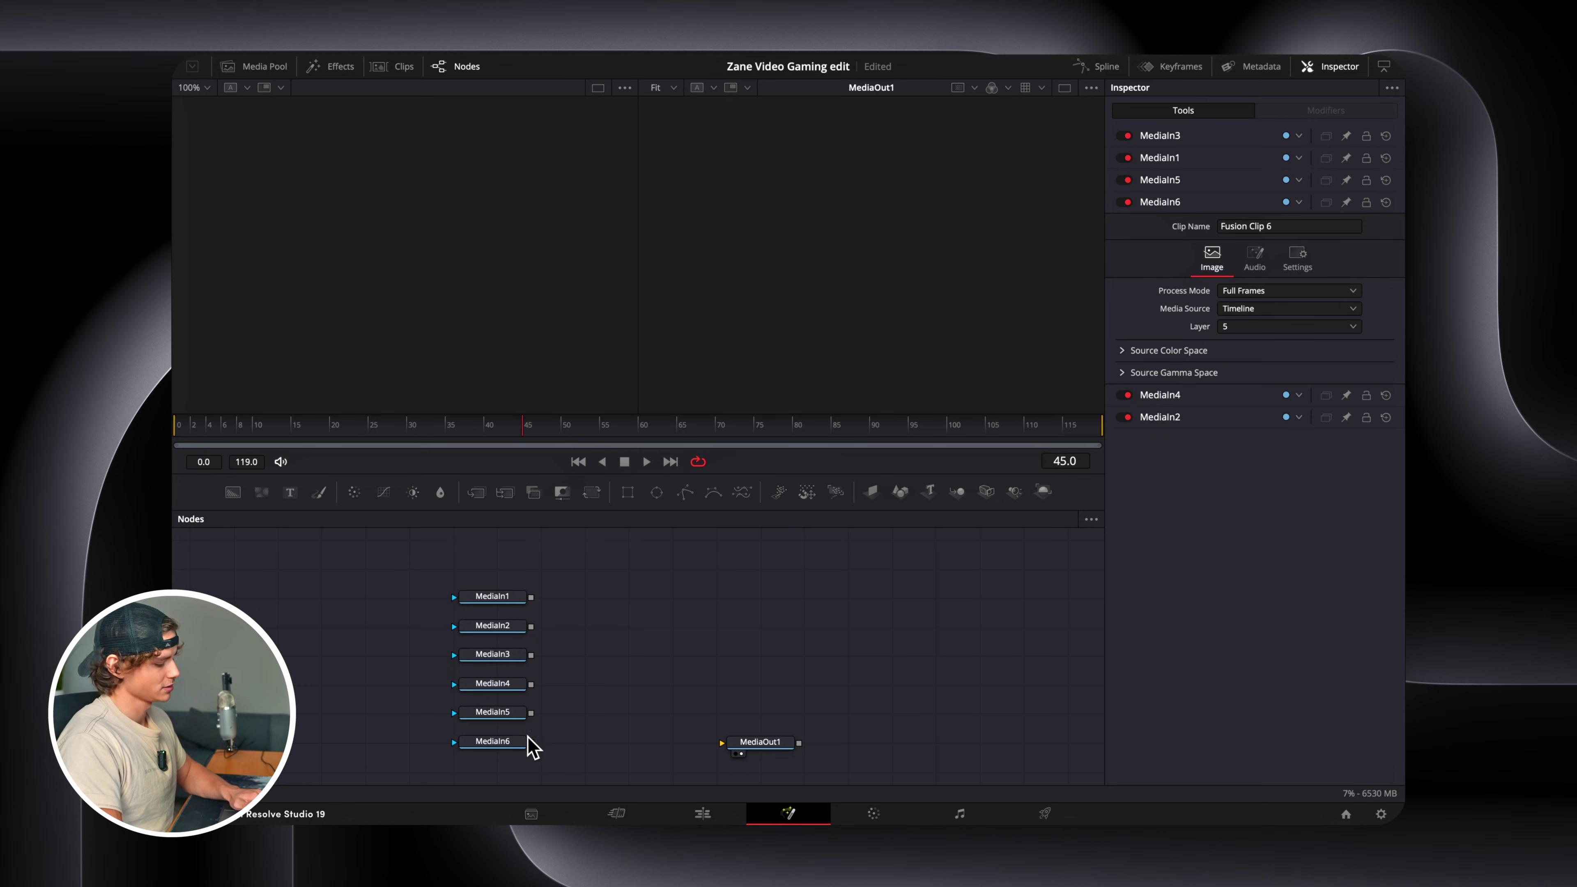
pyautogui.moveTo(767, 745); pyautogui.dragTo(819, 743)
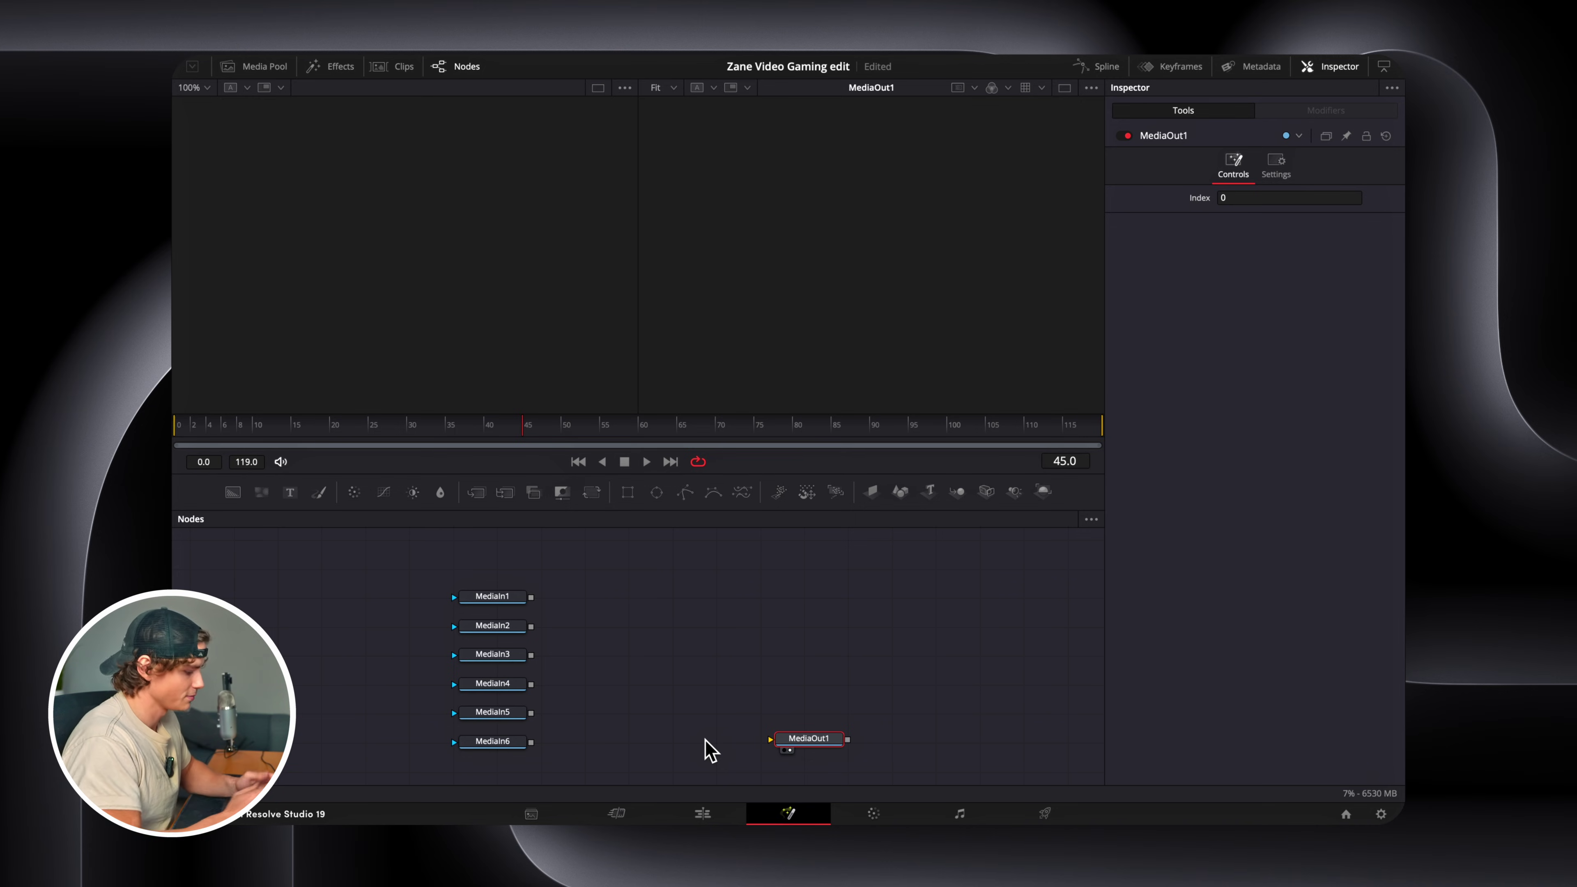
# Add an ImagePlane3D node, detached from the output.
pyautogui.hotkey('shift', 'space')
pyautogui.write('ima')
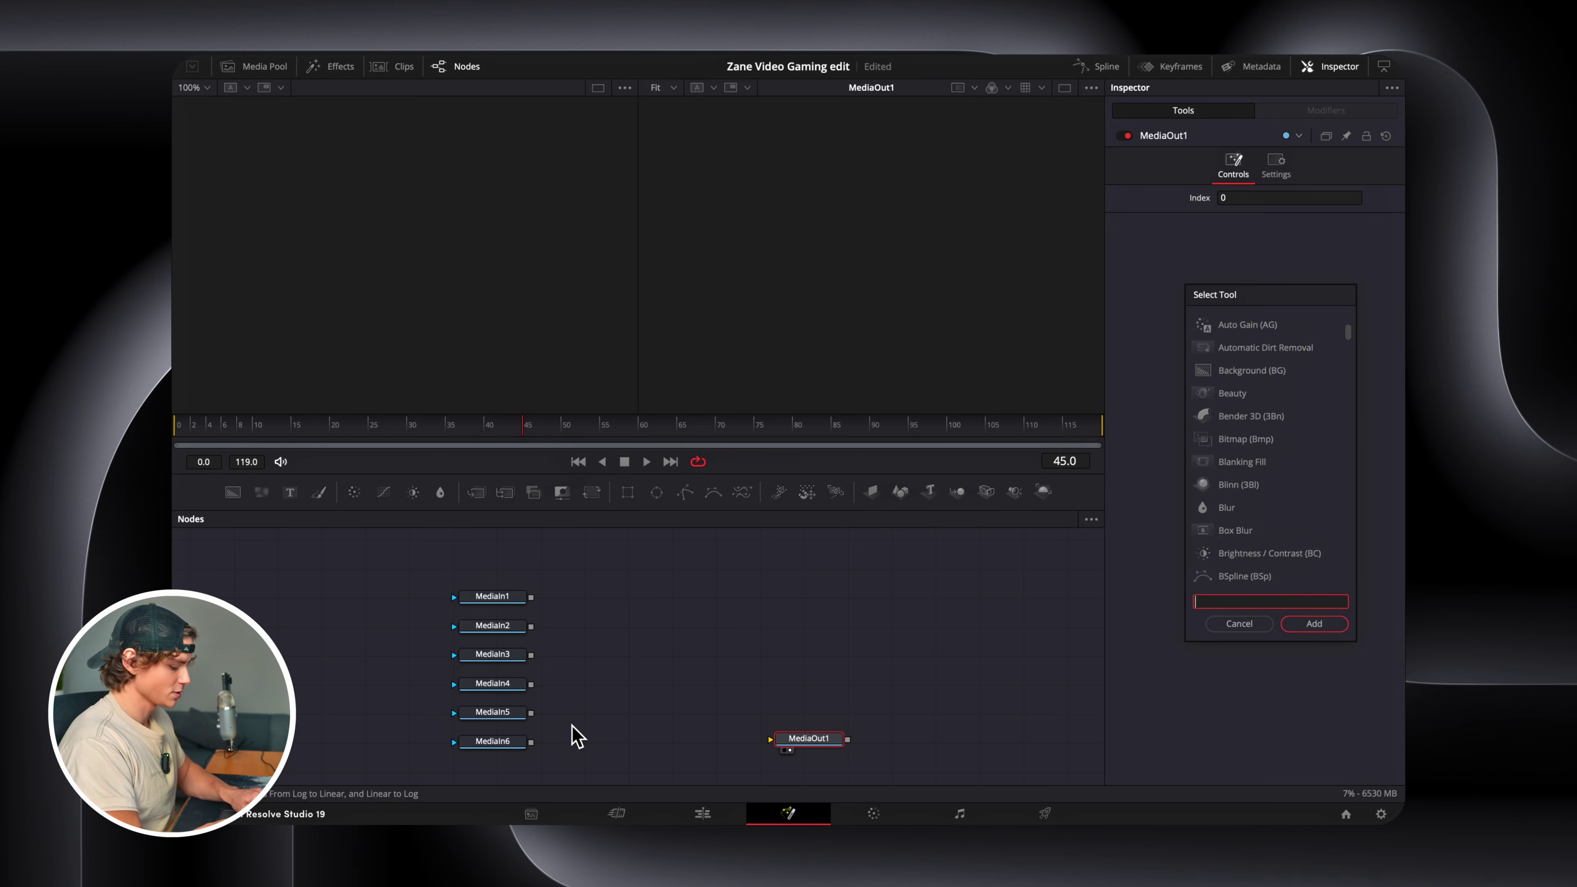
pyautogui.press('Return')
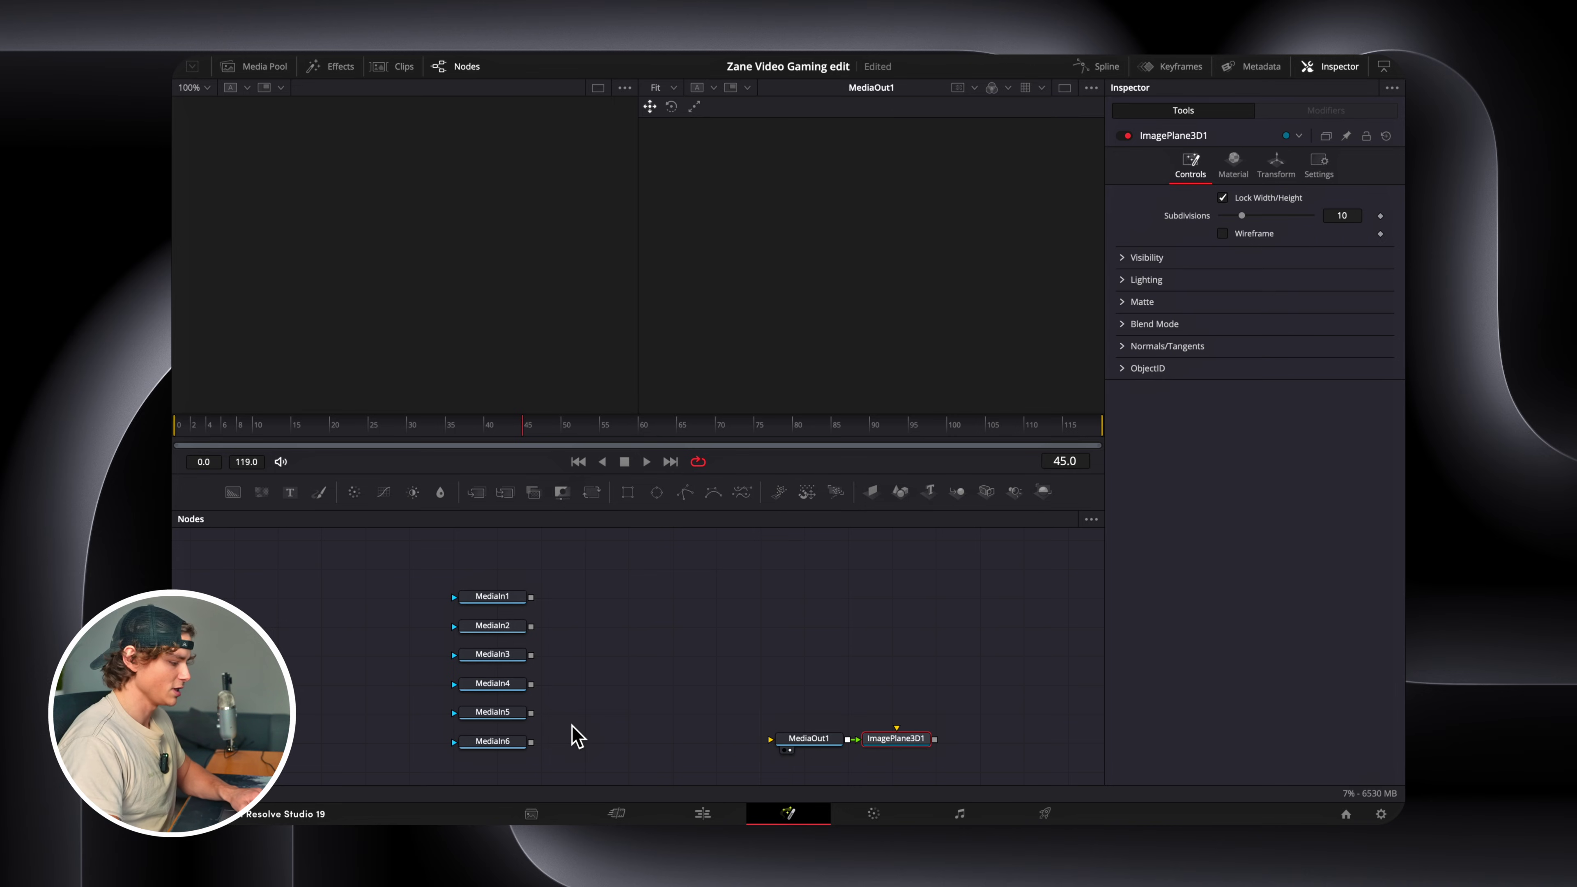
pyautogui.hotkey('ctrl', 'x')
pyautogui.hotkey('ctrl', 'v')
pyautogui.moveTo(637, 645); pyautogui.dragTo(657, 680)
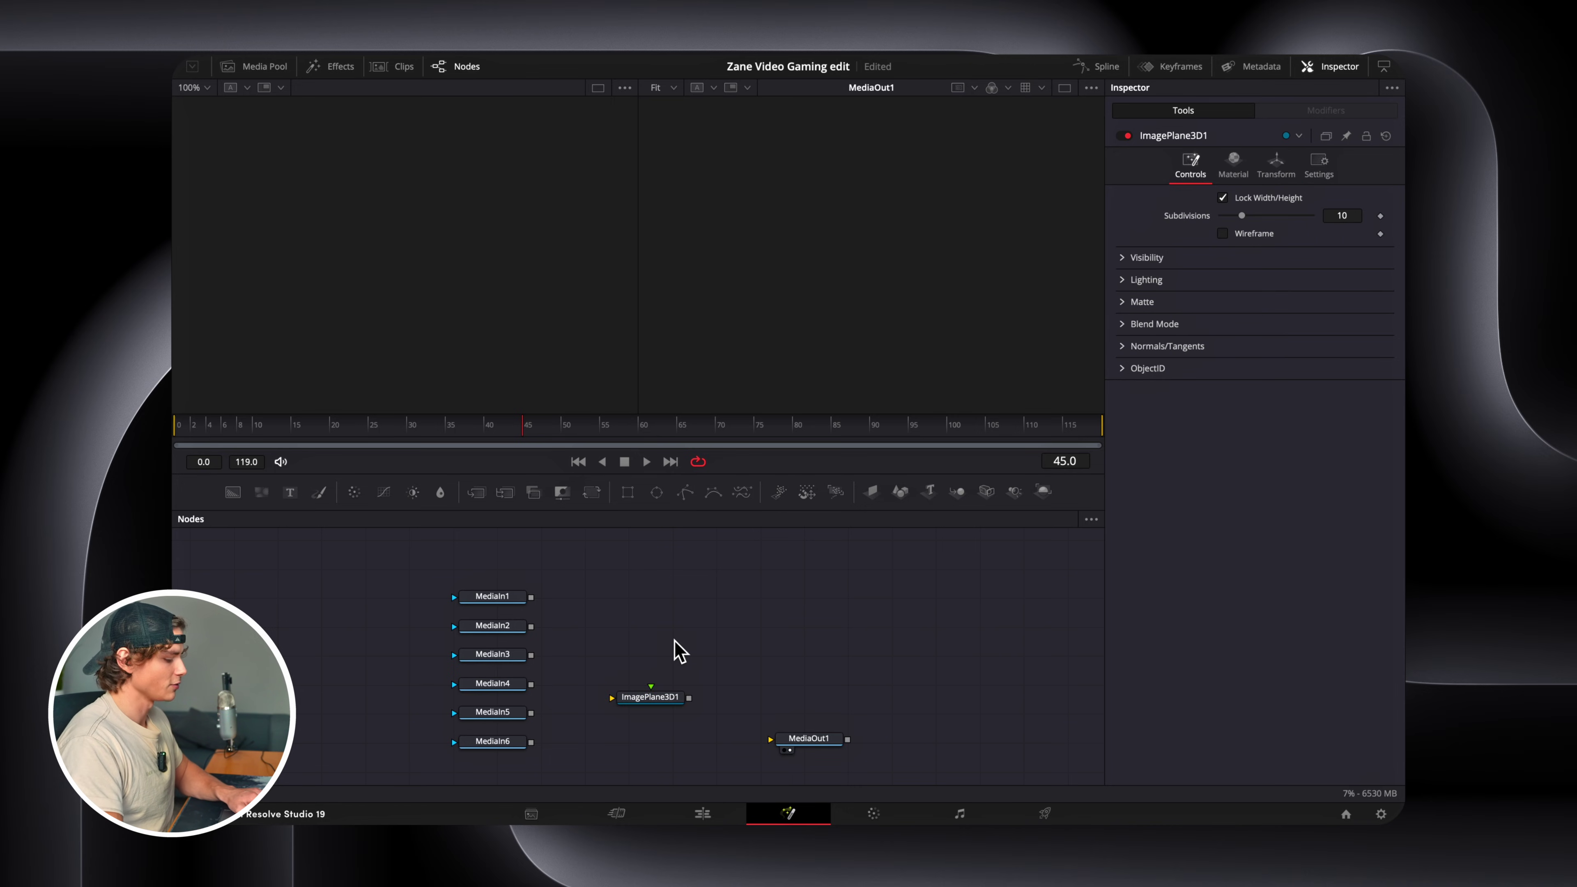
# Add more ImagePlane3D nodes and stack one beside each MediaIn node.
pyautogui.hotkey('shift', 'space')
pyautogui.press('Return')
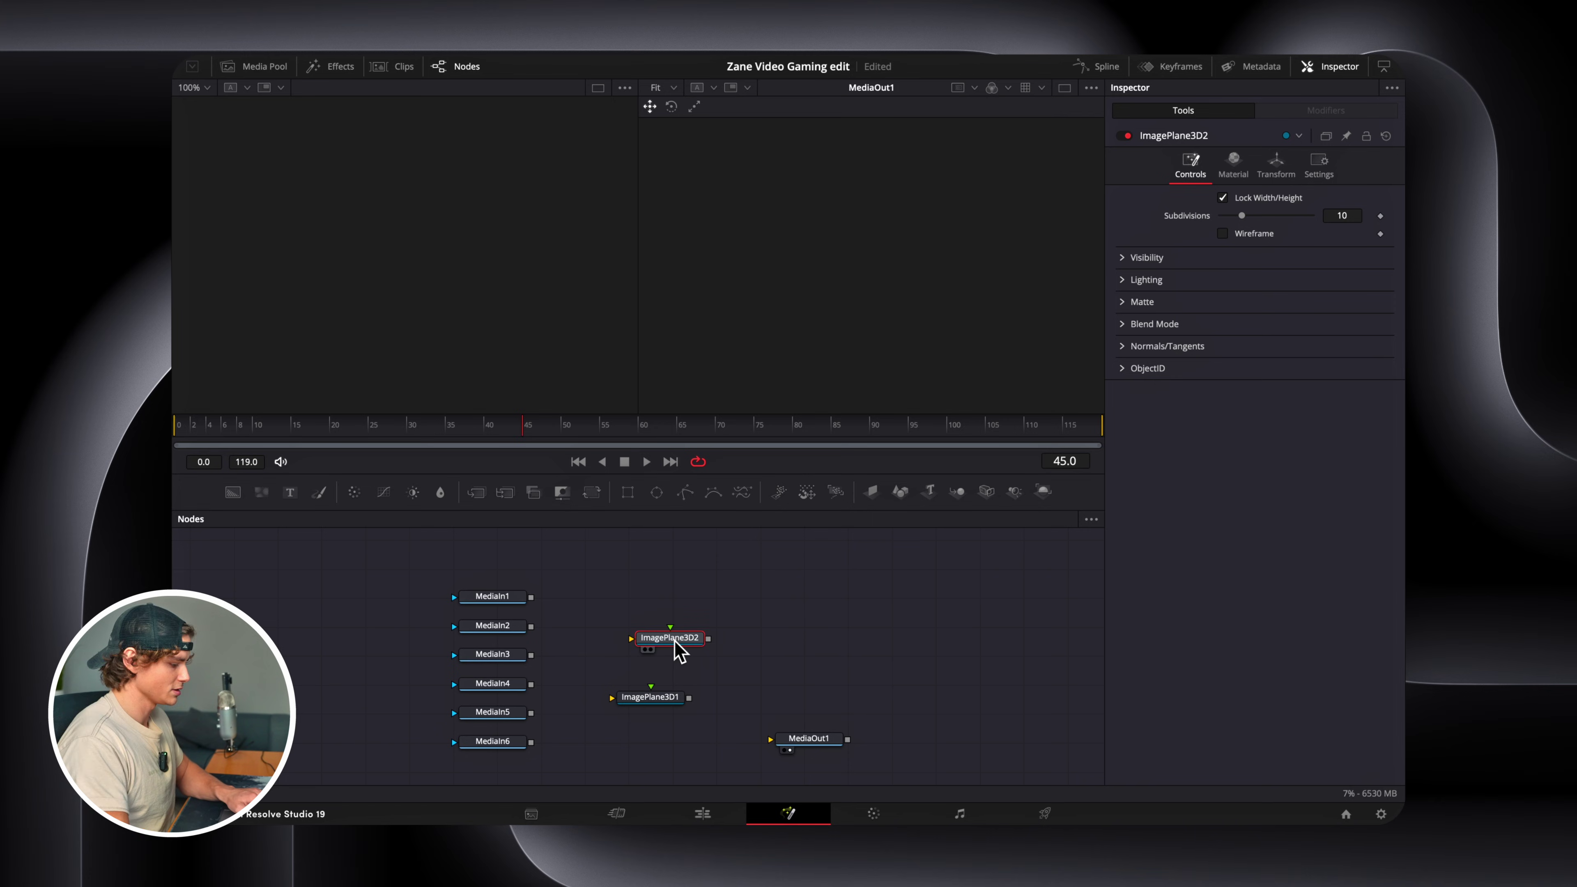
pyautogui.click(738, 684)
pyautogui.hotkey('shift', 'space')
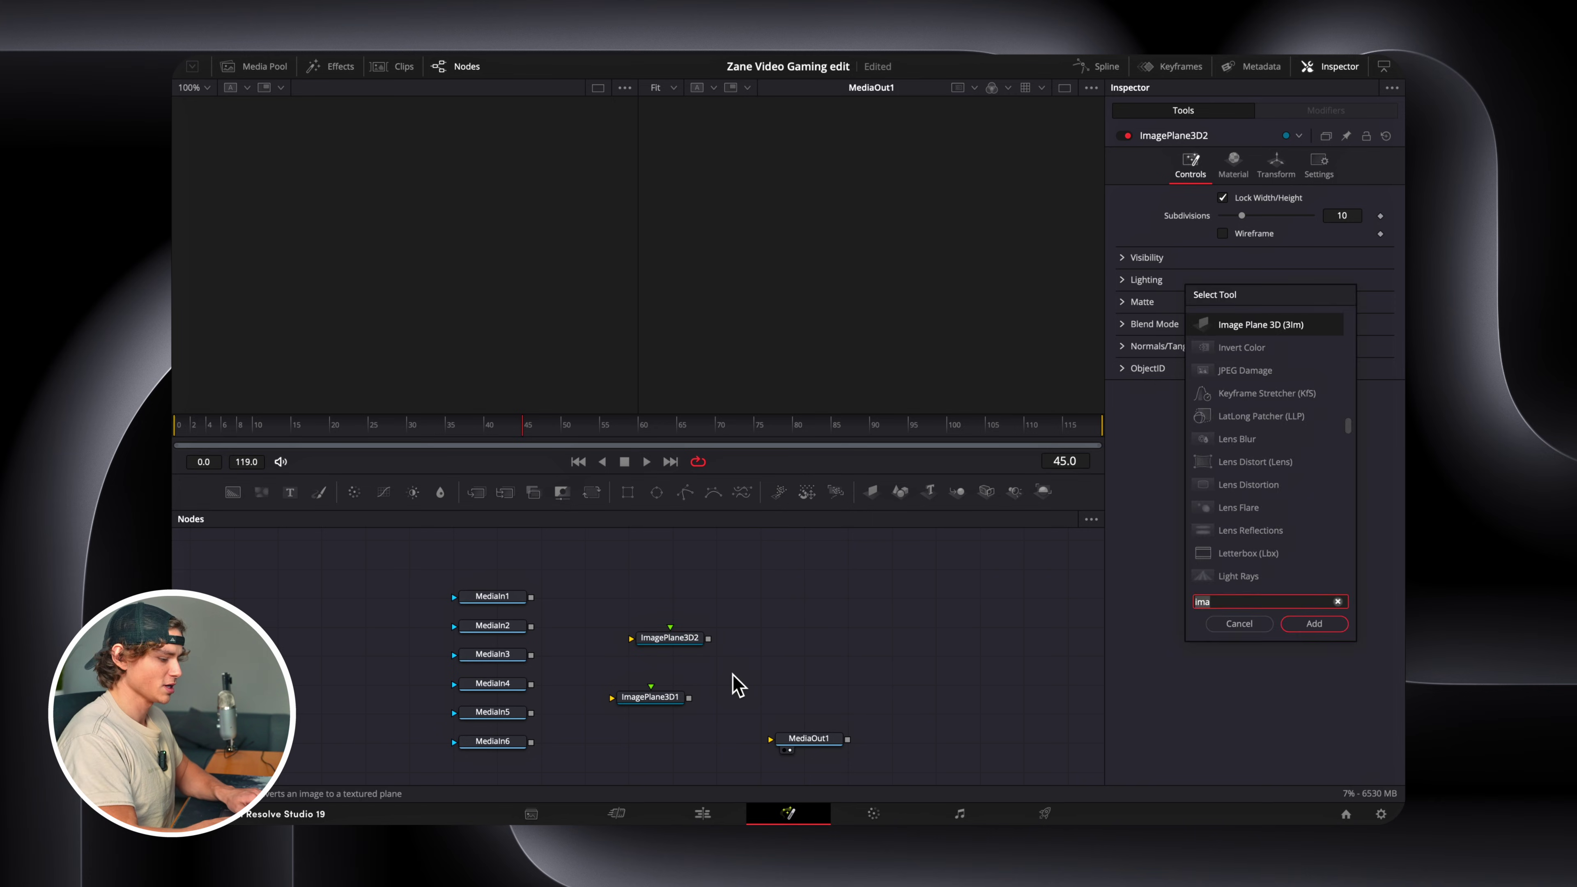
pyautogui.press('Return')
pyautogui.click(824, 640)
pyautogui.hotkey('shift', 'space')
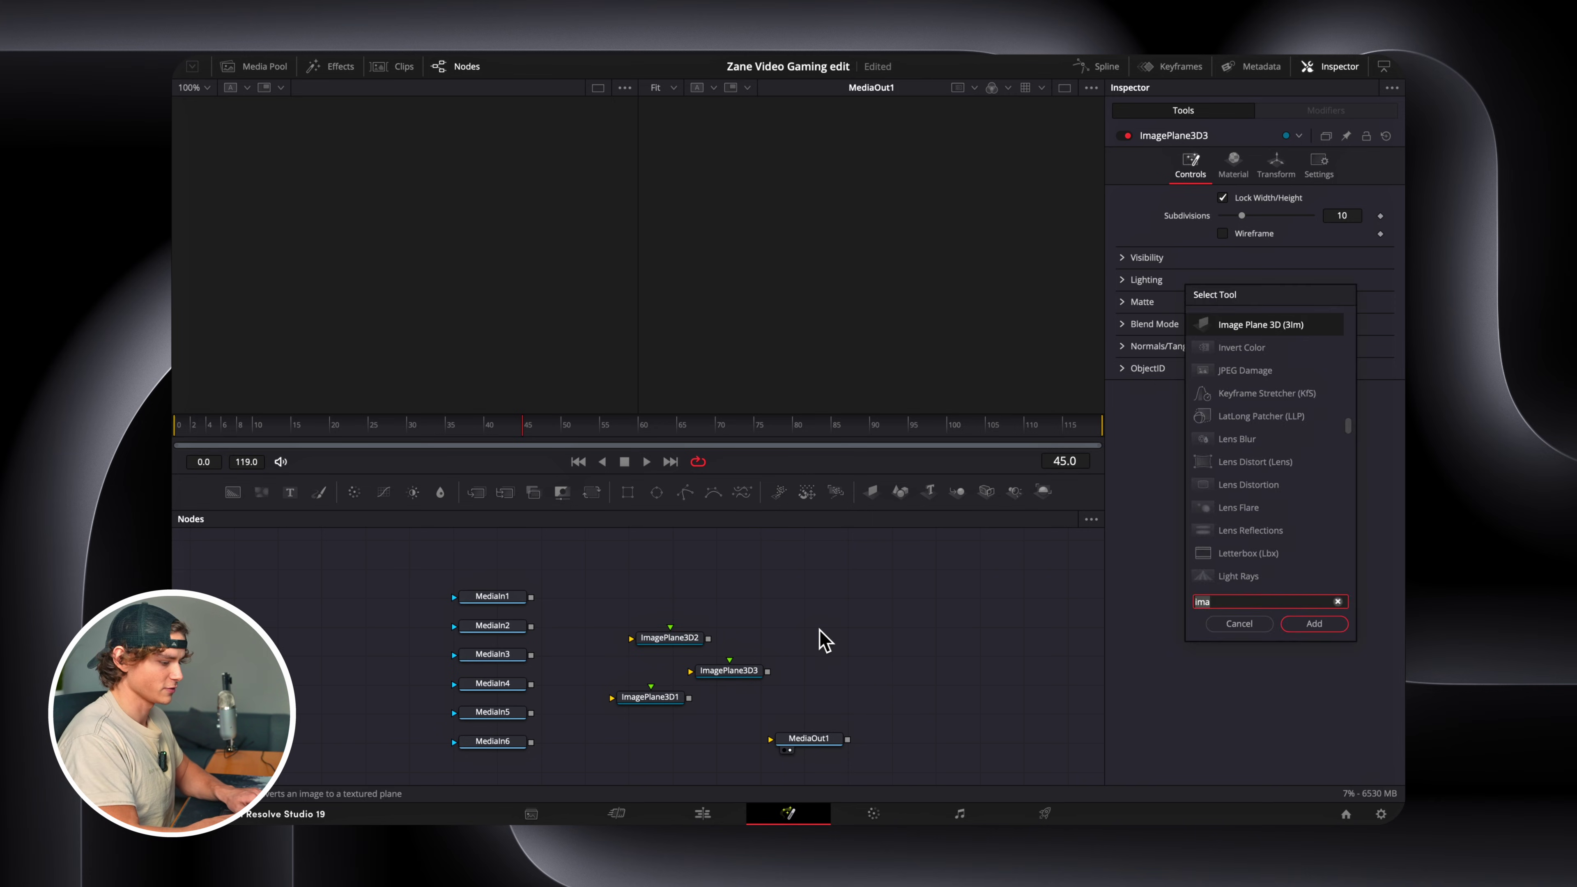
pyautogui.press('Return')
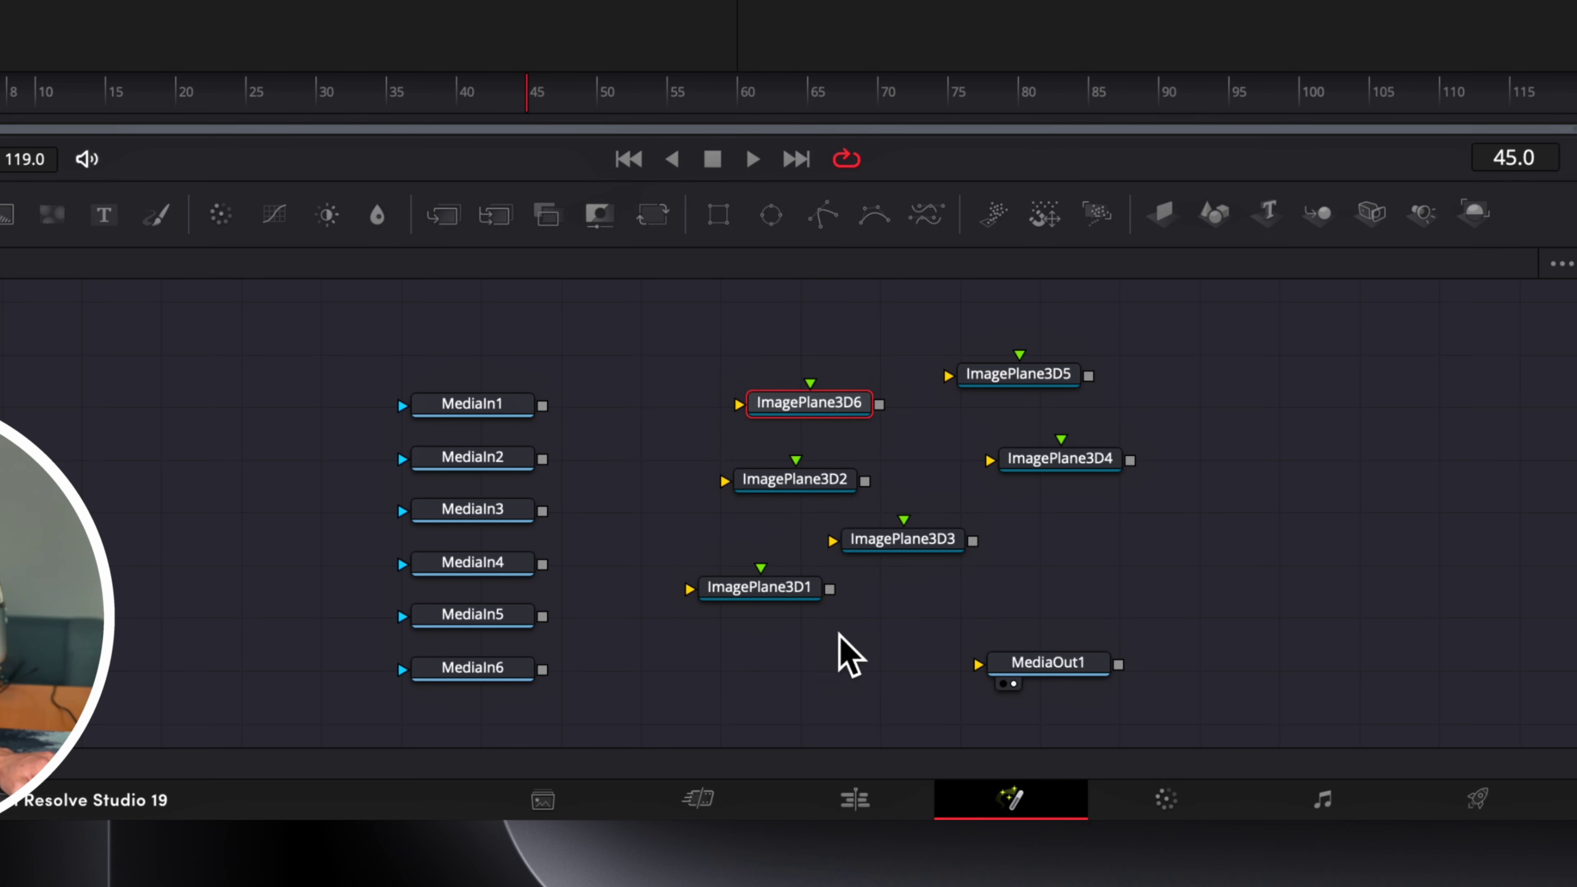
pyautogui.moveTo(664, 707); pyautogui.dragTo(598, 602)
pyautogui.moveTo(663, 415); pyautogui.dragTo(660, 418)
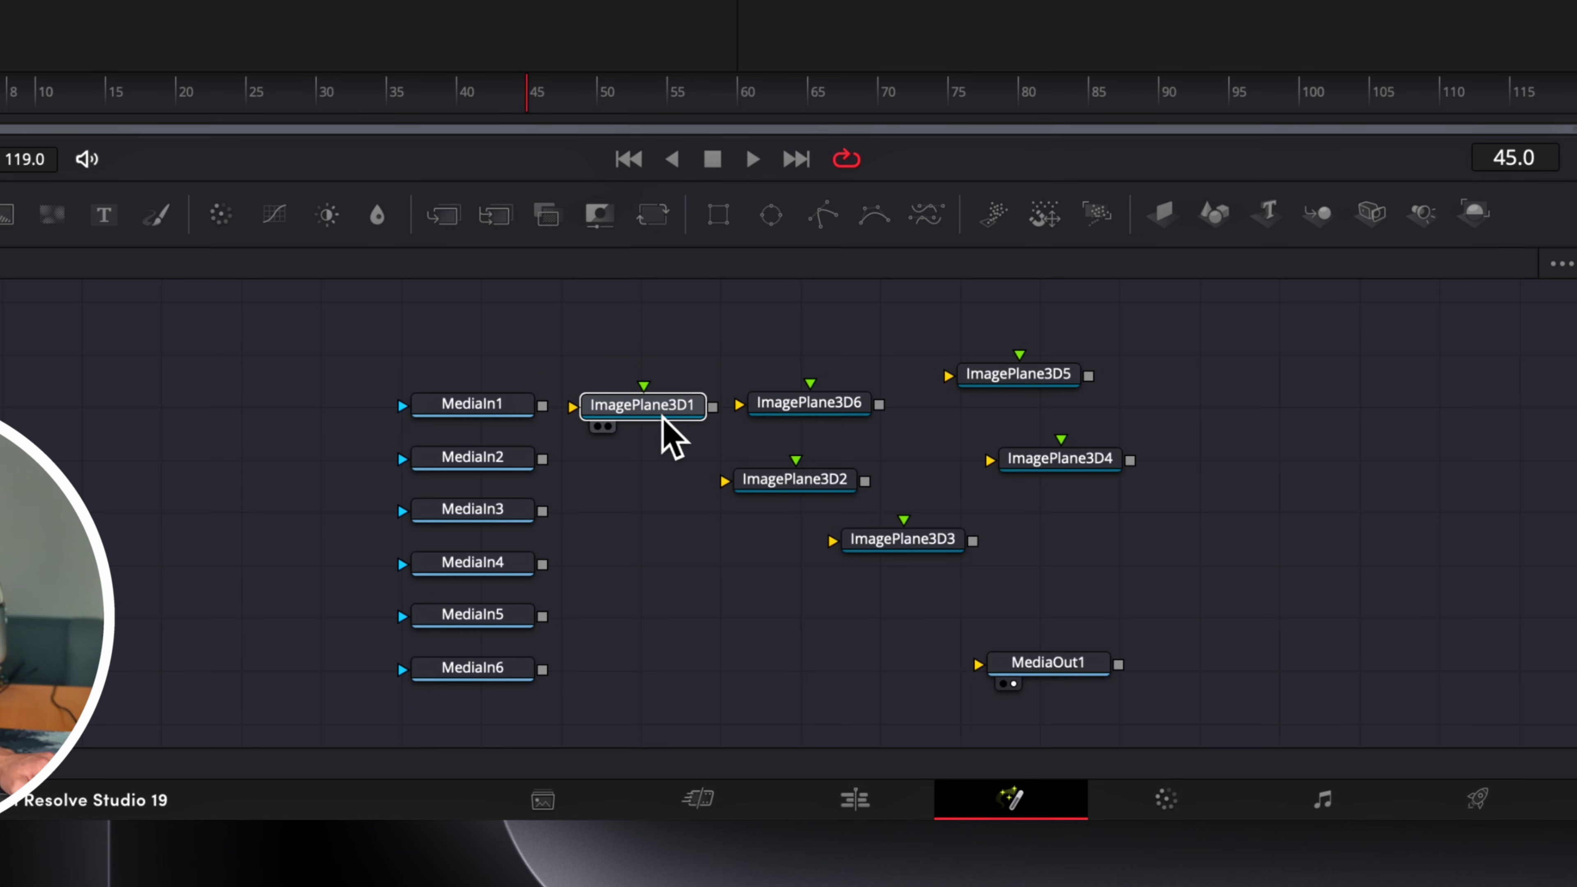
pyautogui.moveTo(789, 484); pyautogui.dragTo(633, 463)
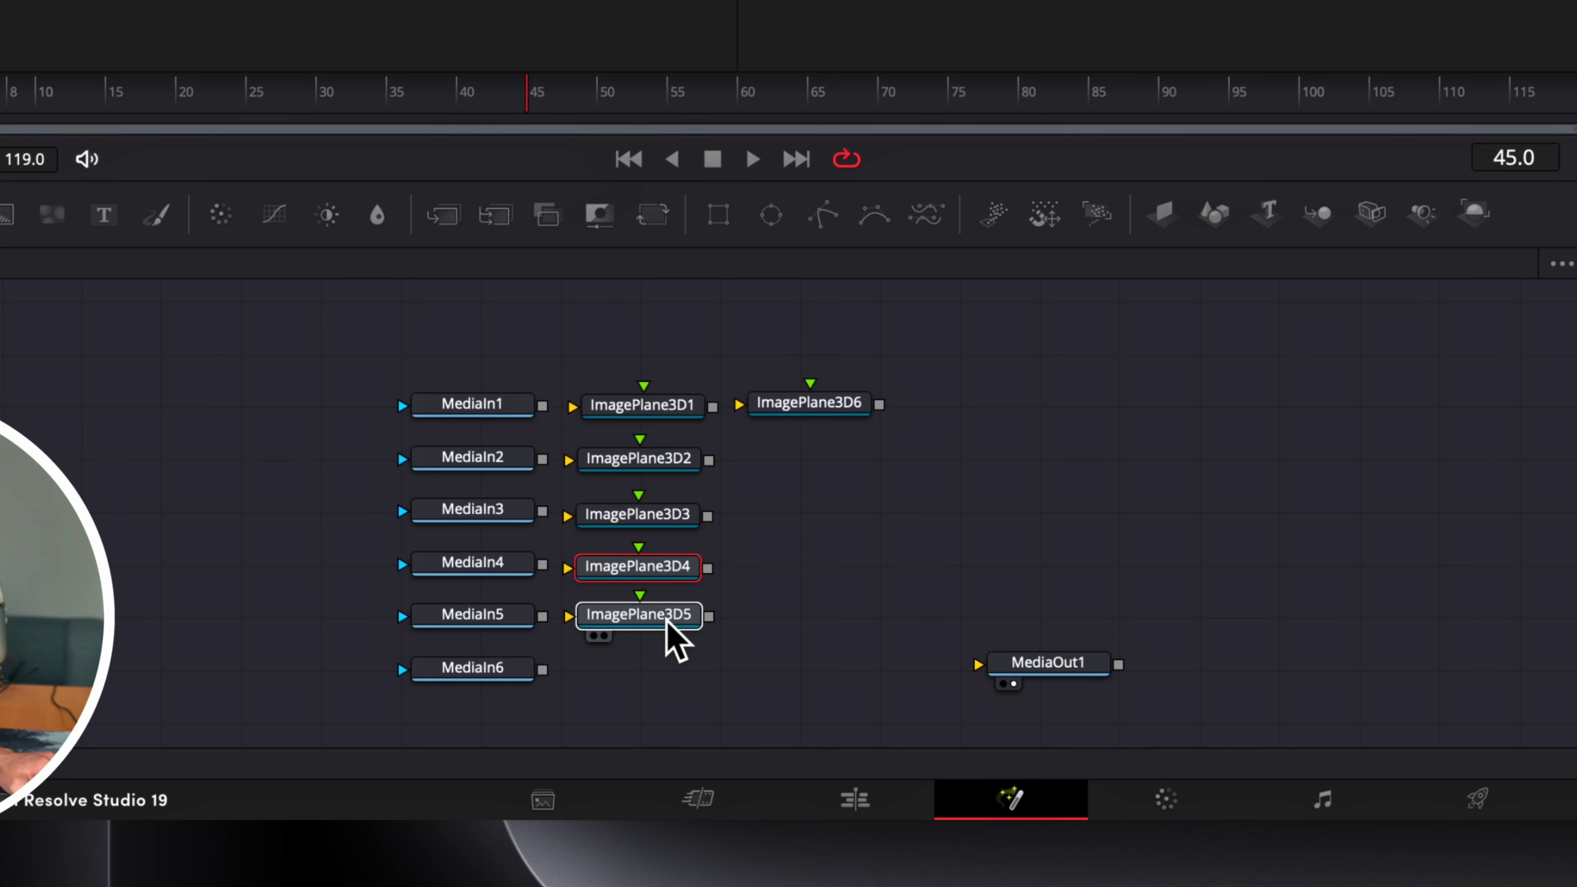
pyautogui.moveTo(803, 402); pyautogui.dragTo(631, 697)
# Add a Merge3D node and make room before MediaOut1.
pyautogui.hotkey('shift', 'space')
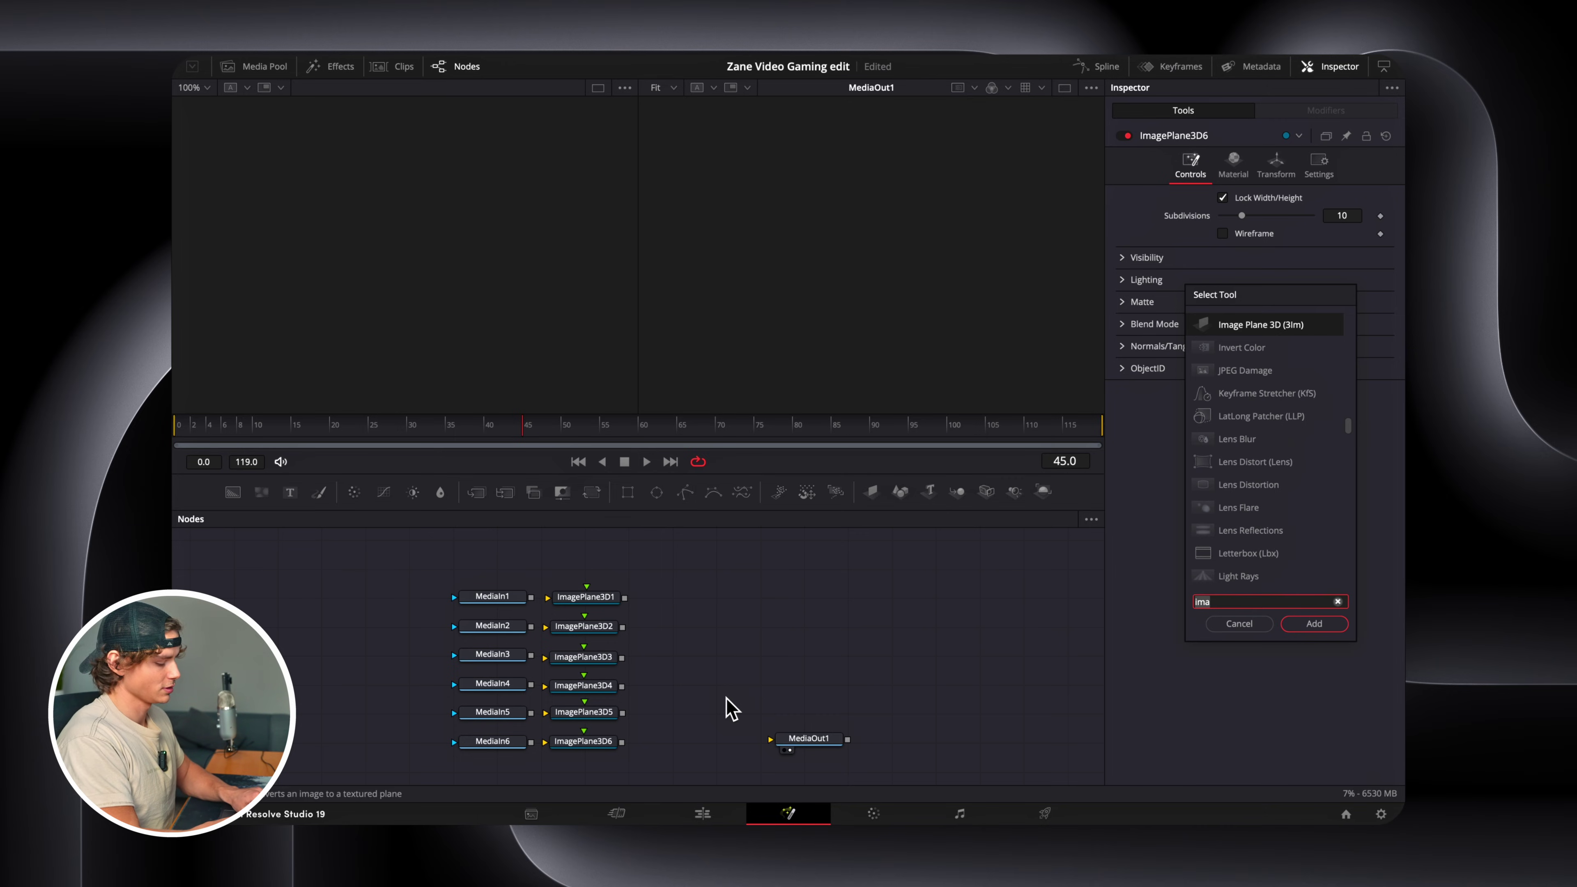
pyautogui.write('merge')
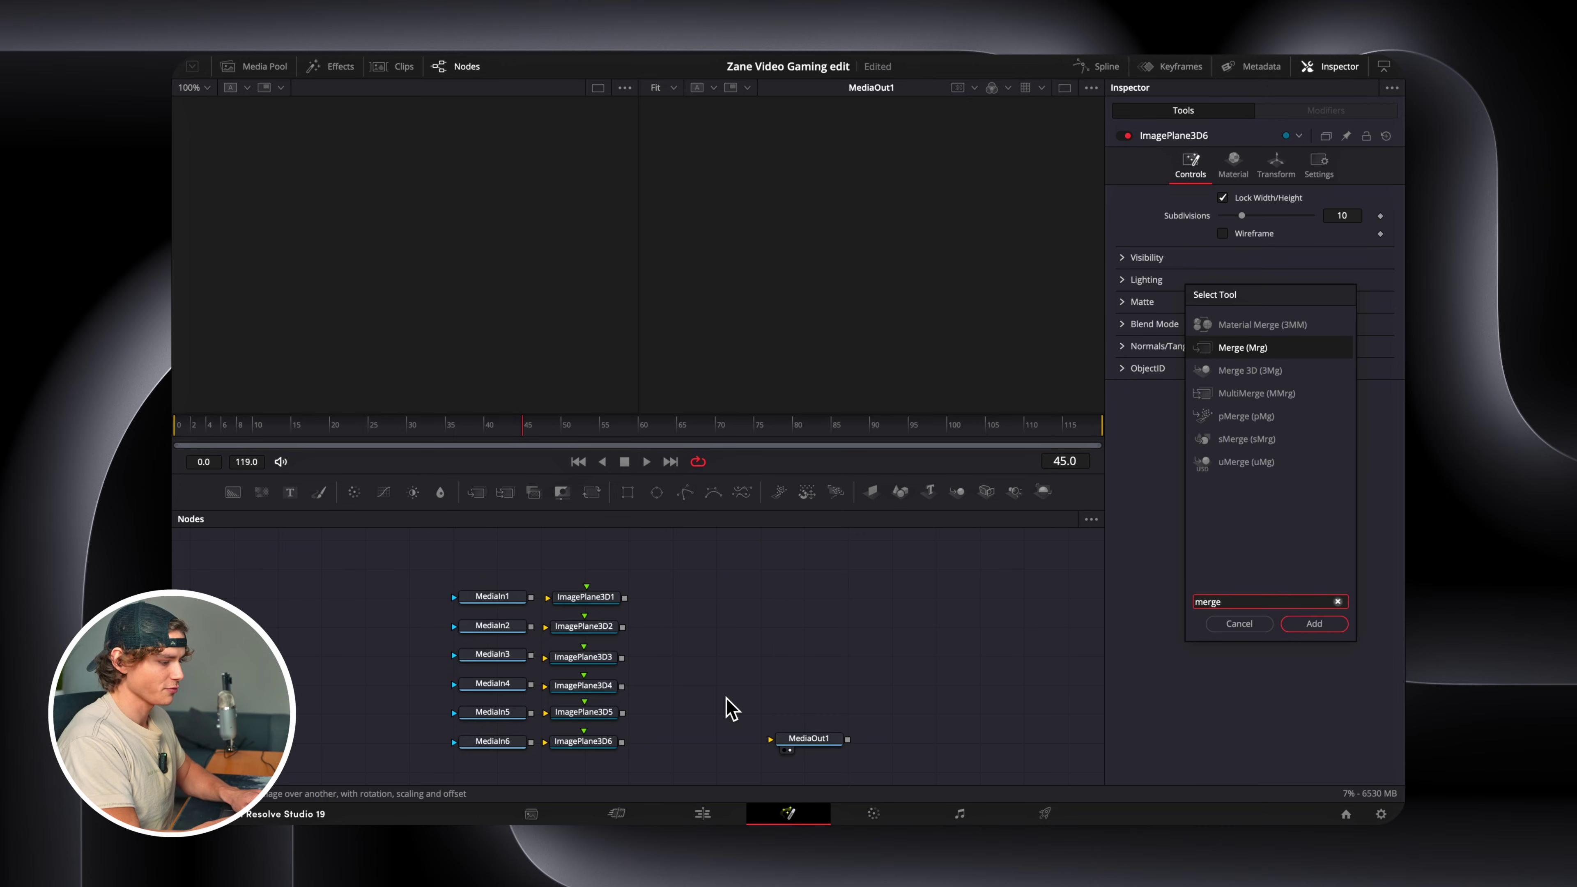
pyautogui.click(1255, 371)
pyautogui.click(1314, 623)
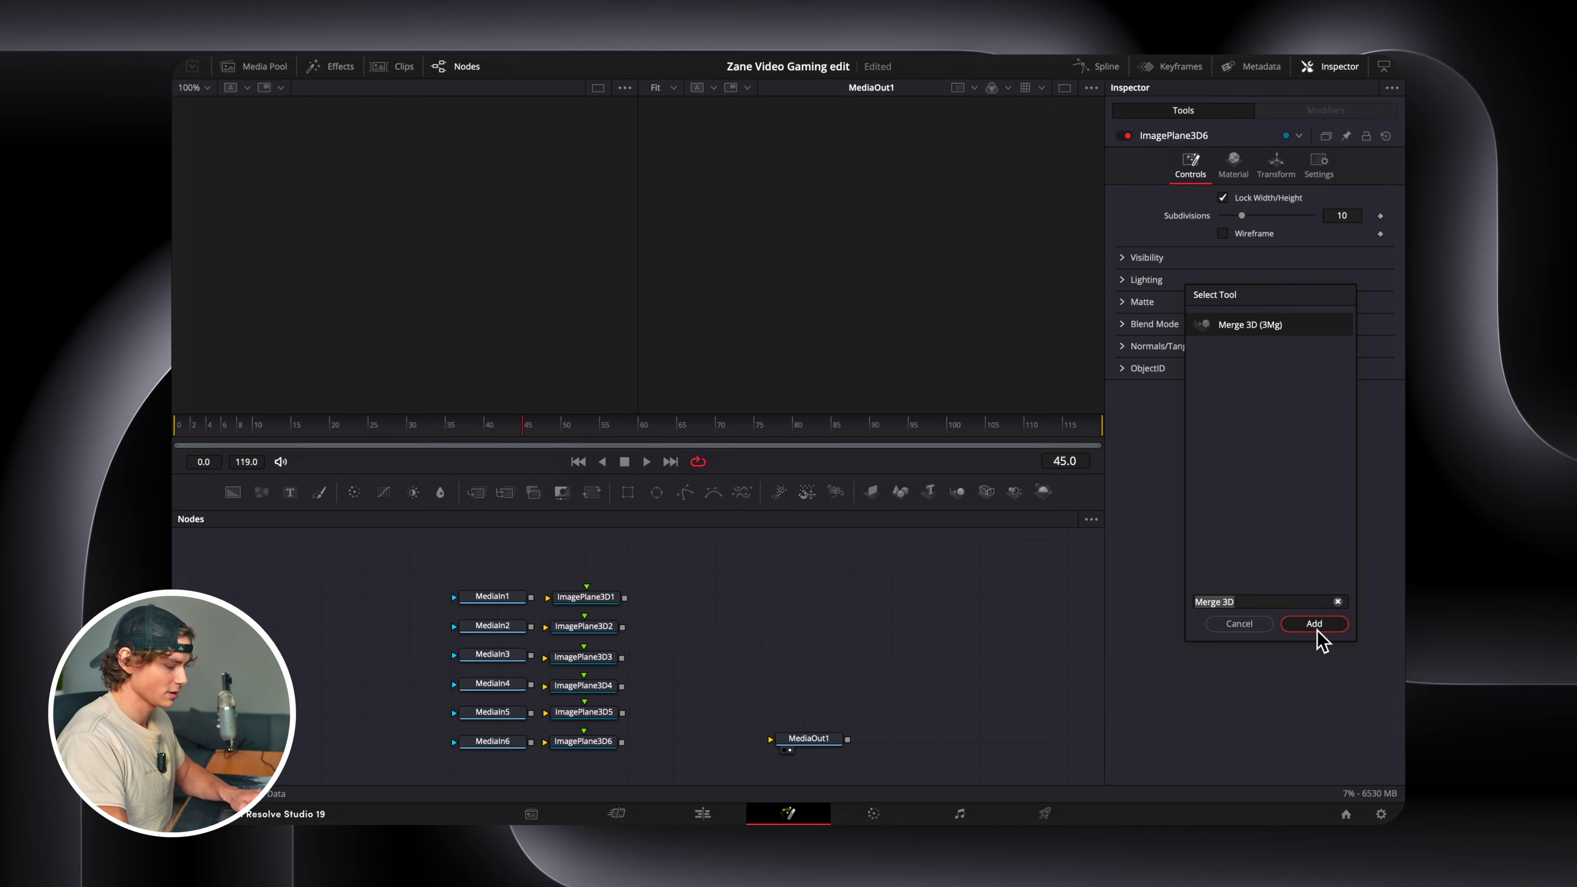
pyautogui.moveTo(653, 746); pyautogui.dragTo(676, 743)
pyautogui.moveTo(808, 738); pyautogui.dragTo(863, 733)
# Add a Renderer3D node after the Merge3D, plus a Camera3D node.
pyautogui.hotkey('shift', 'space')
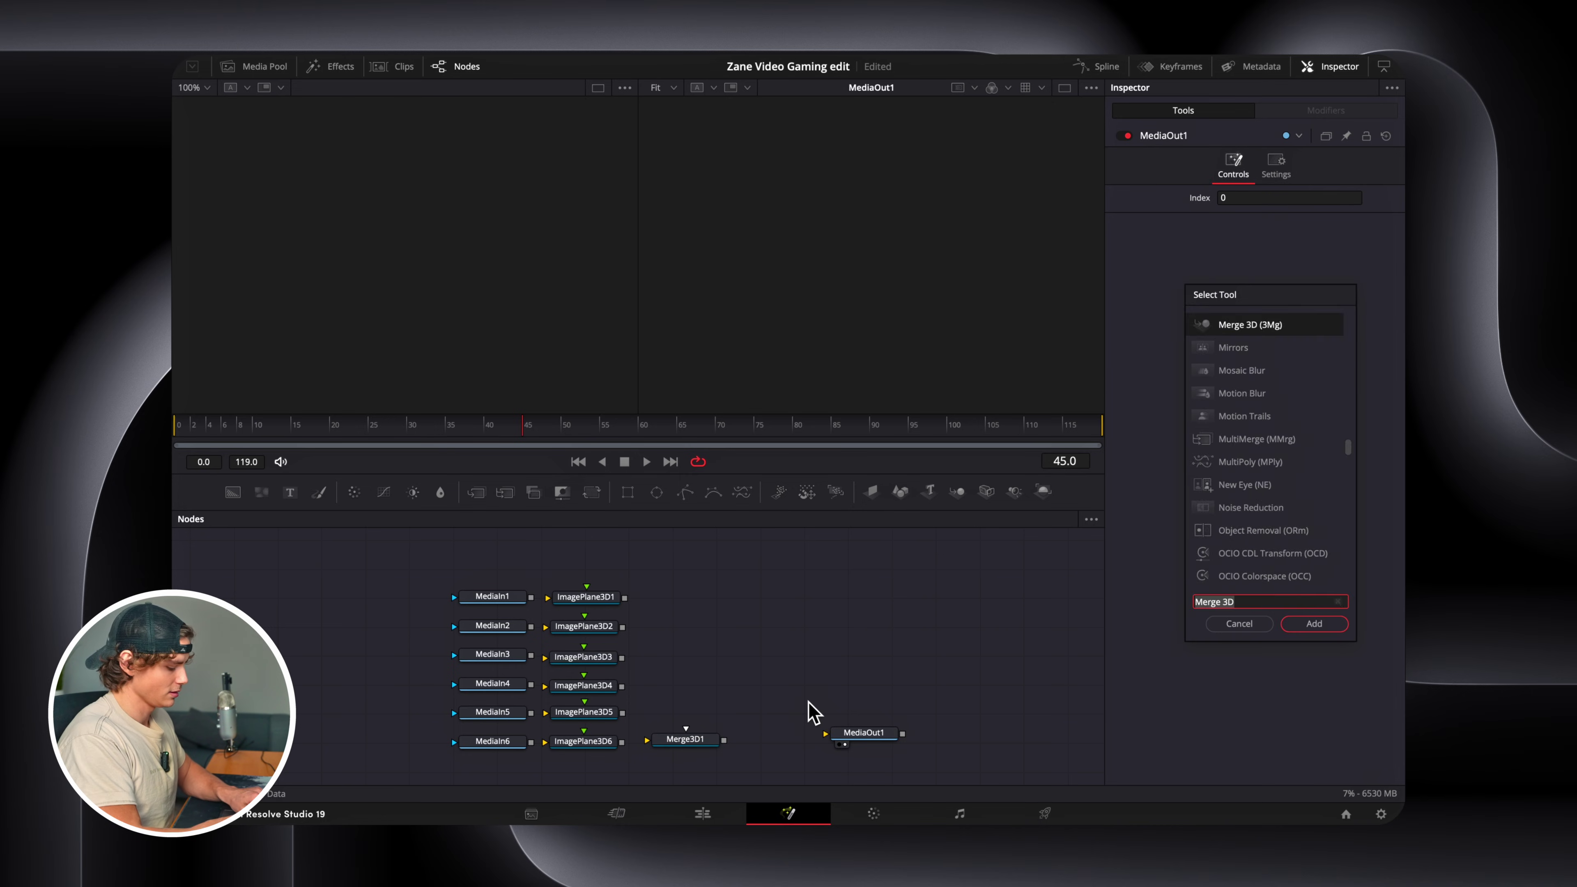
pyautogui.write('render')
pyautogui.press('Return')
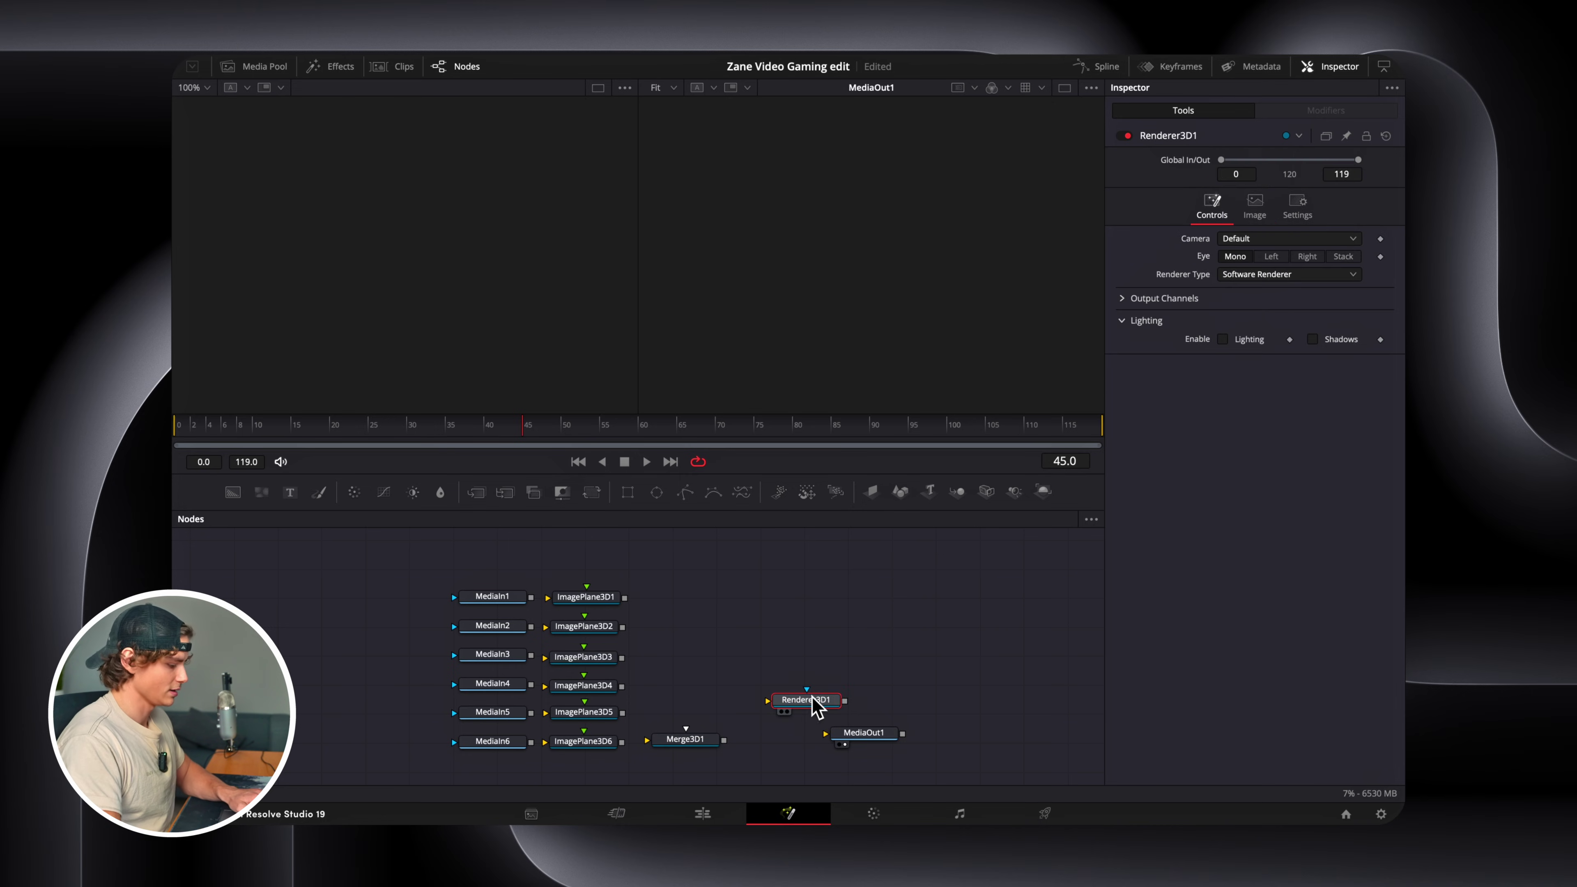
pyautogui.moveTo(817, 707); pyautogui.dragTo(884, 736)
pyautogui.hotkey('shift', 'space')
pyautogui.write('cam')
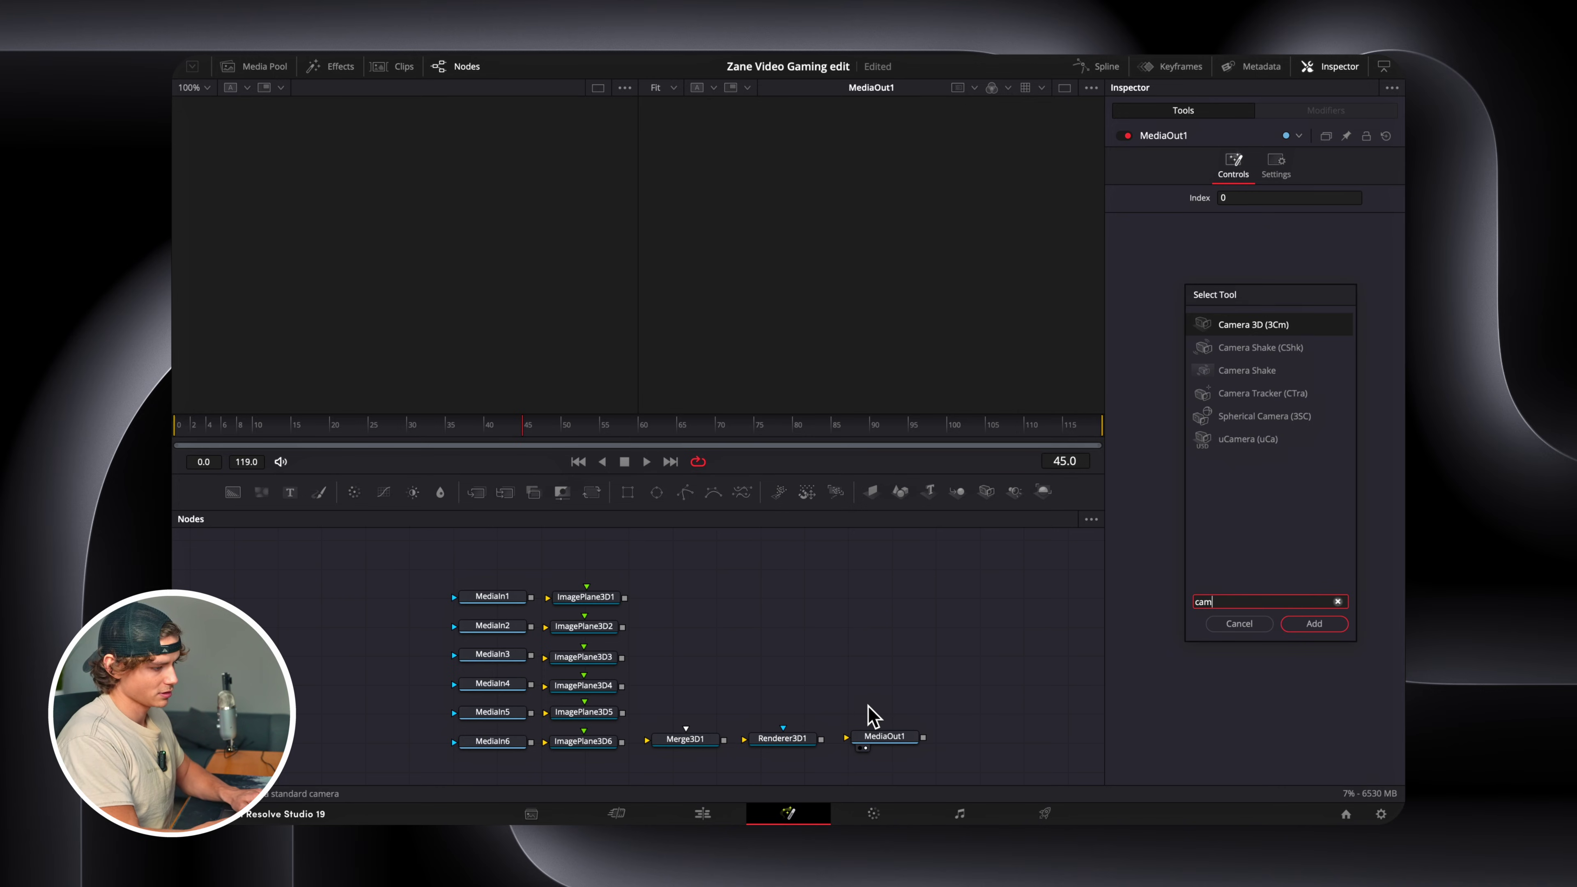
pyautogui.press('Return')
# Position the camera and connect MediaIn1–6 to ImagePlane3D1–6 in turn.
pyautogui.moveTo(856, 715); pyautogui.dragTo(490, 563)
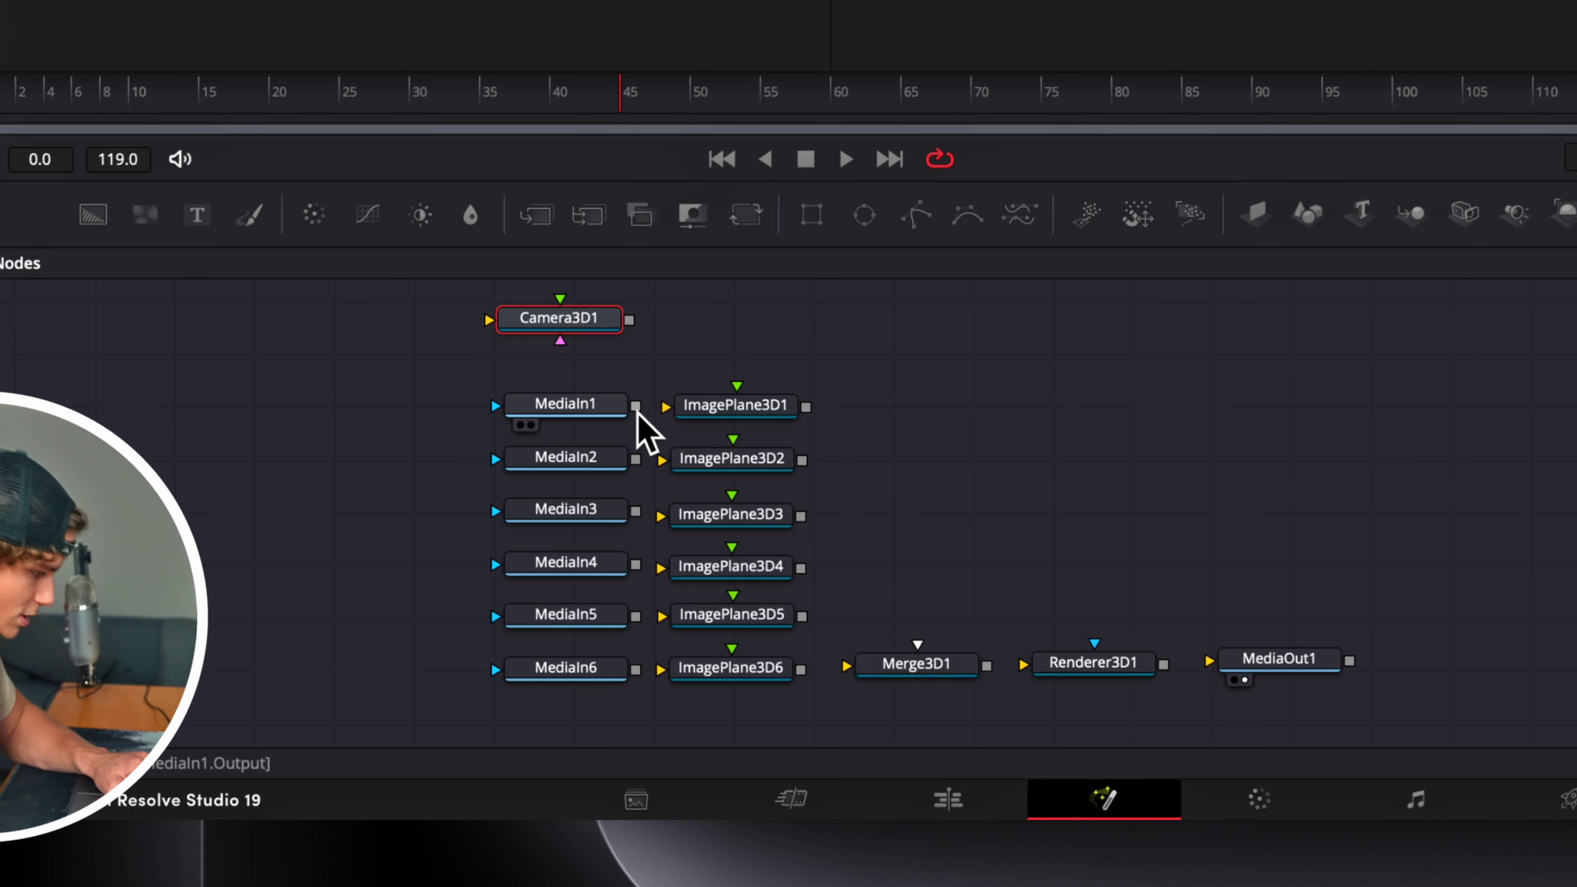
pyautogui.moveTo(636, 408); pyautogui.dragTo(720, 407)
pyautogui.moveTo(635, 460); pyautogui.dragTo(668, 461)
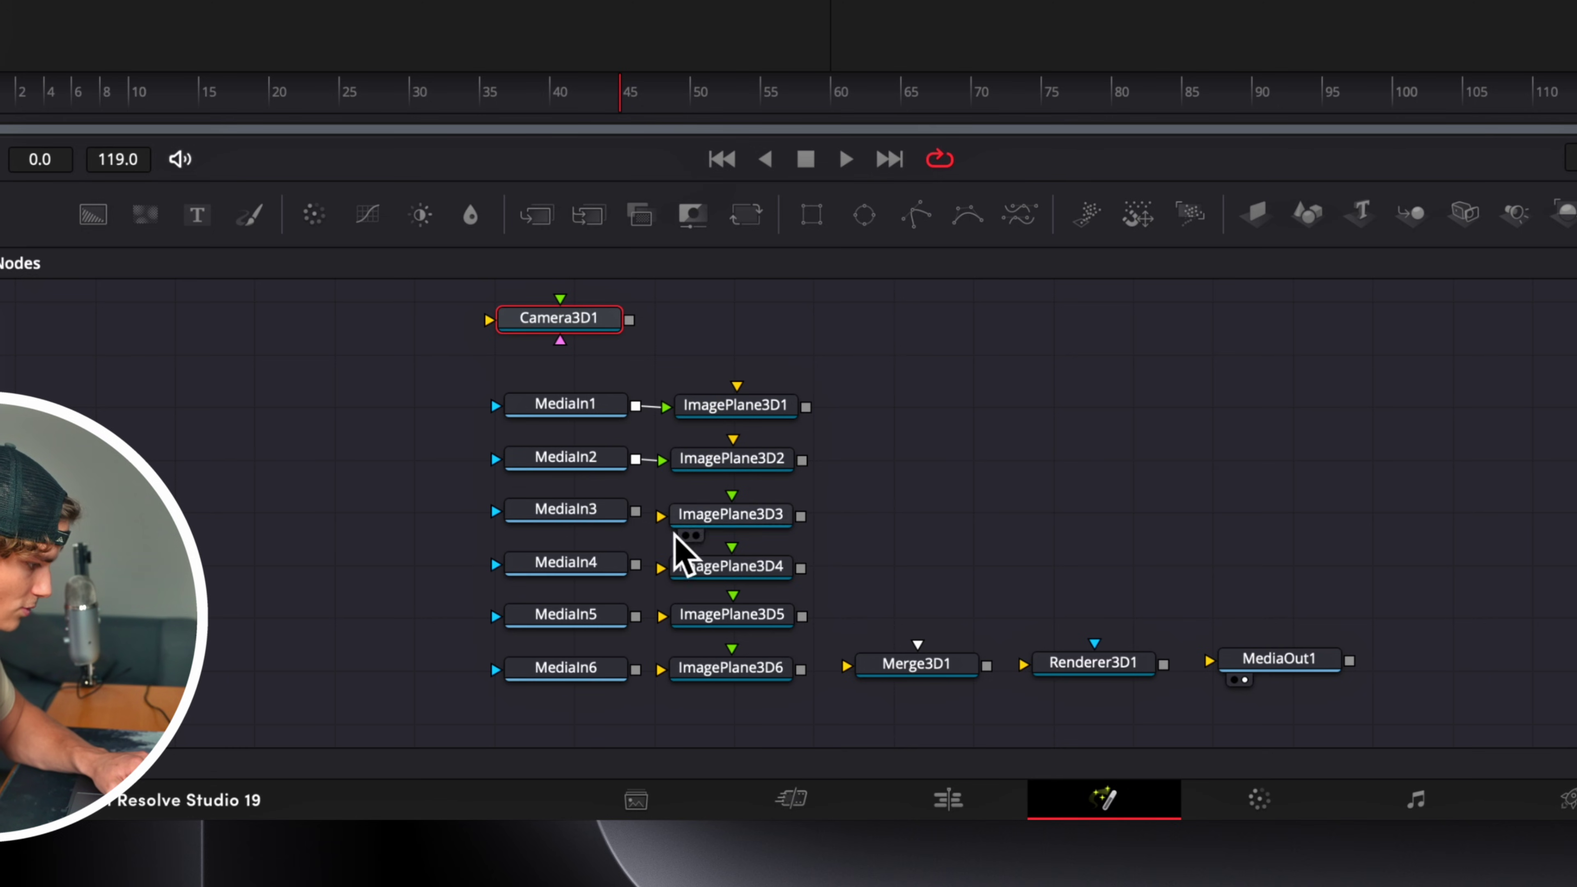
pyautogui.moveTo(636, 511); pyautogui.dragTo(661, 515)
pyautogui.moveTo(635, 564)
pyautogui.mouseDown()
pyautogui.moveTo(686, 589)
pyautogui.moveTo(661, 567)
pyautogui.mouseUp()
pyautogui.moveTo(635, 616)
pyautogui.mouseDown()
pyautogui.moveTo(662, 634)
pyautogui.moveTo(714, 626)
pyautogui.moveTo(663, 617)
pyautogui.mouseUp()
pyautogui.moveTo(635, 670); pyautogui.dragTo(661, 670)
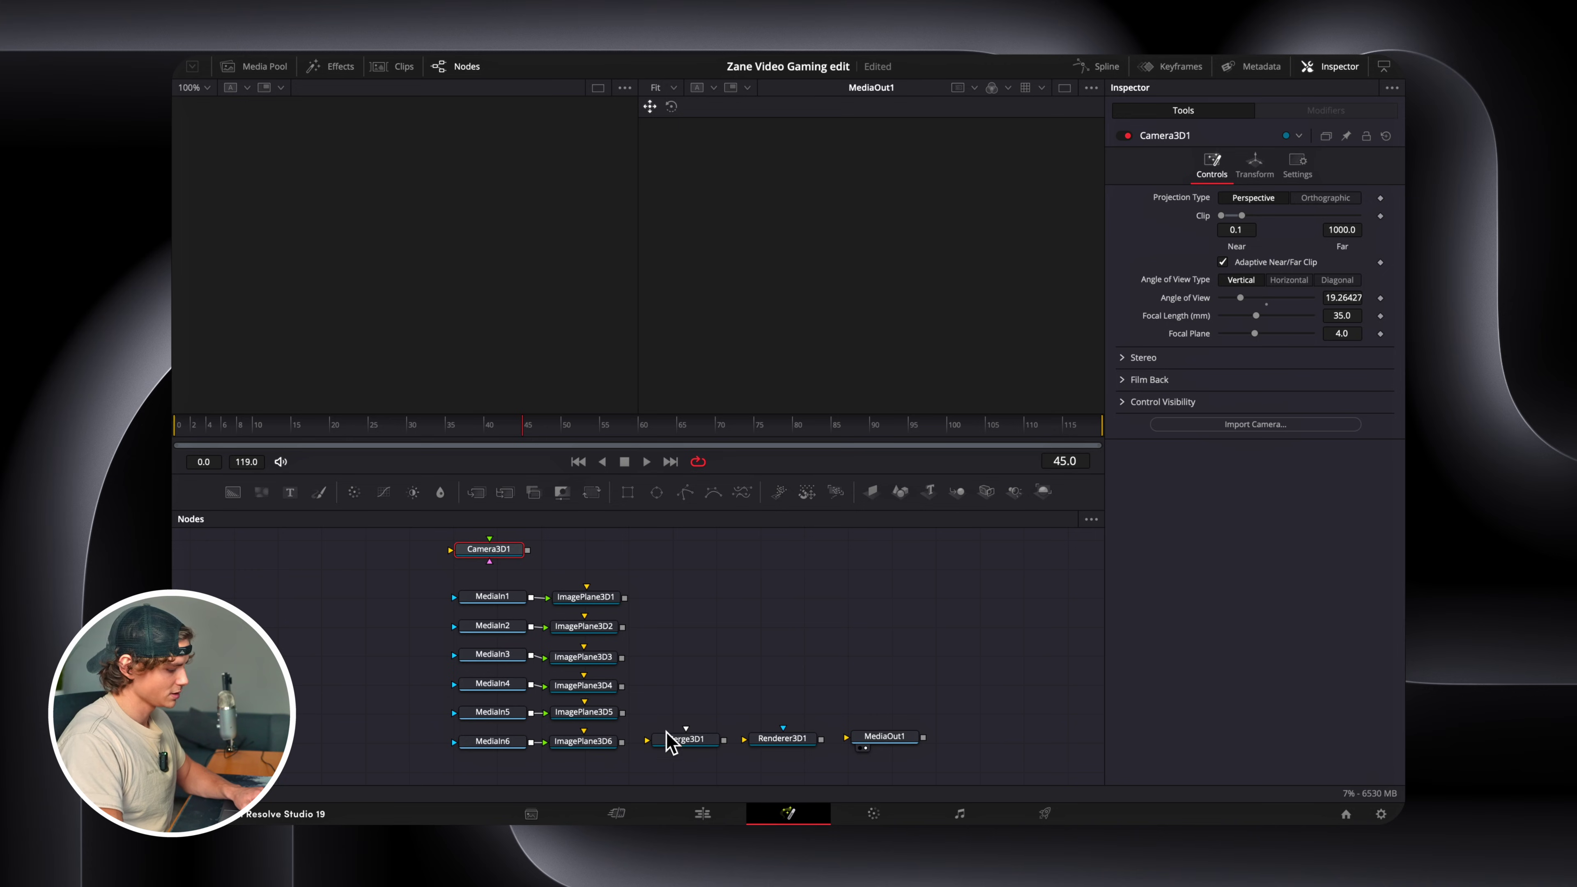
# Feed all six image planes into Merge3D1 and link Camera3D1 to every plane.
pyautogui.moveTo(621, 600); pyautogui.dragTo(715, 739)
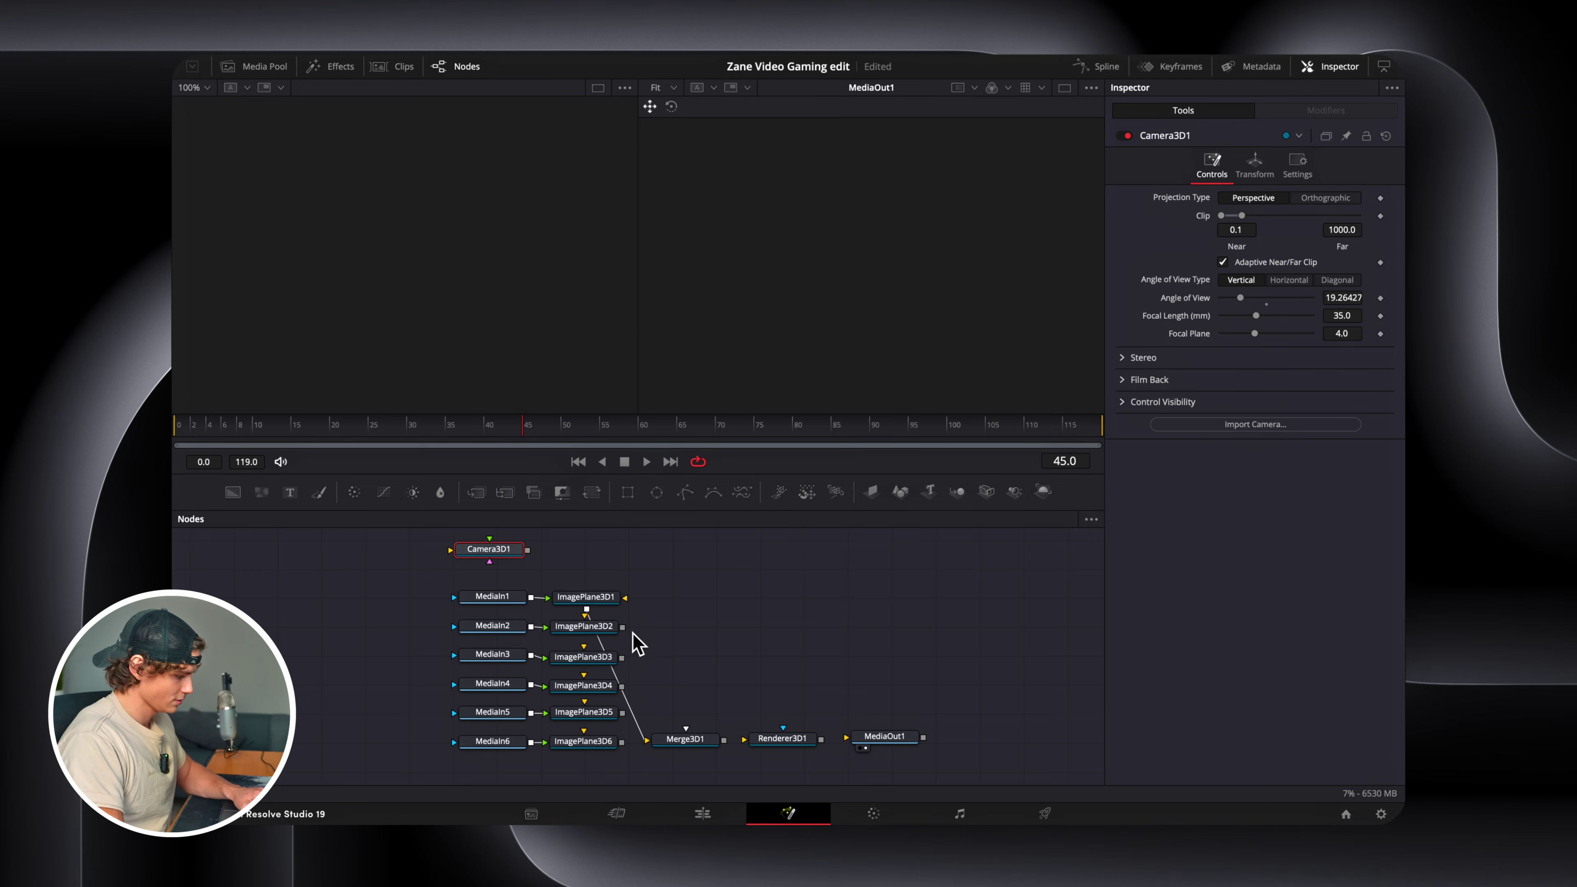
pyautogui.moveTo(622, 627); pyautogui.dragTo(668, 742)
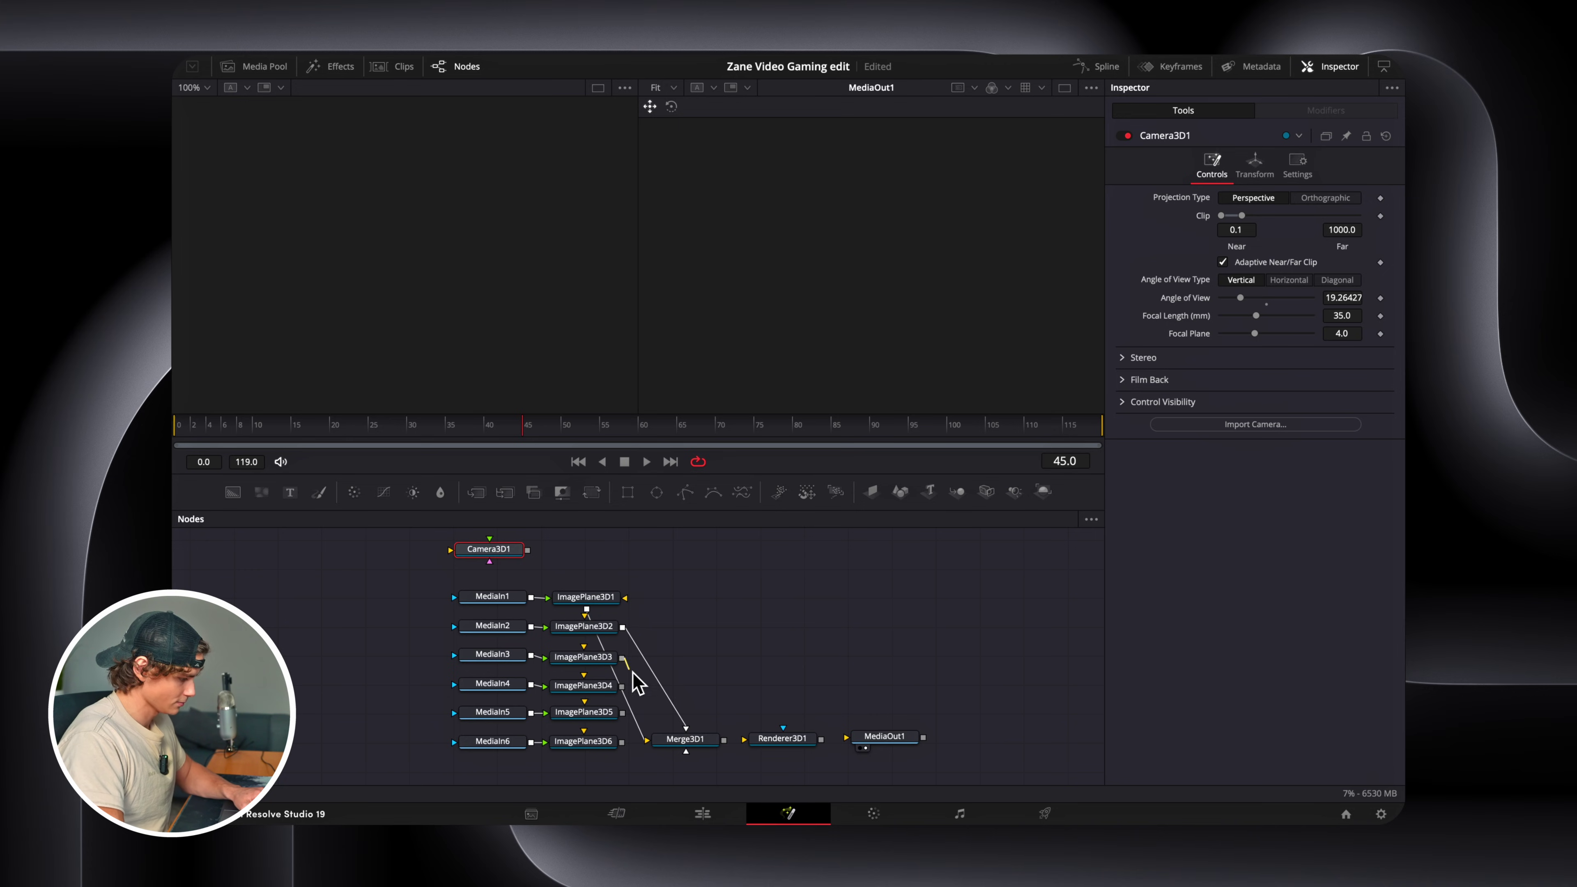
pyautogui.moveTo(621, 657); pyautogui.dragTo(872, 744)
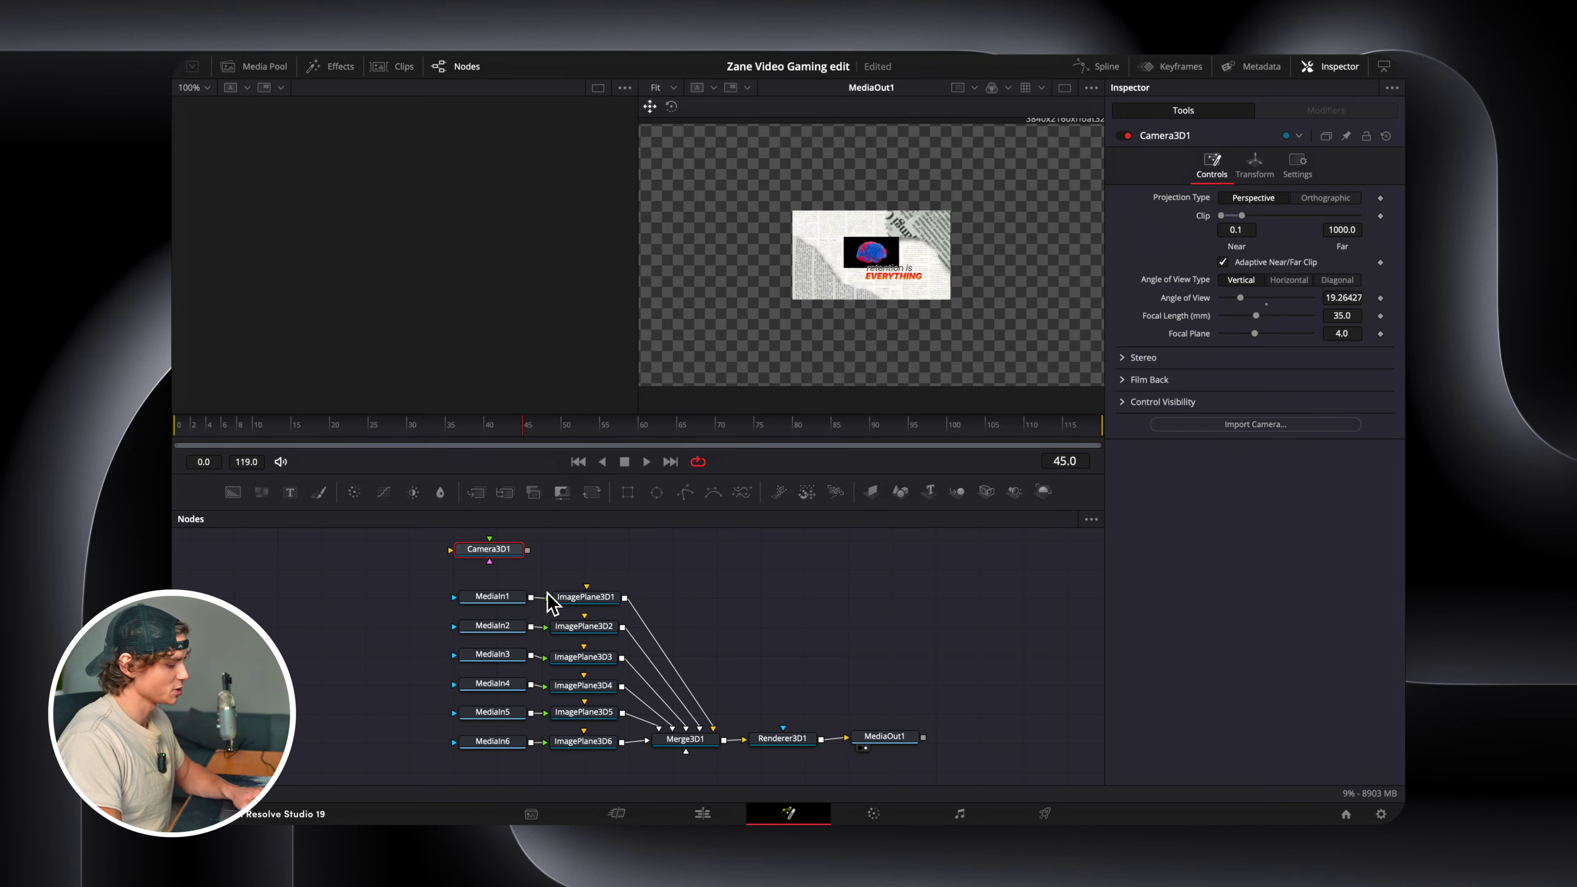
pyautogui.moveTo(528, 550); pyautogui.dragTo(584, 676)
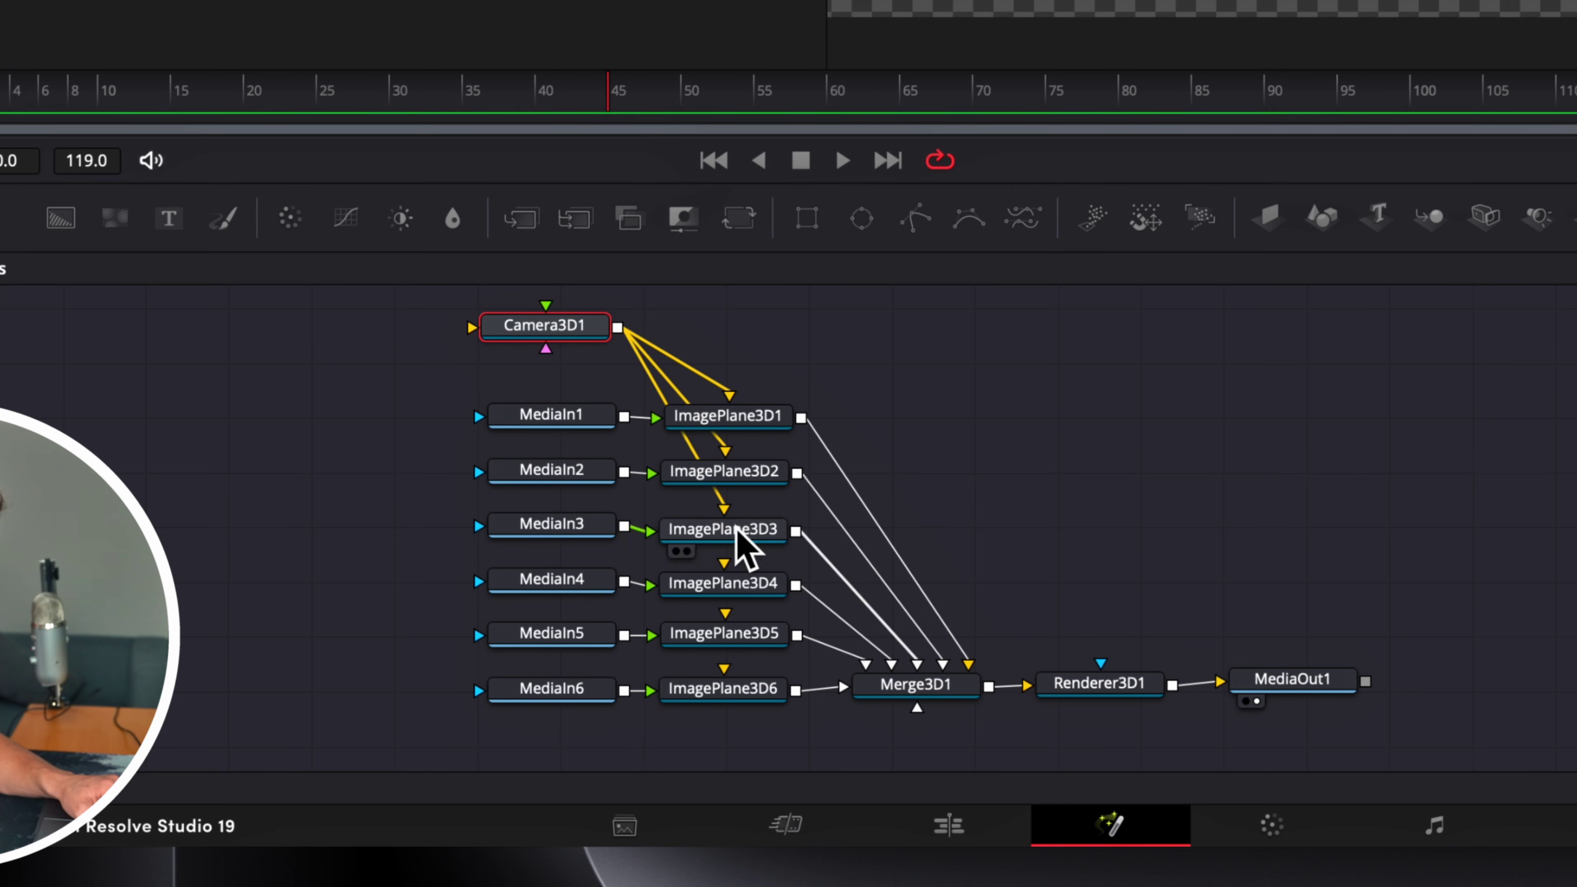
pyautogui.moveTo(618, 328); pyautogui.dragTo(726, 613)
pyautogui.moveTo(618, 327); pyautogui.dragTo(742, 687)
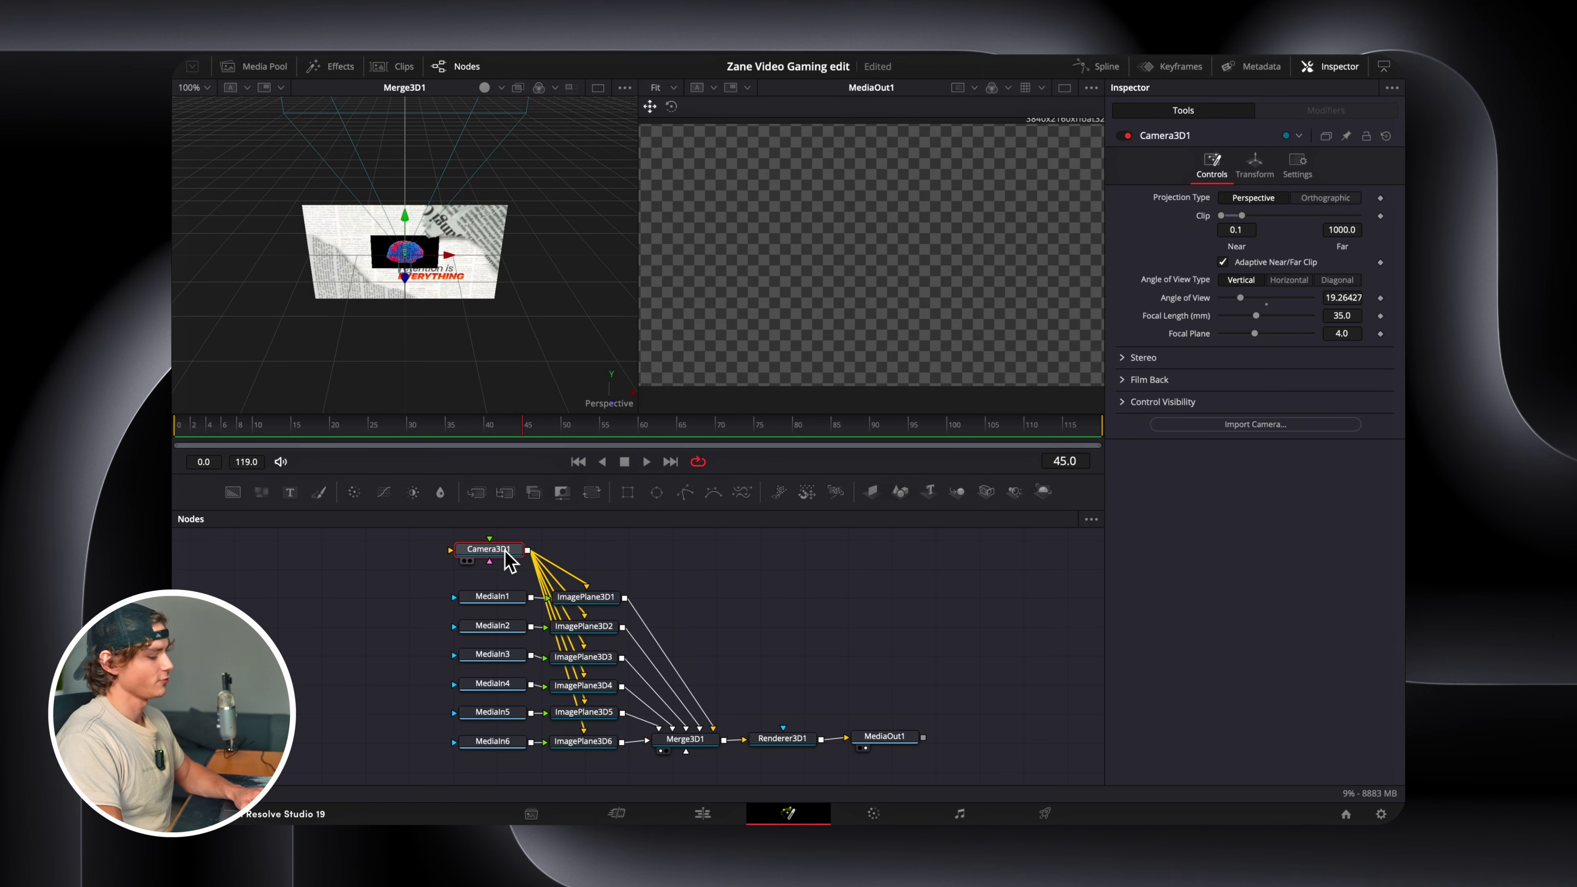
# Pull Camera3D1 back until MediaOut1 frames the newspaper, brain and title, then shift MediaIn4 left.
pyautogui.moveTo(411, 292); pyautogui.dragTo(451, 363)
pyautogui.scroll(-3, 405, 381)
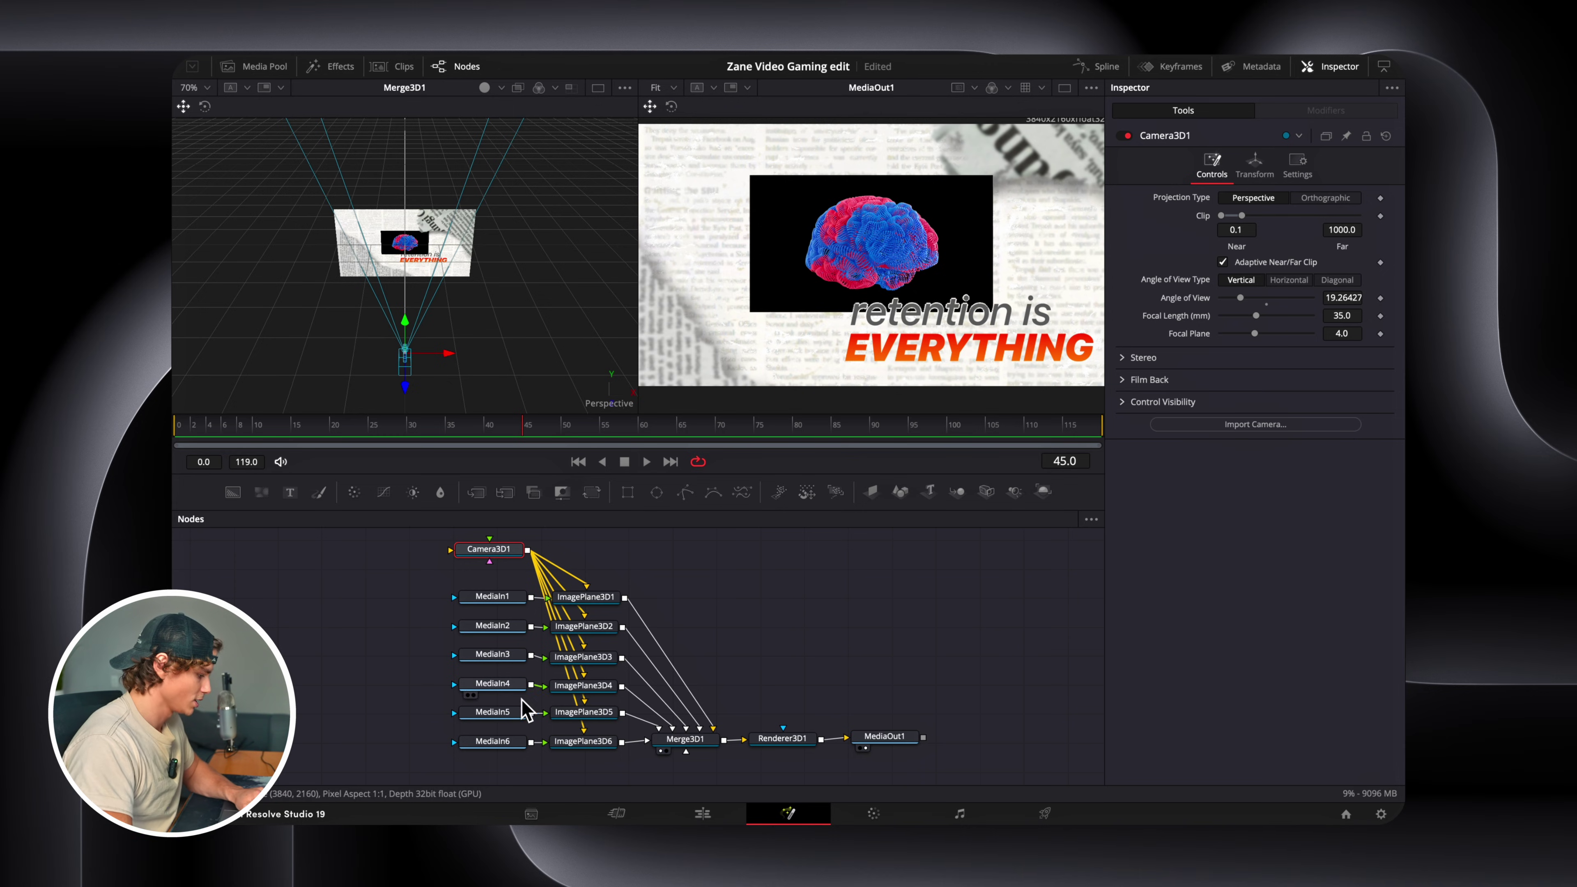
pyautogui.moveTo(478, 685); pyautogui.dragTo(354, 687)
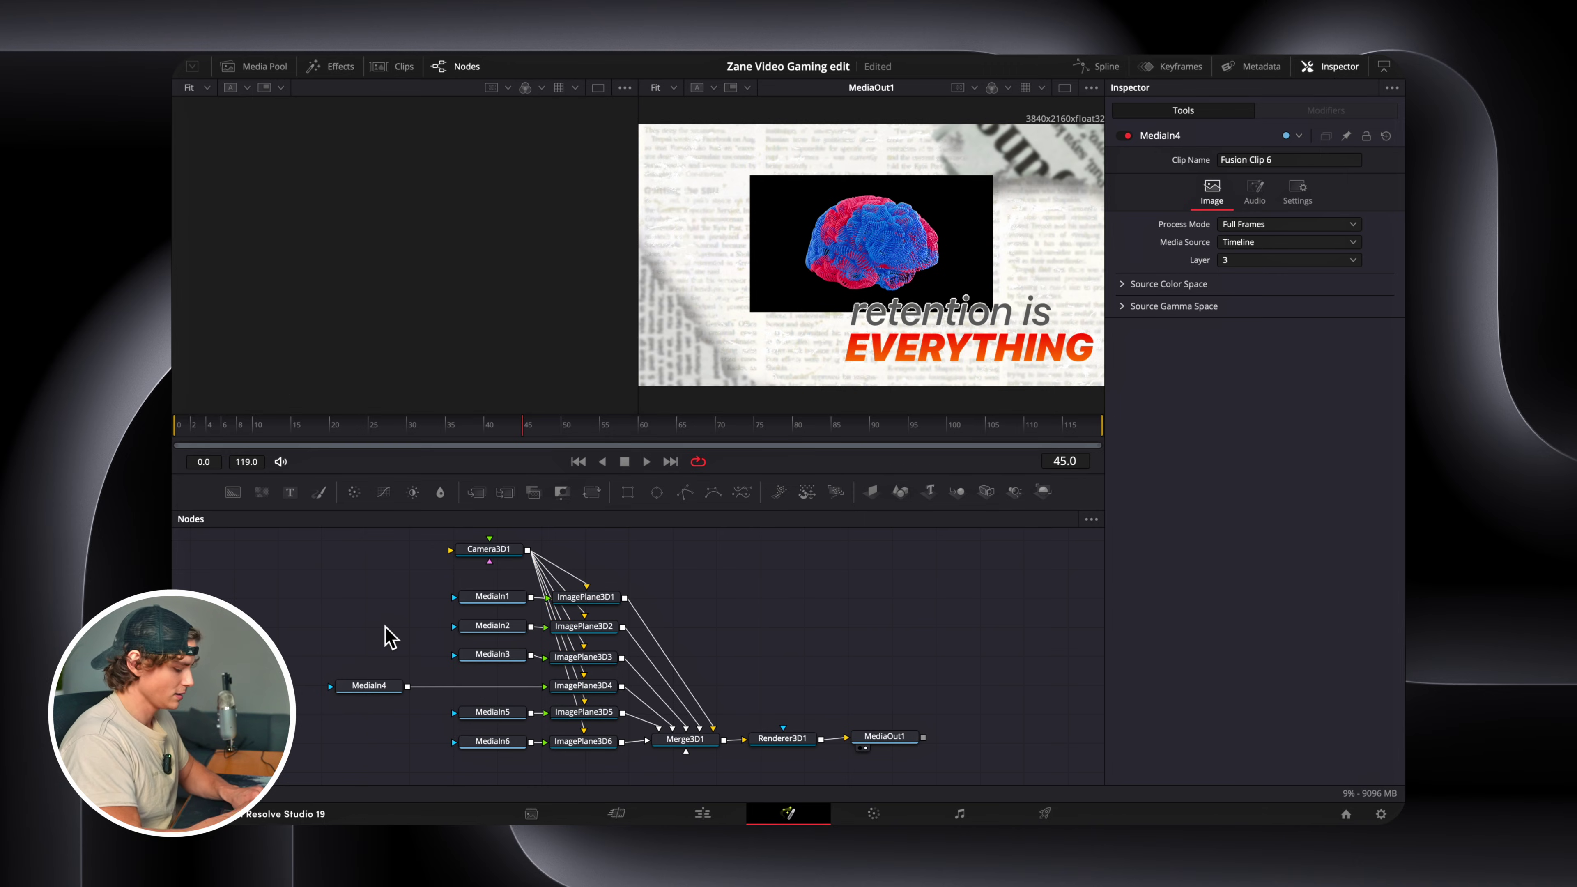
# Insert a Luma Keyer after MediaIn4 to key out the brain clip's black background.
pyautogui.hotkey('shift', 'space')
pyautogui.write('luma')
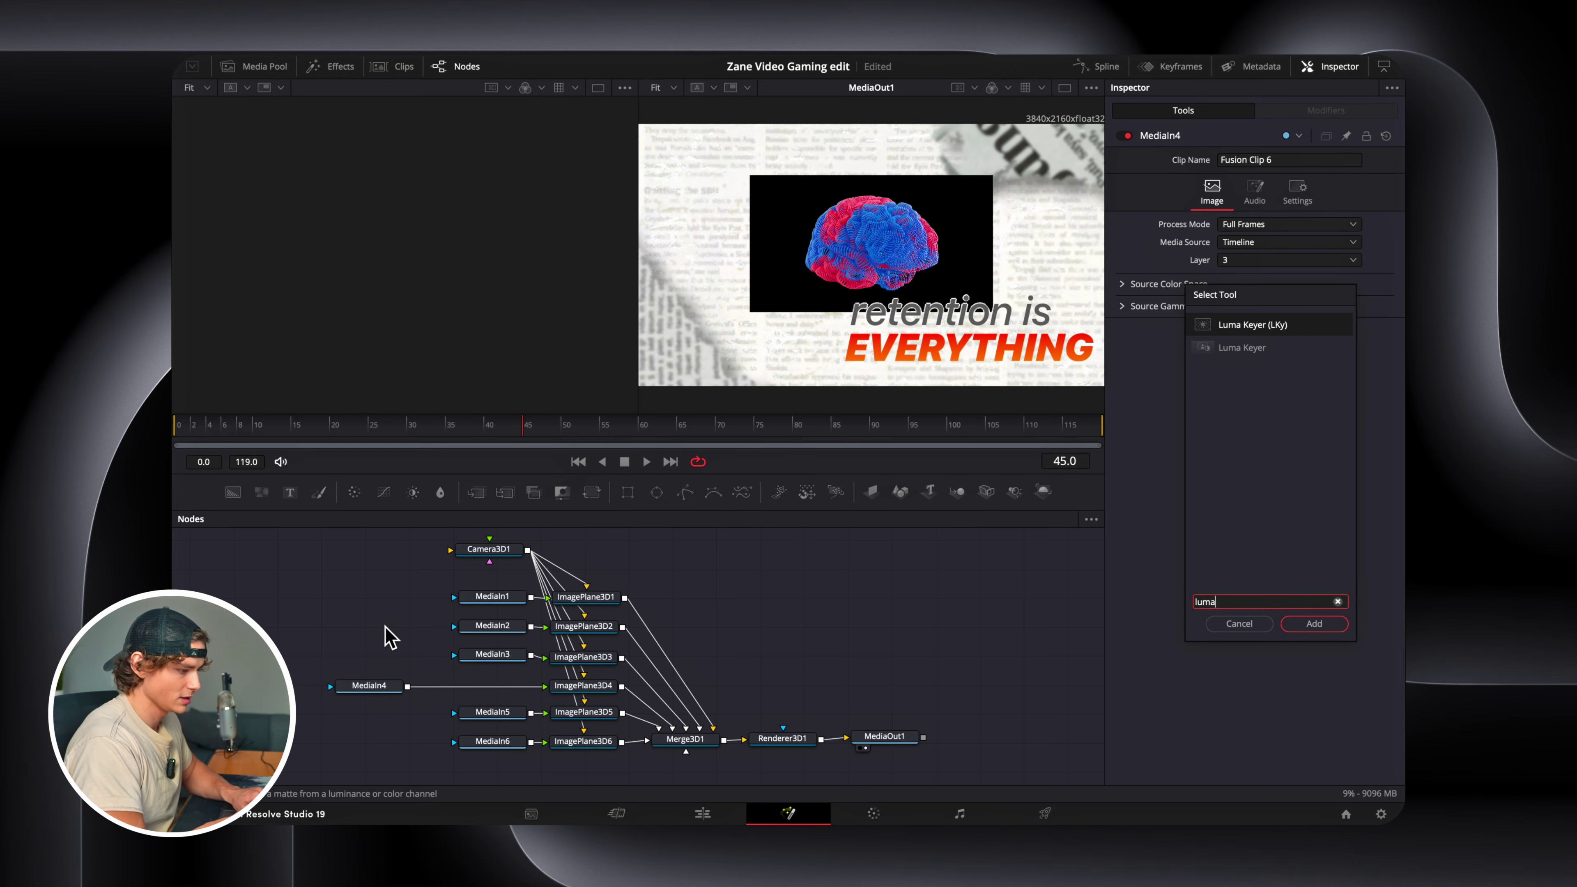
pyautogui.press('Return')
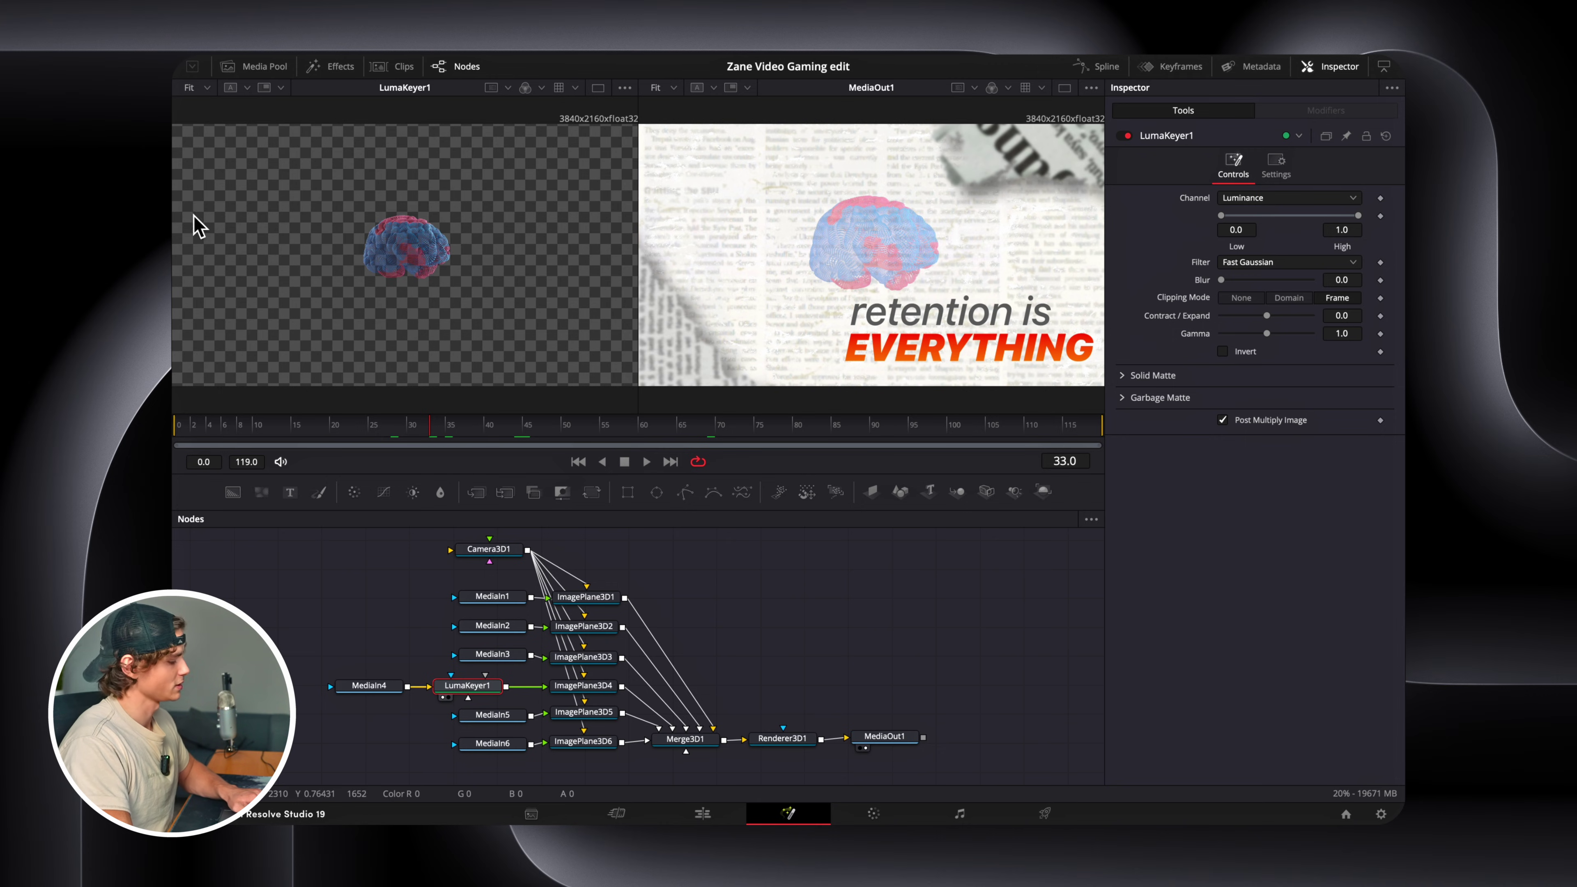
# Set ImagePlane3D4's software blend mode to Difference.
pyautogui.click(595, 688)
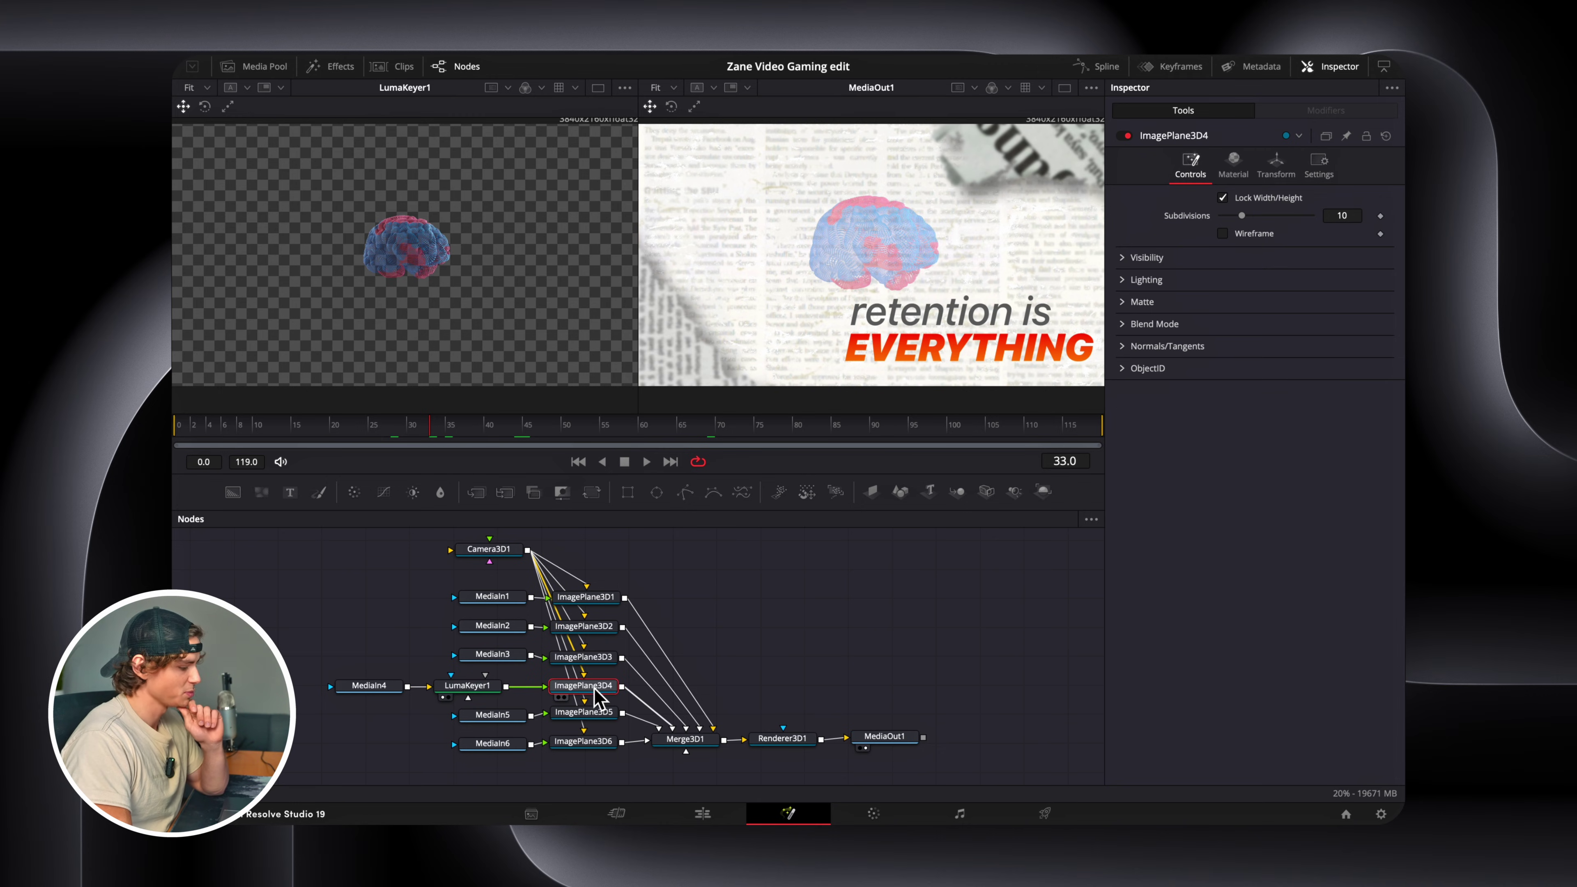
pyautogui.click(1127, 330)
pyautogui.click(1283, 363)
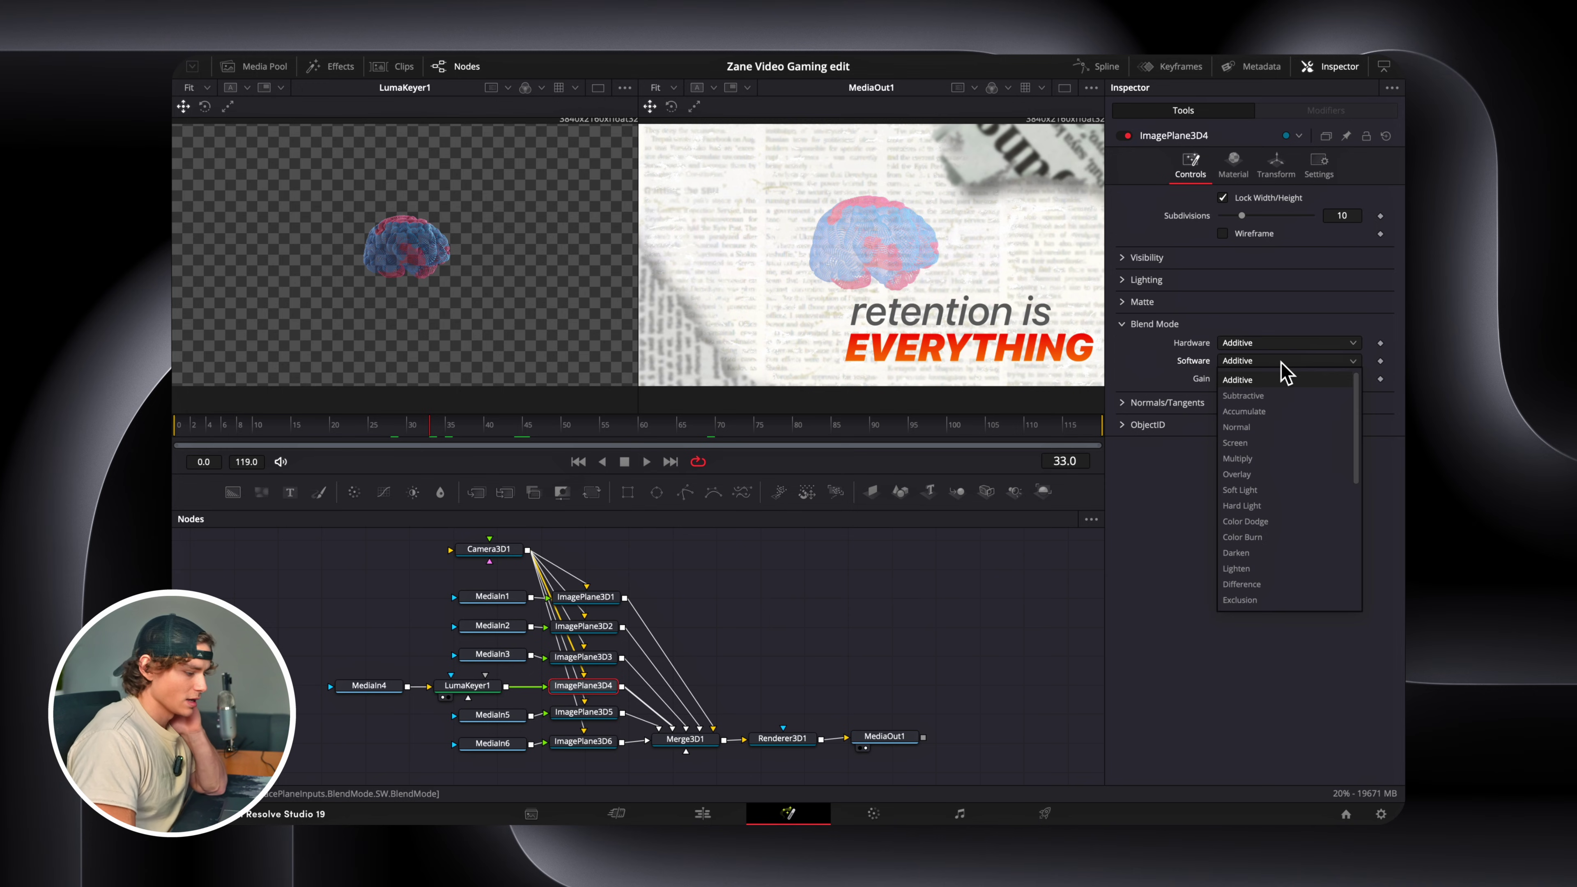
pyautogui.click(1259, 585)
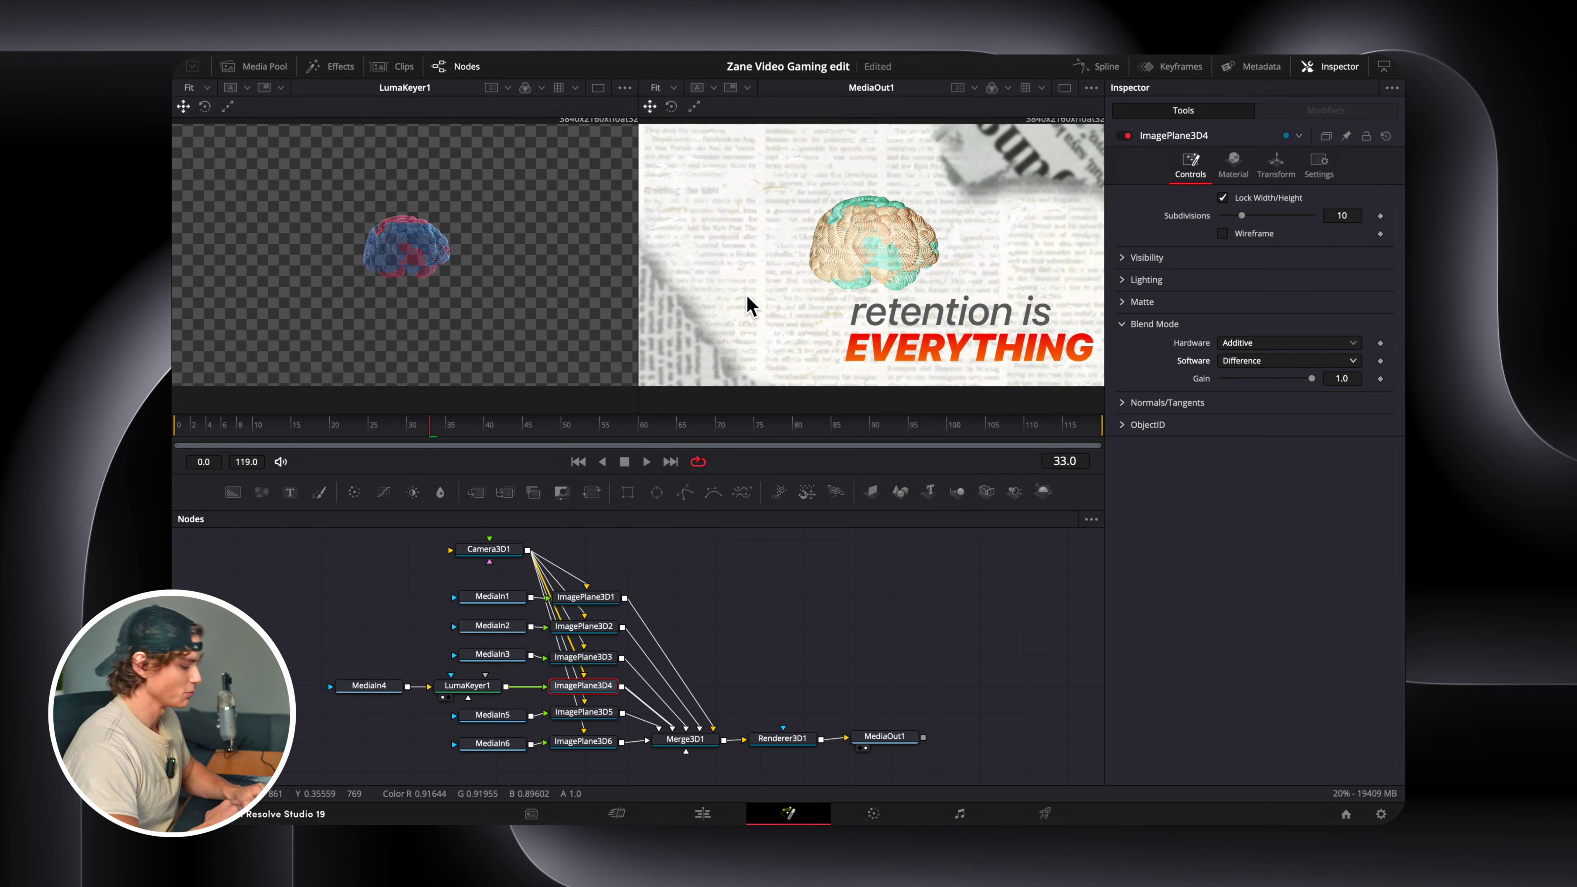
# Show Merge3D1 in the left viewer and scale up ImagePlane3D1.
pyautogui.click(685, 739)
pyautogui.press('1')
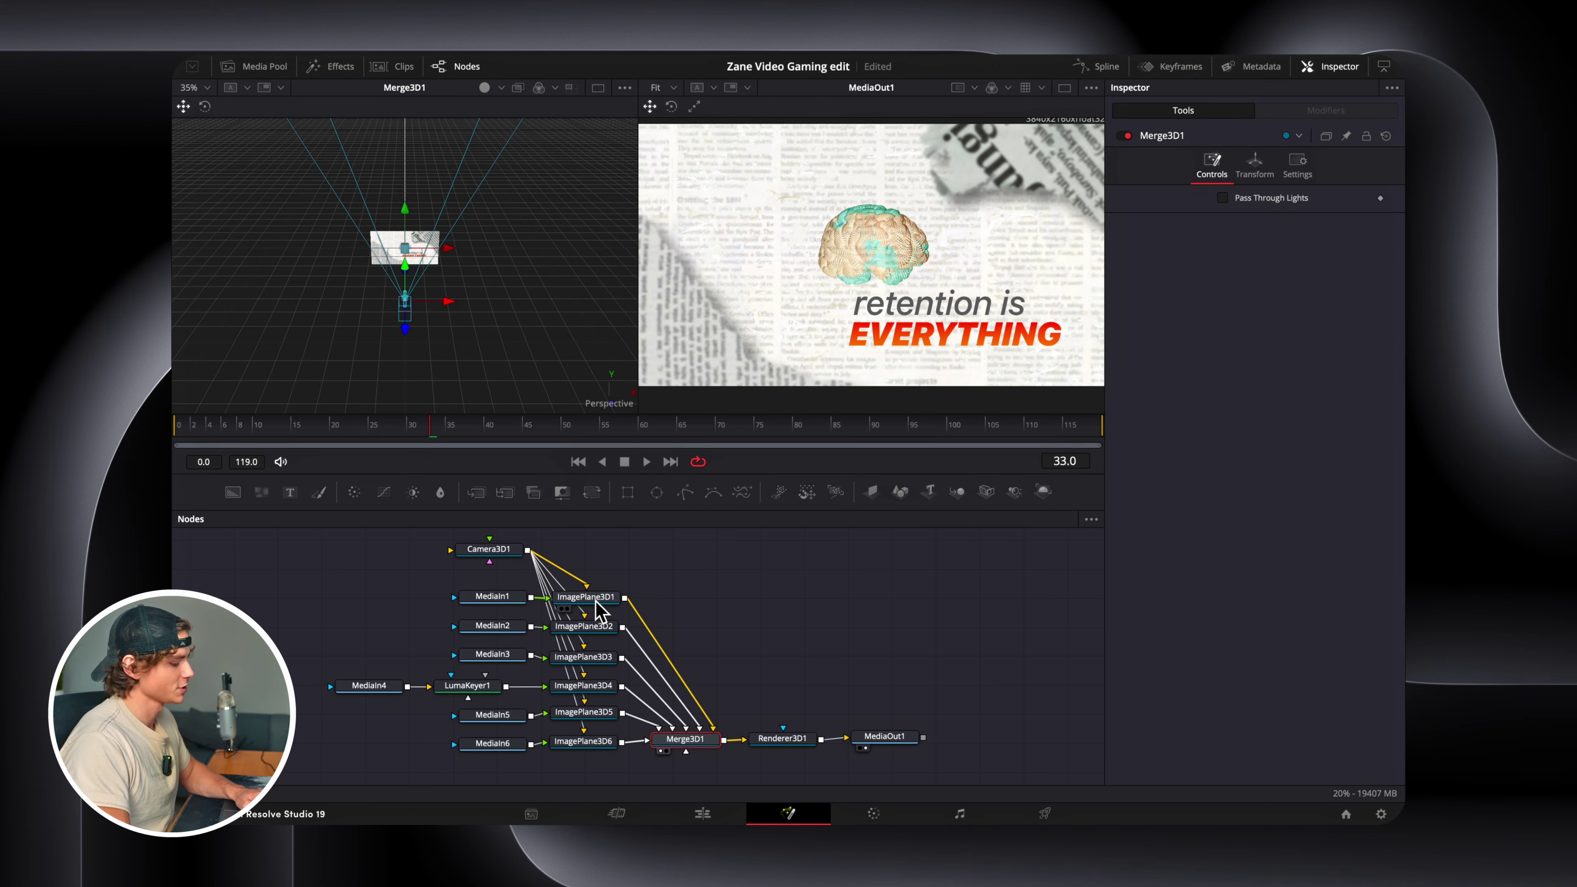
pyautogui.click(586, 597)
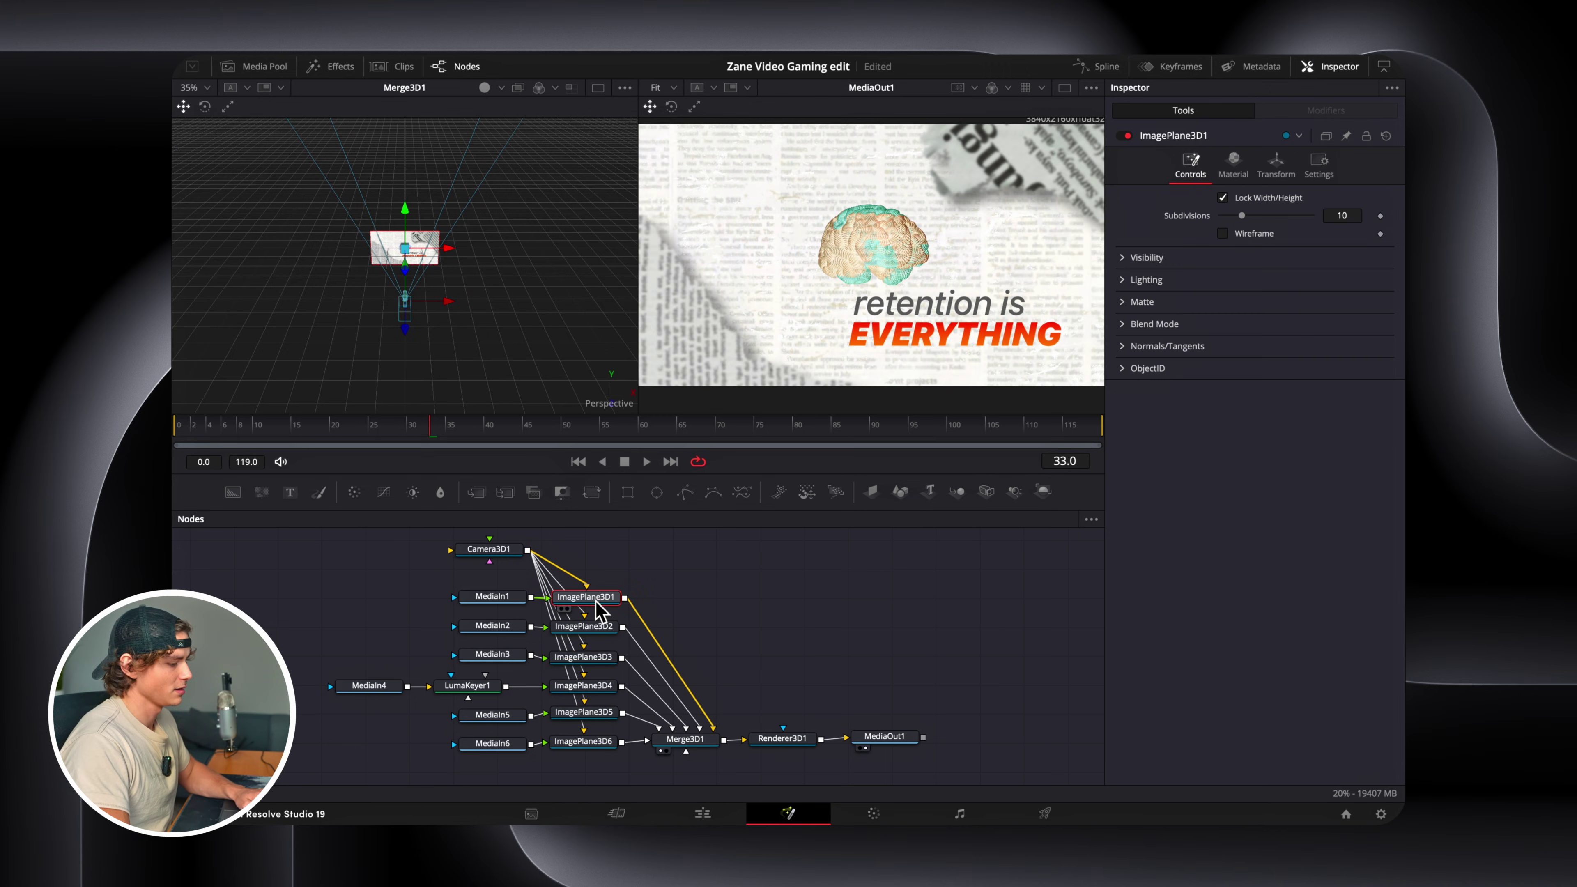
pyautogui.click(1283, 173)
pyautogui.moveTo(1239, 429); pyautogui.dragTo(1264, 431)
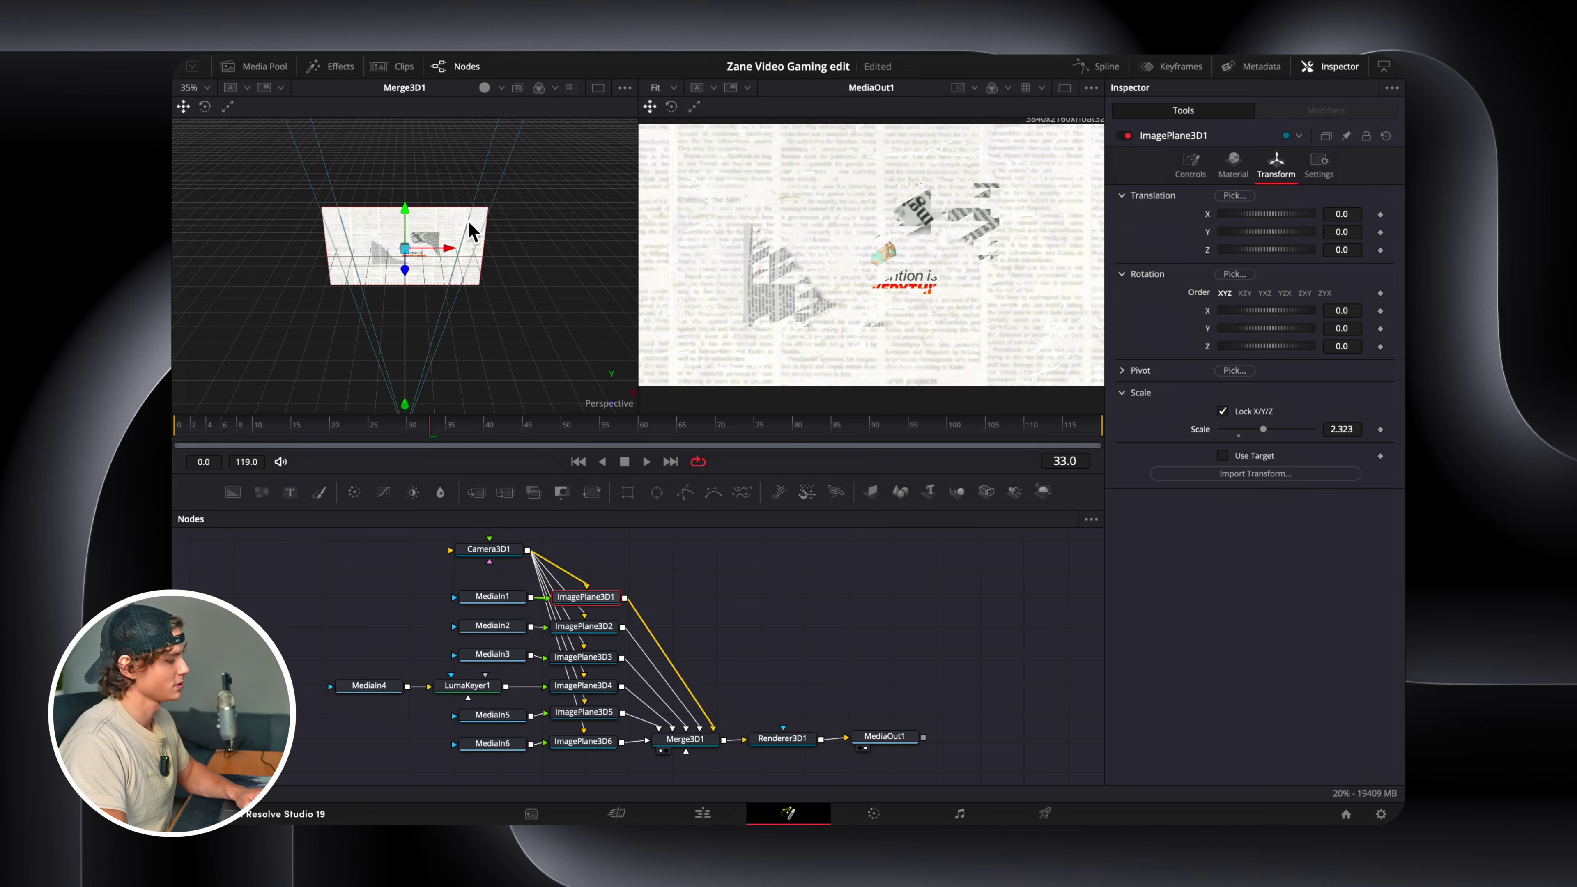
# Enlarge ImagePlane3D2 and move the camera further back from the planes.
pyautogui.click(600, 628)
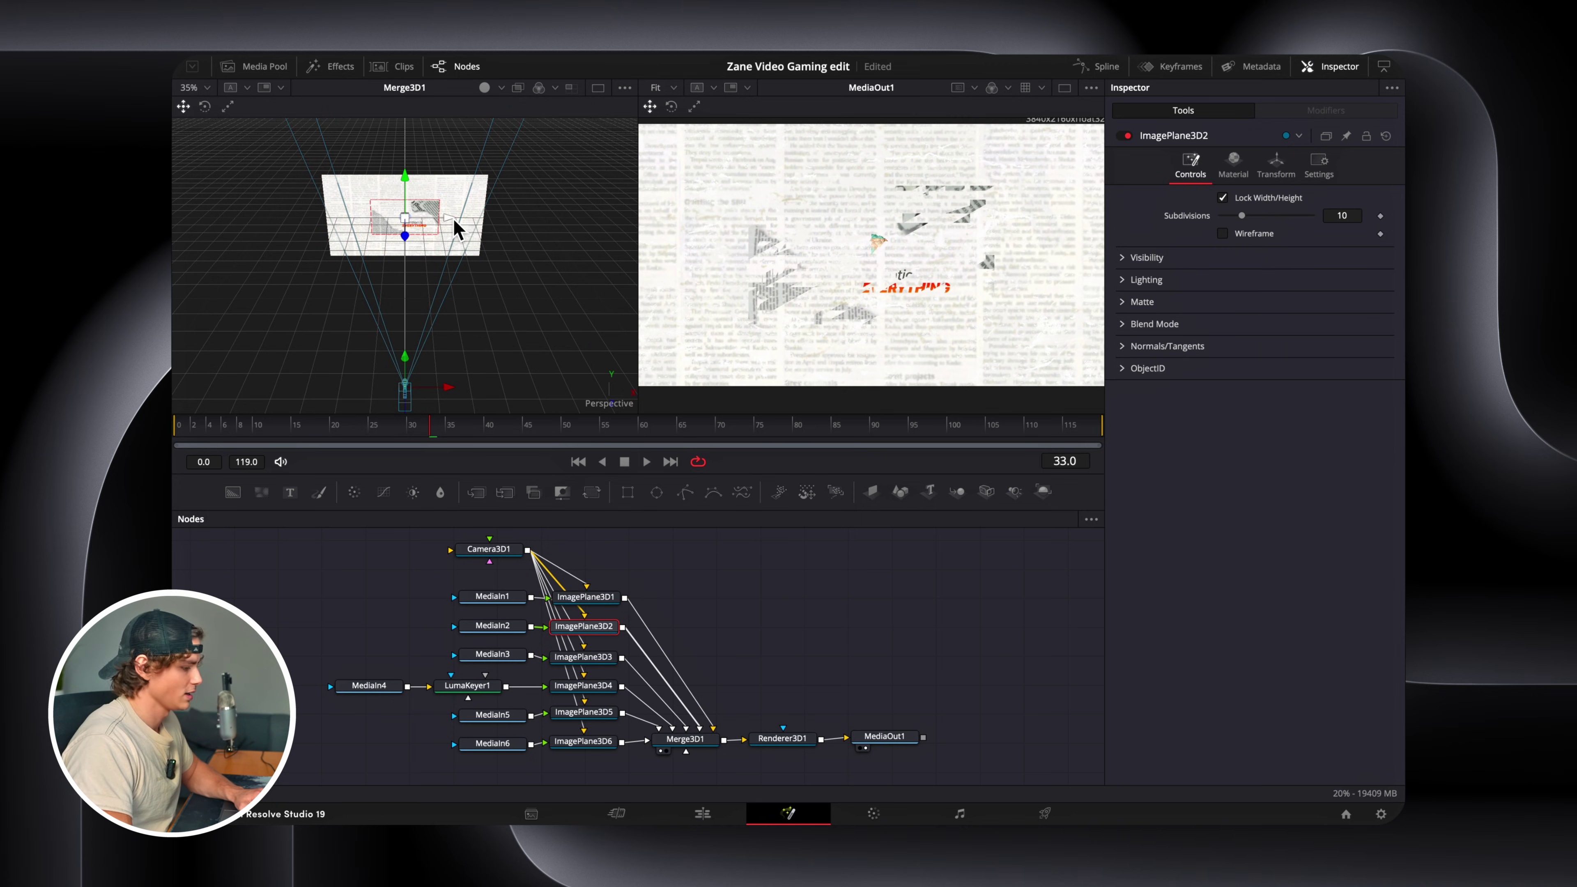
pyautogui.click(1276, 168)
pyautogui.moveTo(1245, 430); pyautogui.dragTo(1267, 430)
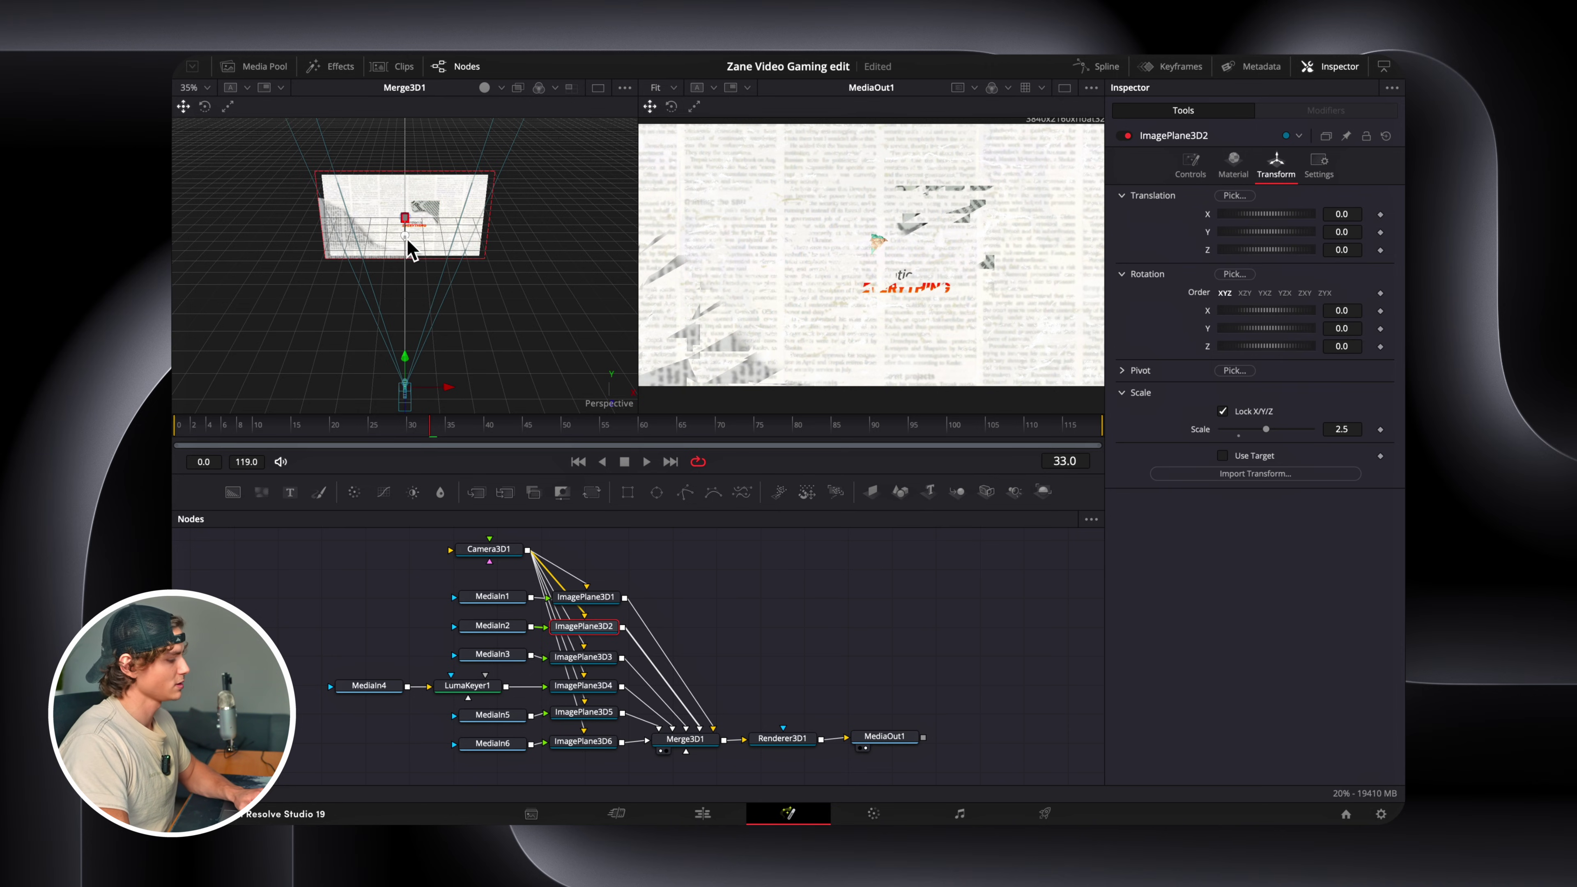
pyautogui.click(414, 271)
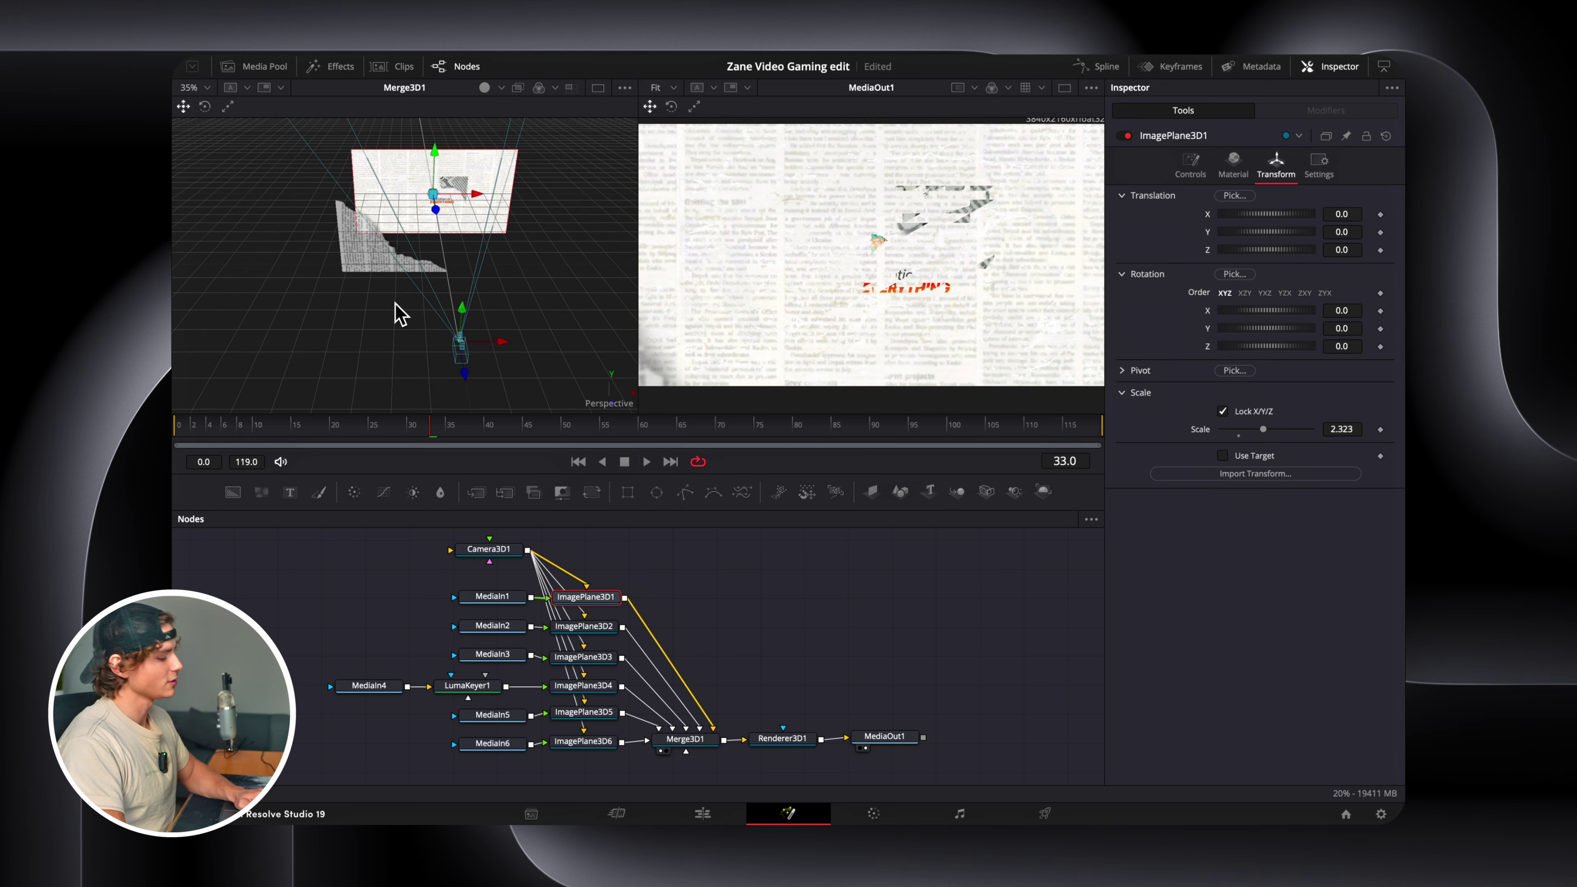
pyautogui.moveTo(470, 388)
pyautogui.mouseDown()
pyautogui.moveTo(461, 473)
pyautogui.moveTo(457, 407)
pyautogui.mouseUp()
# Scale ImagePlane3D3 up to about 2.048 in its Transform settings.
pyautogui.click(506, 264)
pyautogui.click(589, 662)
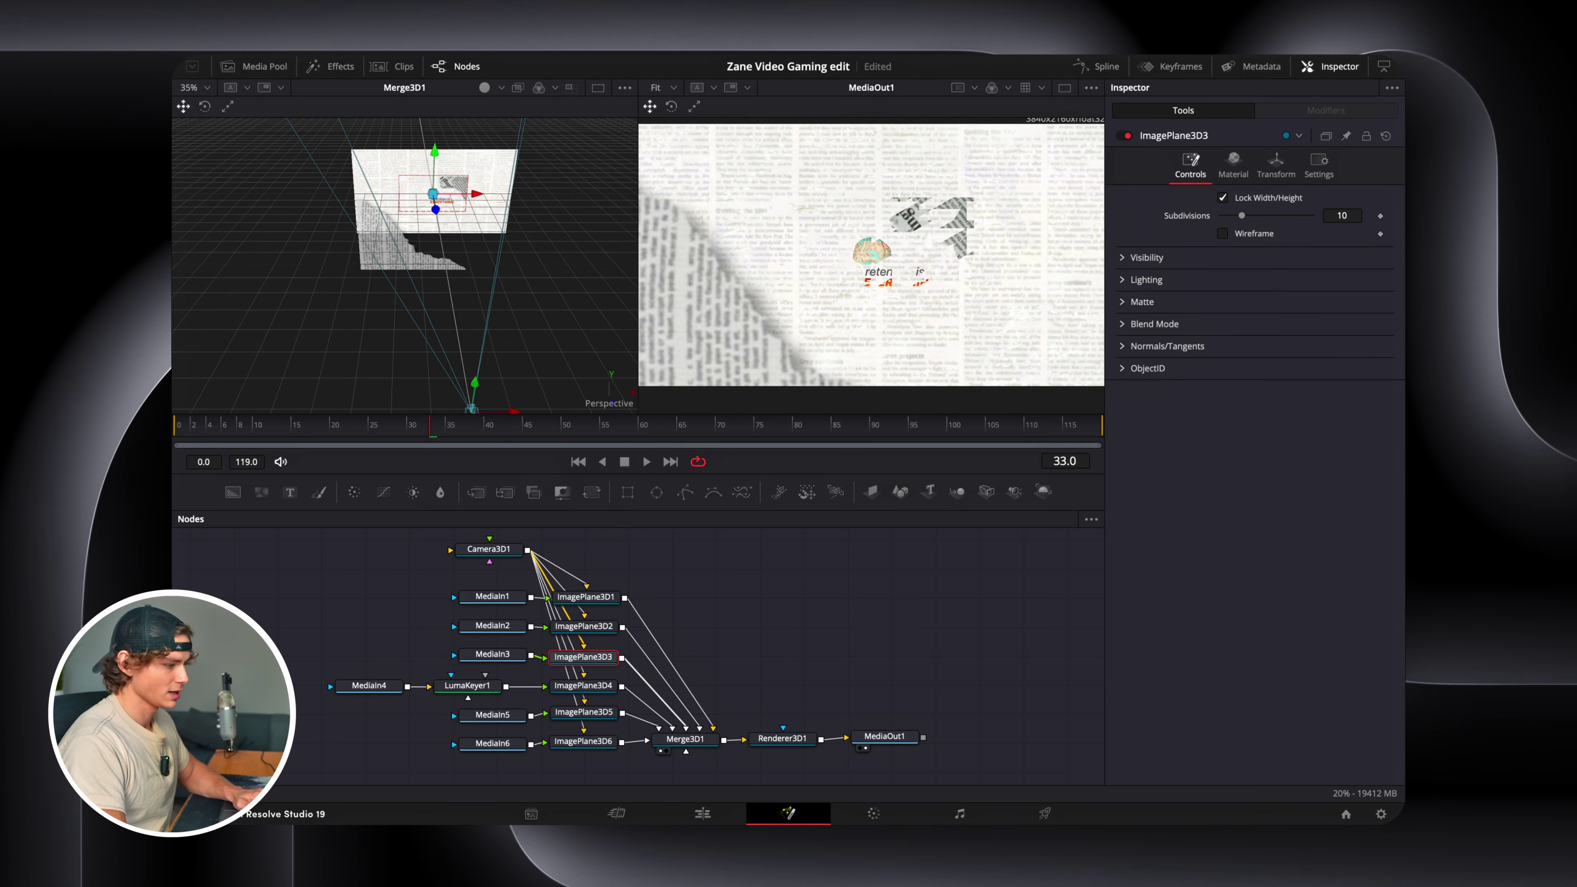
pyautogui.click(1276, 166)
pyautogui.moveTo(1241, 429); pyautogui.dragTo(1258, 429)
# Push ImagePlane3D3 forward, lower the brain and title planes into the shot, and bring the camera closer.
pyautogui.moveTo(435, 209); pyautogui.dragTo(478, 292)
pyautogui.scroll(-2, 478, 292)
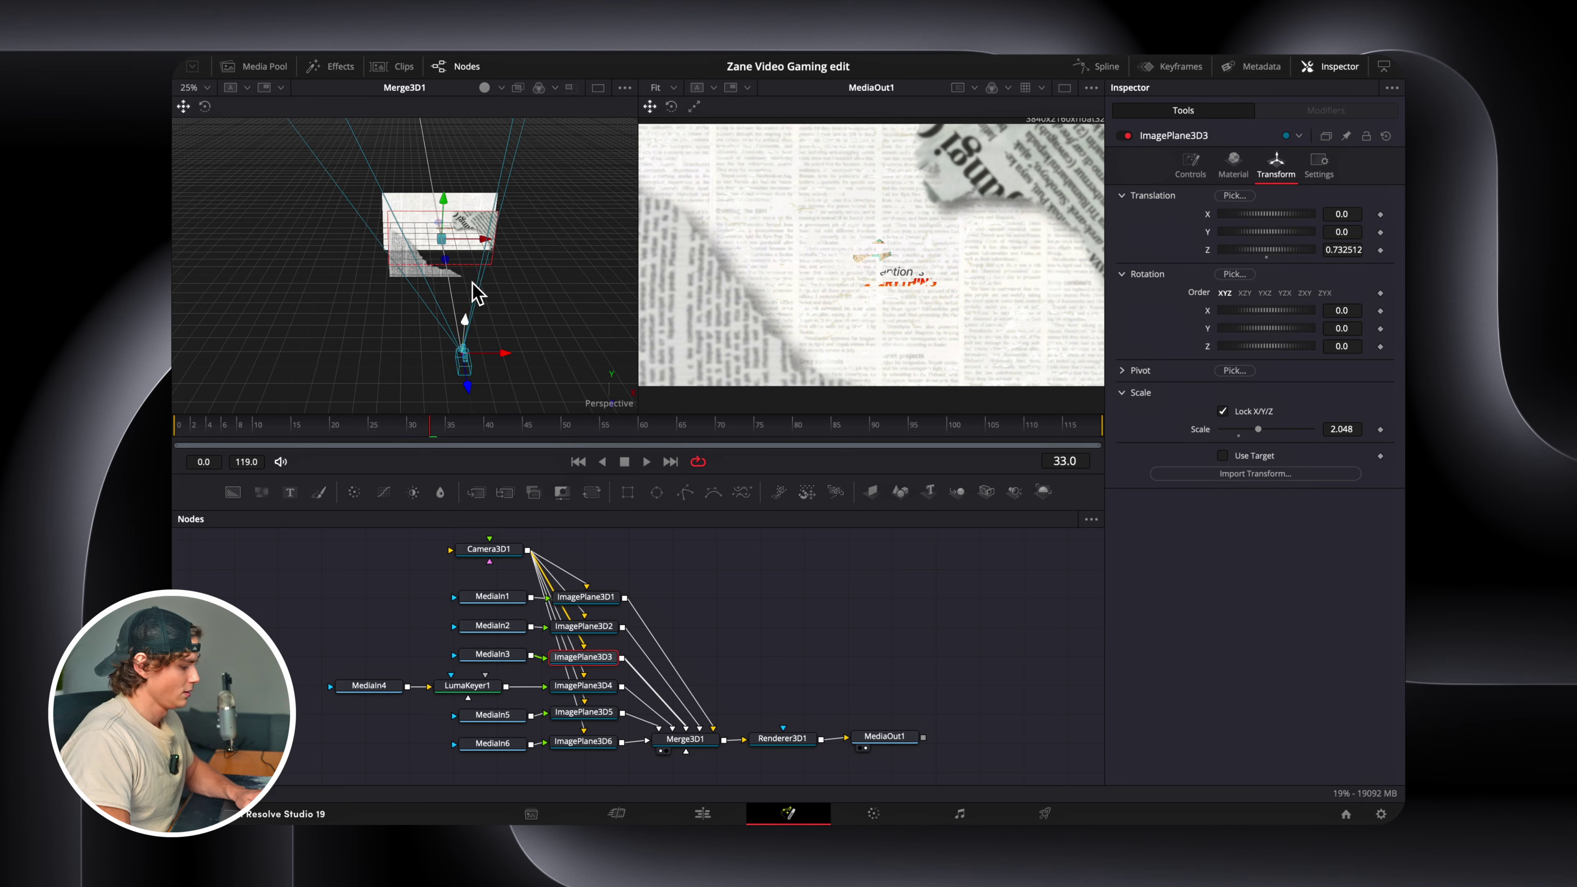
pyautogui.click(598, 689)
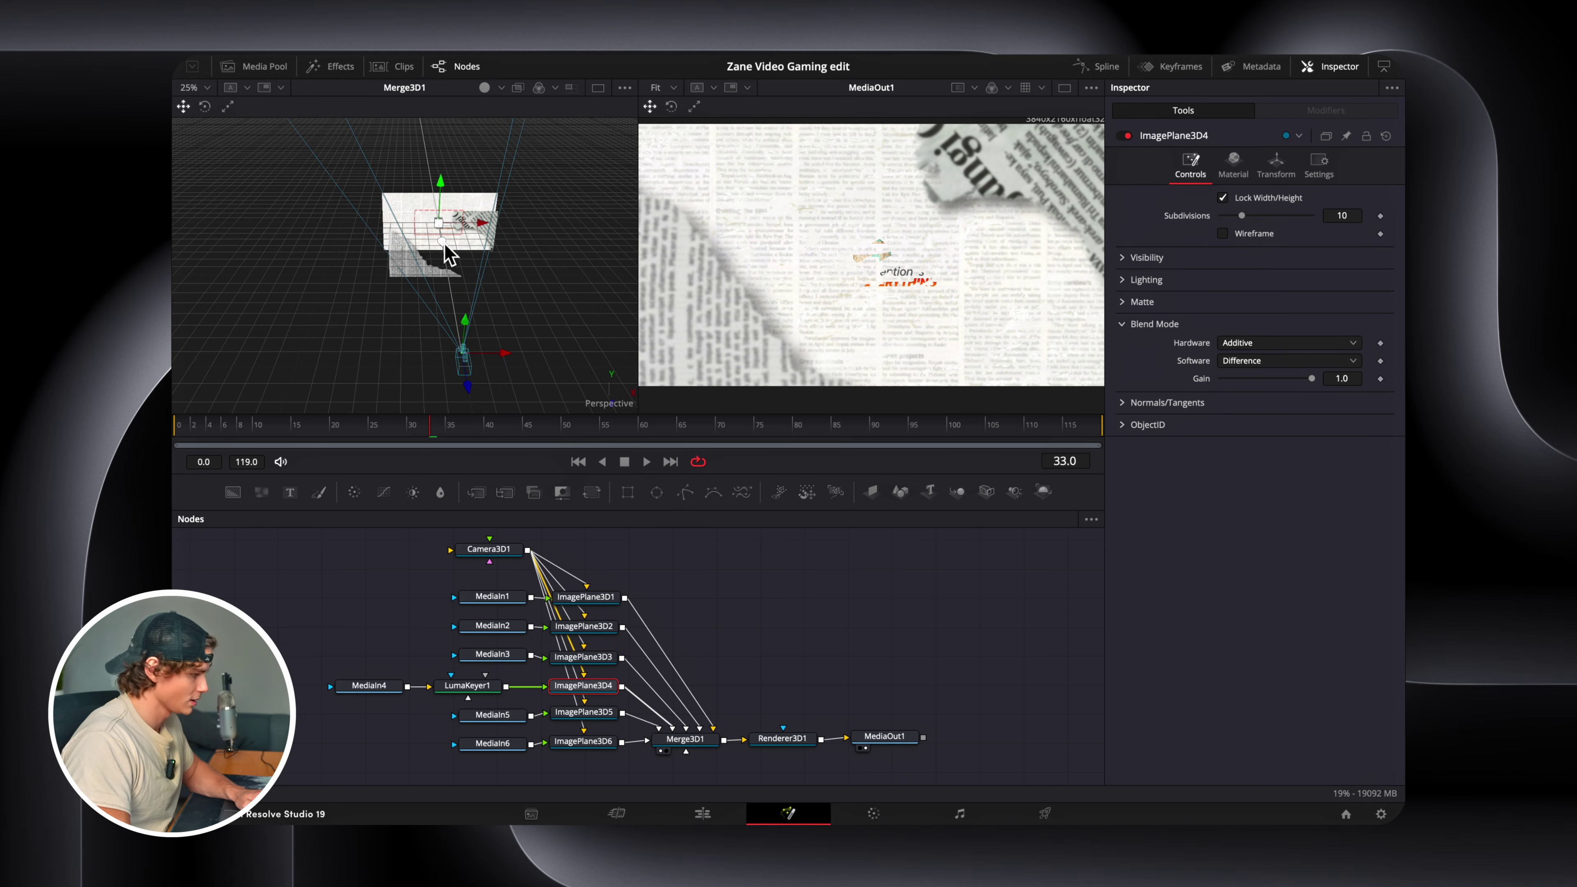
pyautogui.moveTo(448, 253); pyautogui.dragTo(454, 281)
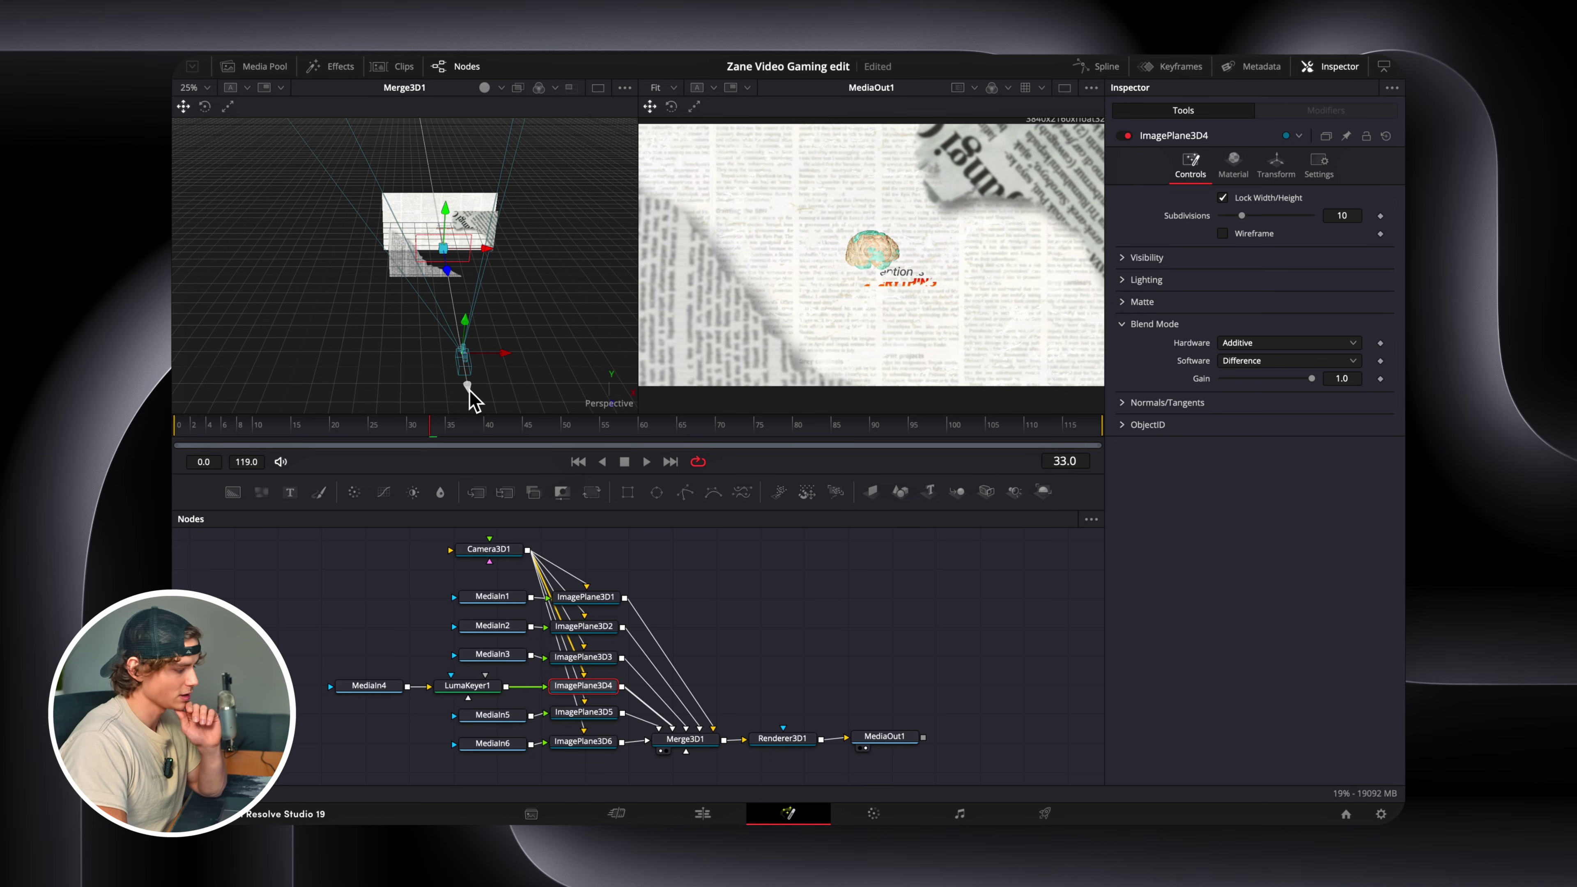
pyautogui.moveTo(469, 390)
pyautogui.mouseDown()
pyautogui.moveTo(446, 347)
pyautogui.moveTo(456, 407)
pyautogui.mouseUp()
pyautogui.click(589, 715)
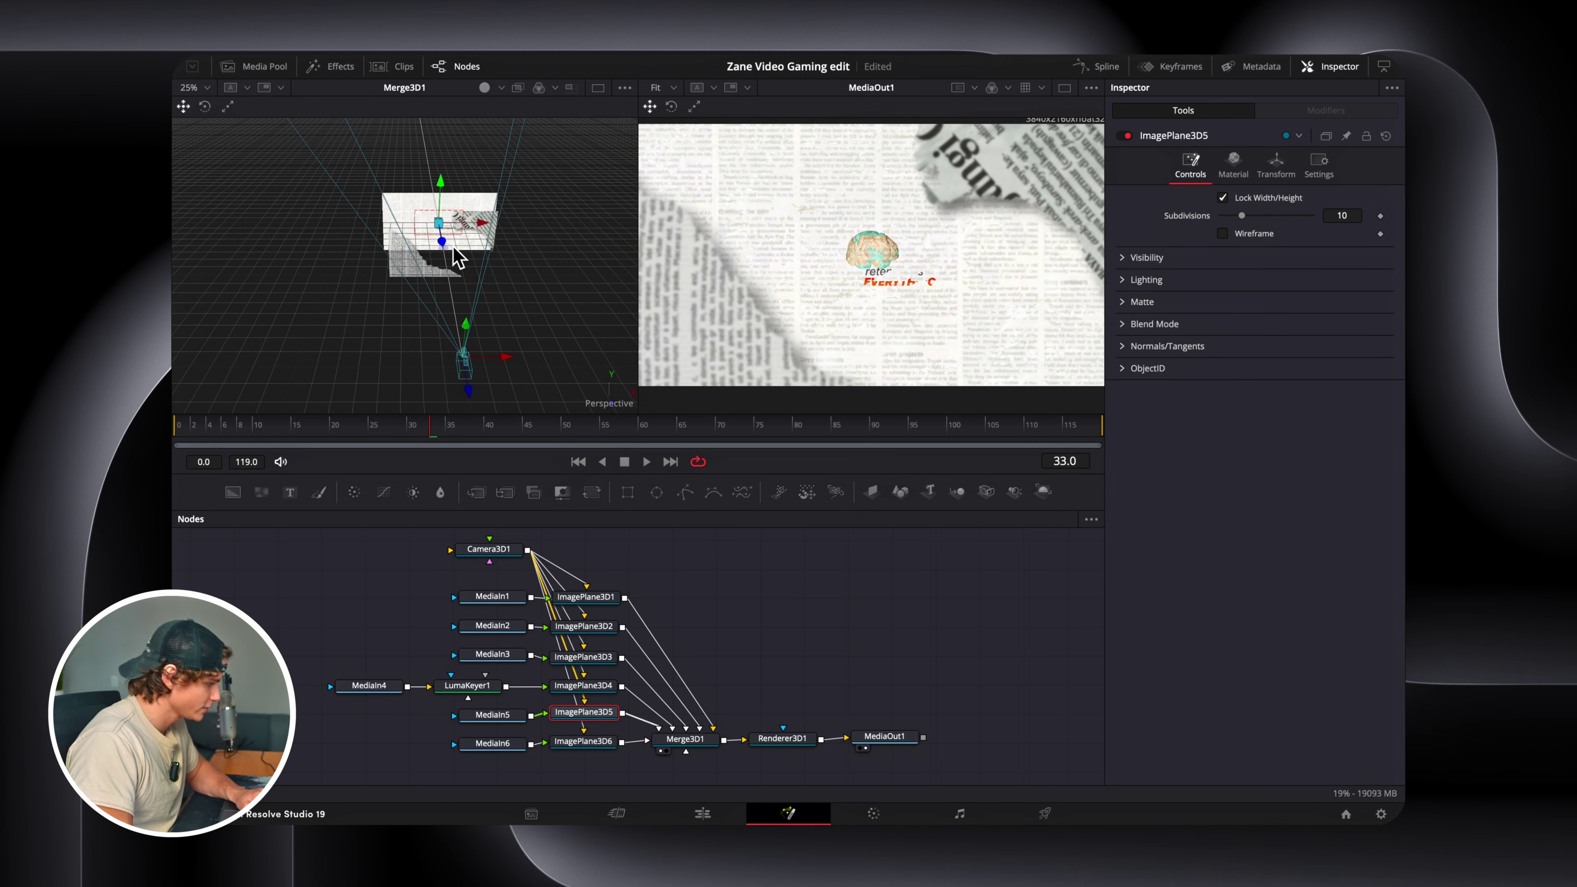
pyautogui.moveTo(442, 244); pyautogui.dragTo(445, 270)
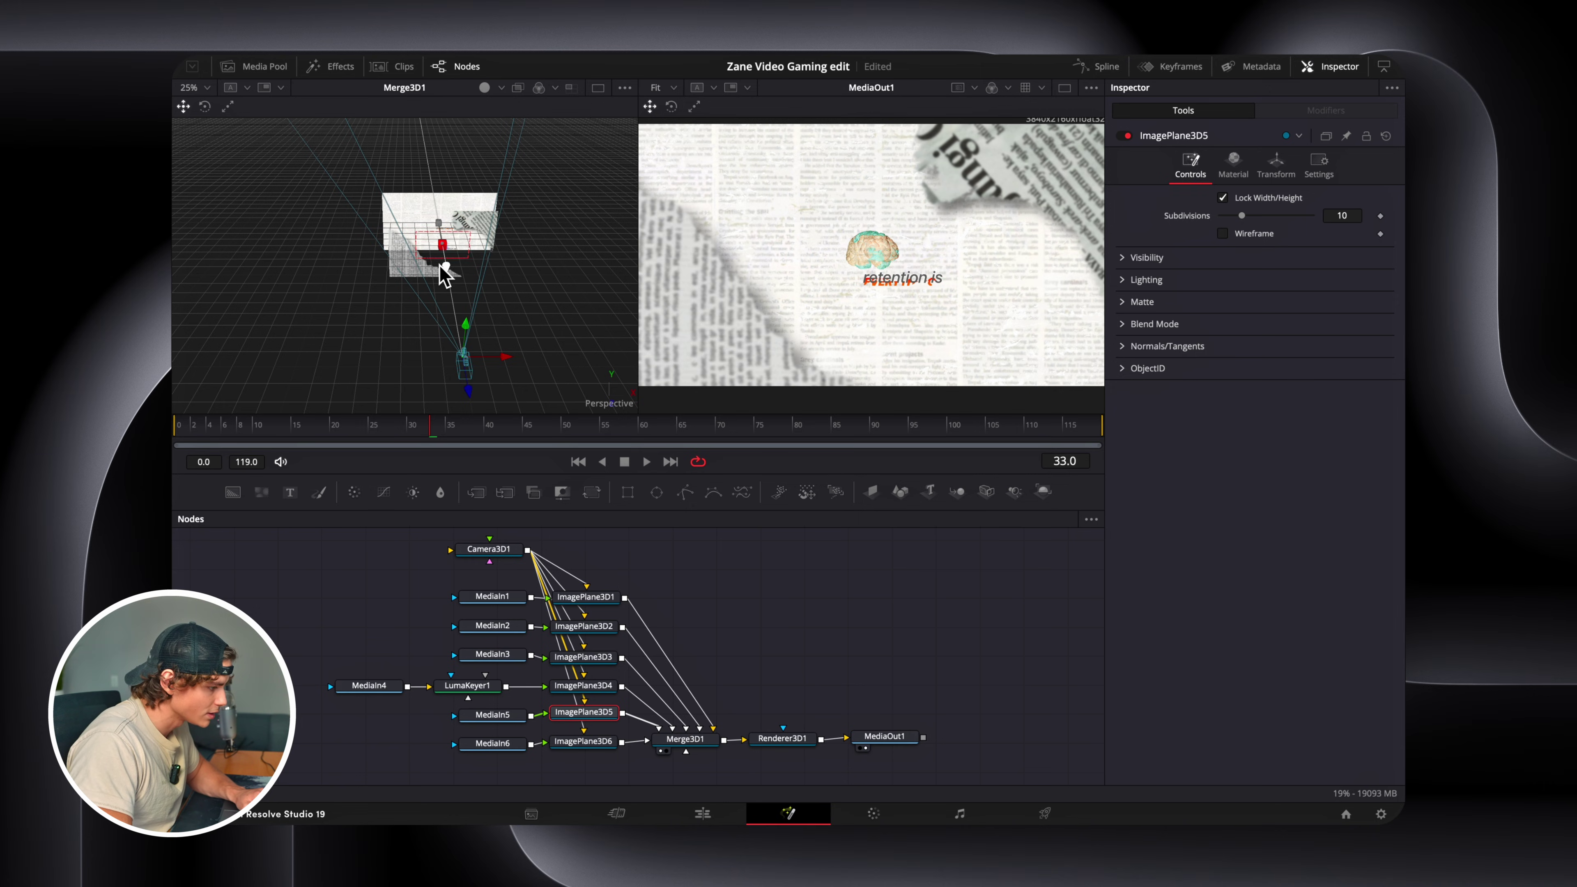
# Select ImagePlane3D6, then show the Camera3D1 settings at frame 0.
pyautogui.click(584, 742)
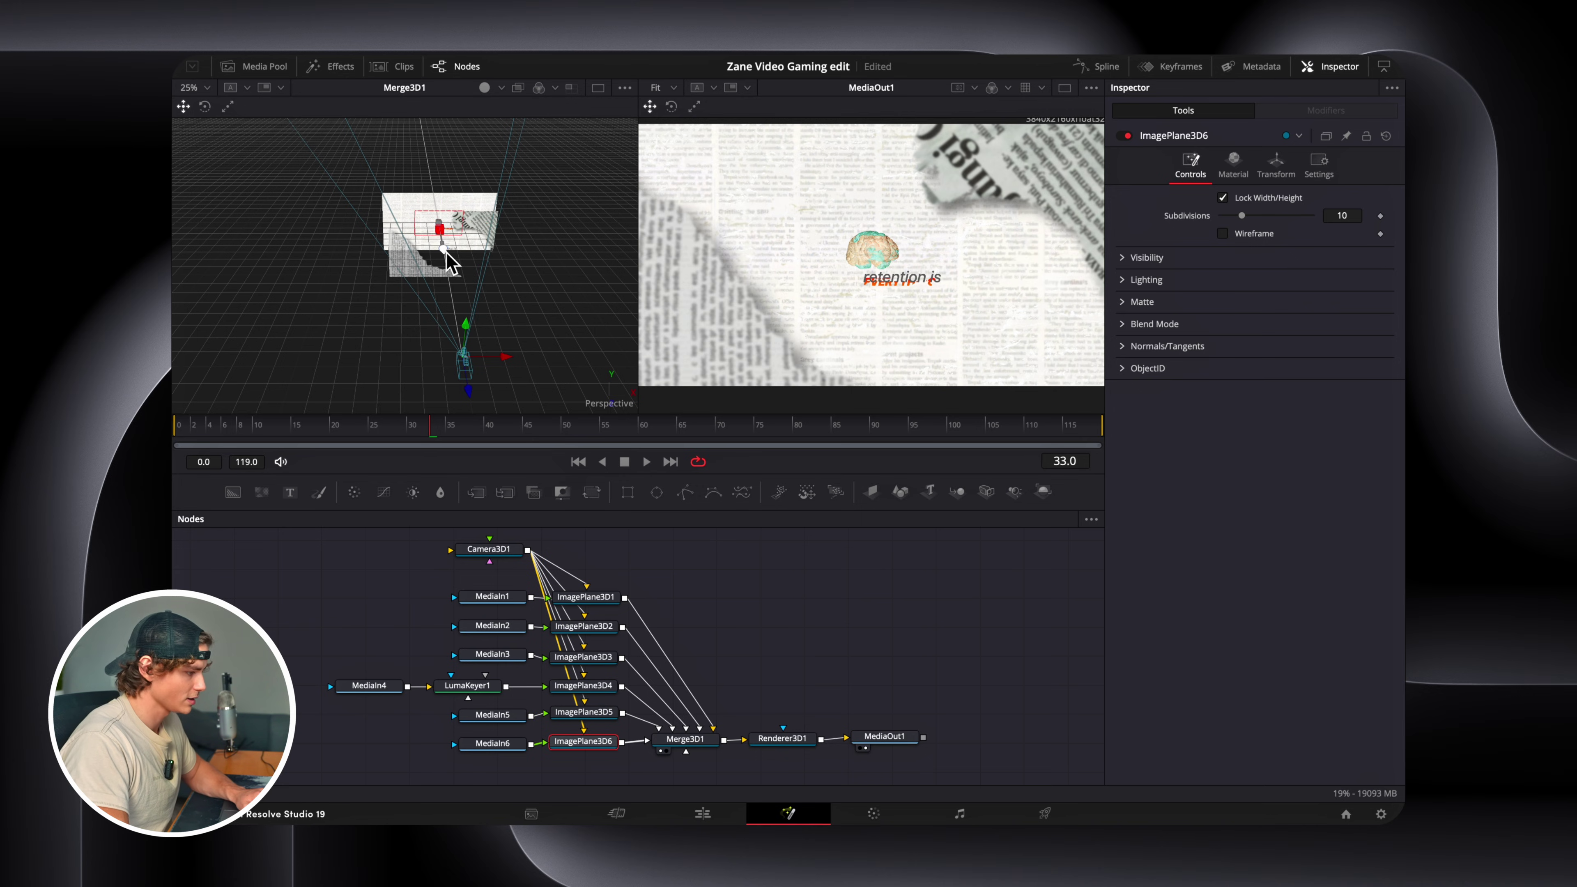
pyautogui.click(446, 251)
pyautogui.click(335, 429)
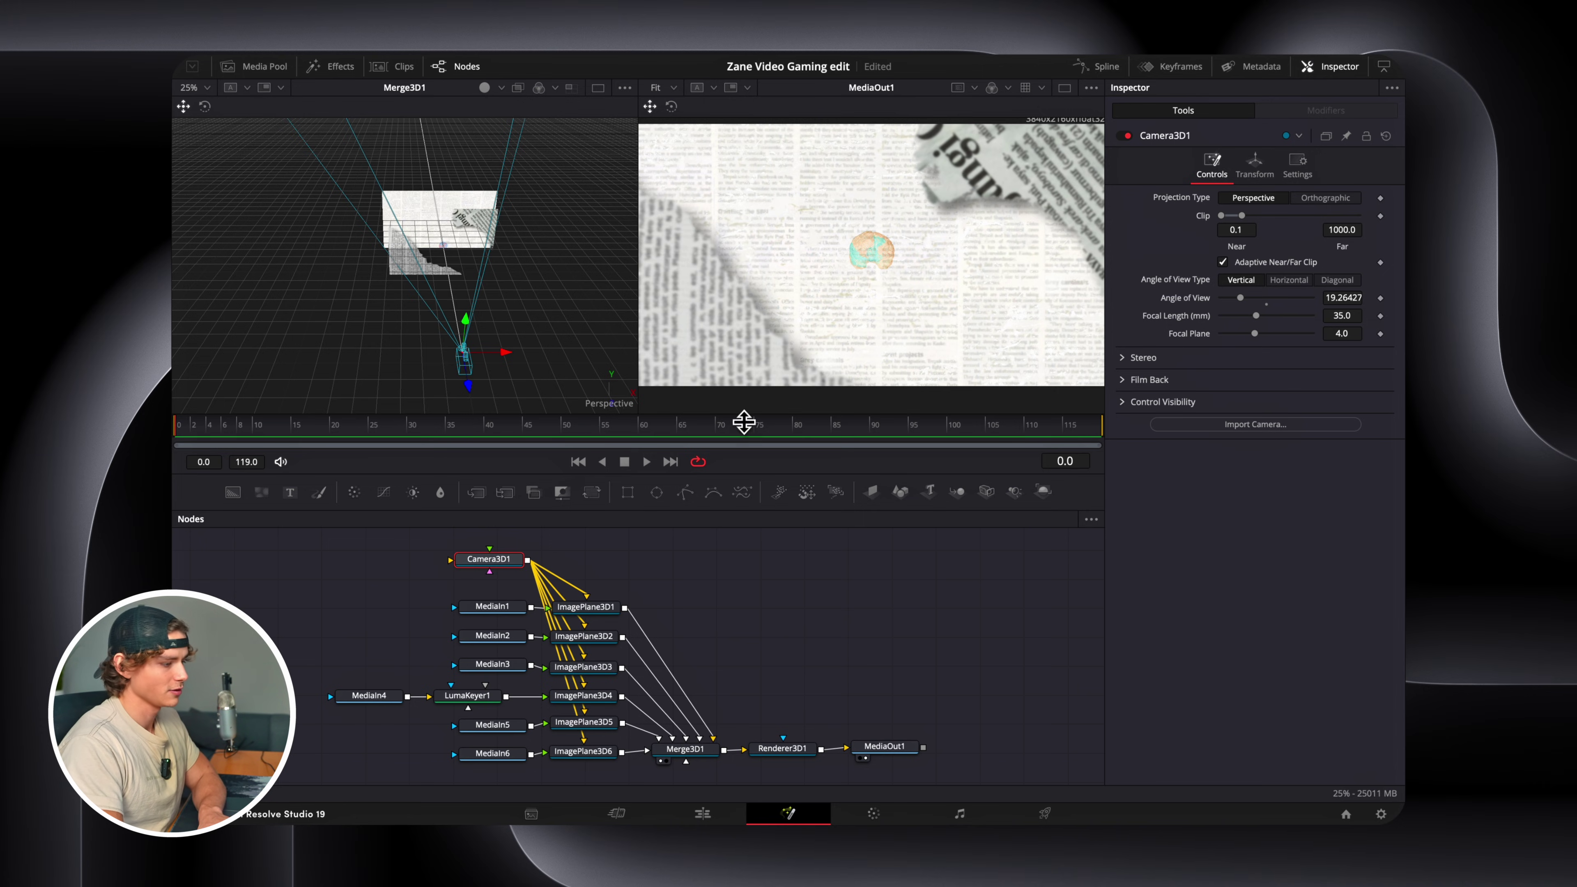
# Keyframe Camera3D1's Z translation at 1.645317 on frame 0, pushing in to 1.115734 at frame 69.
pyautogui.click(1268, 177)
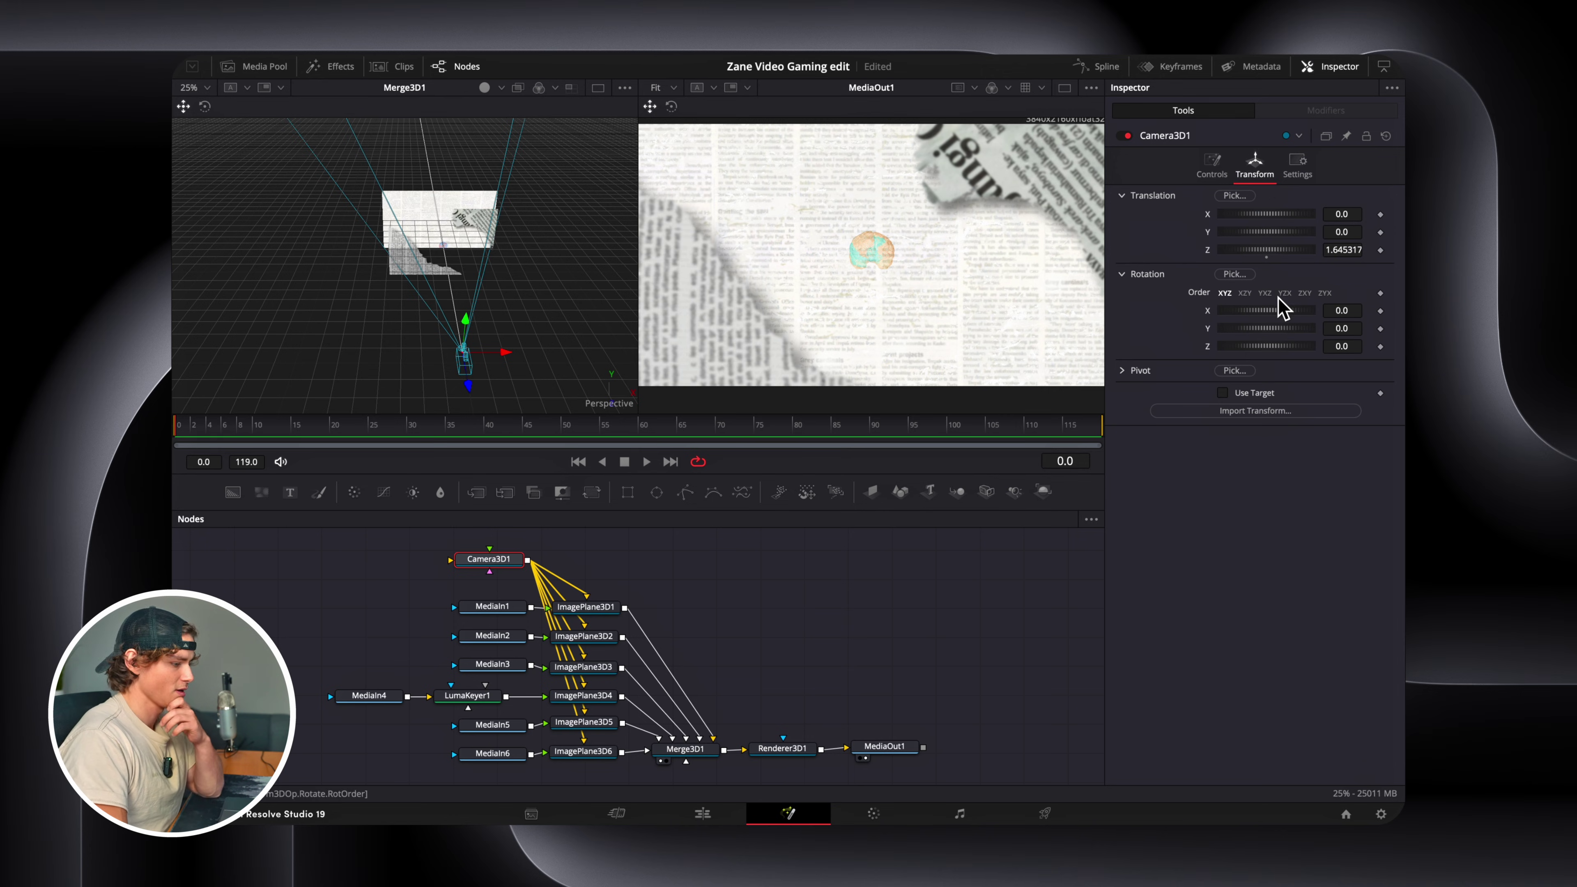
pyautogui.moveTo(1264, 349); pyautogui.dragTo(1278, 349)
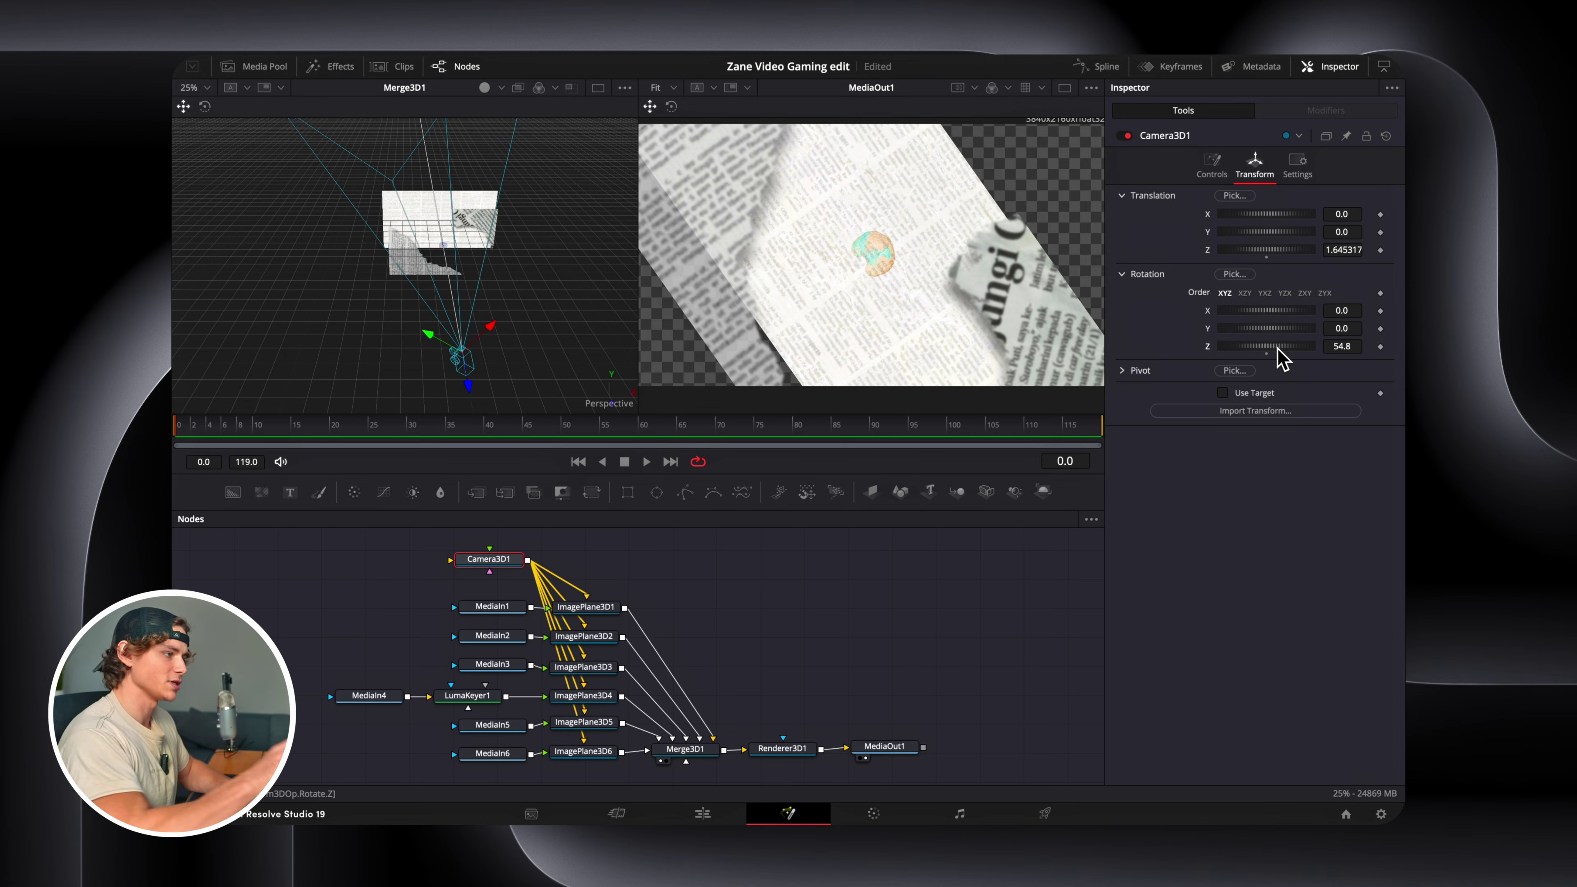
pyautogui.doubleClick(1273, 346)
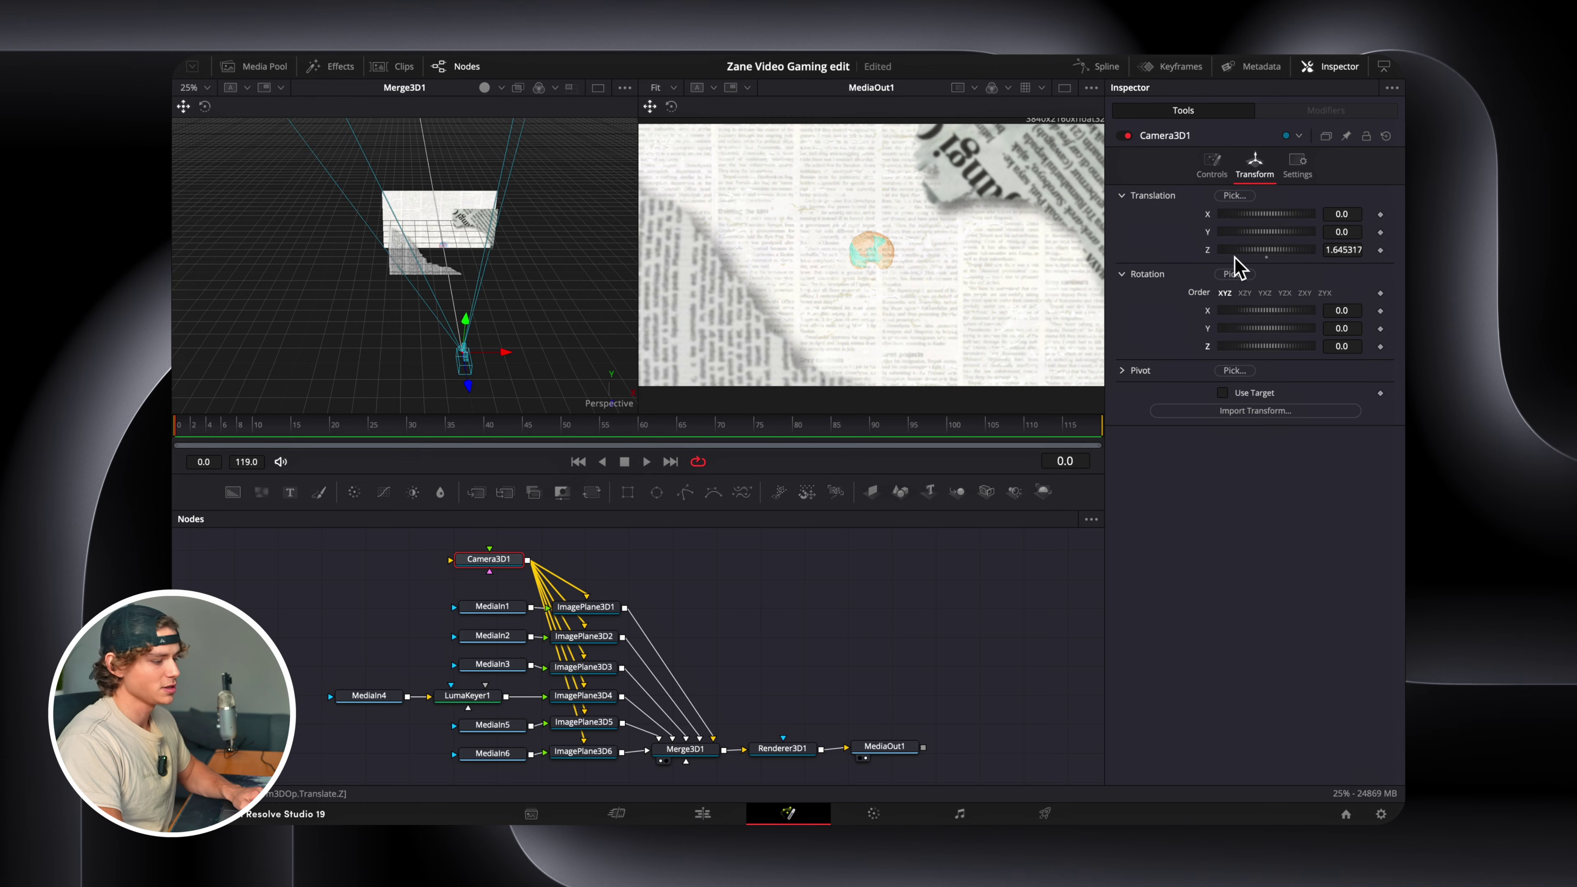
pyautogui.click(1381, 249)
pyautogui.click(715, 426)
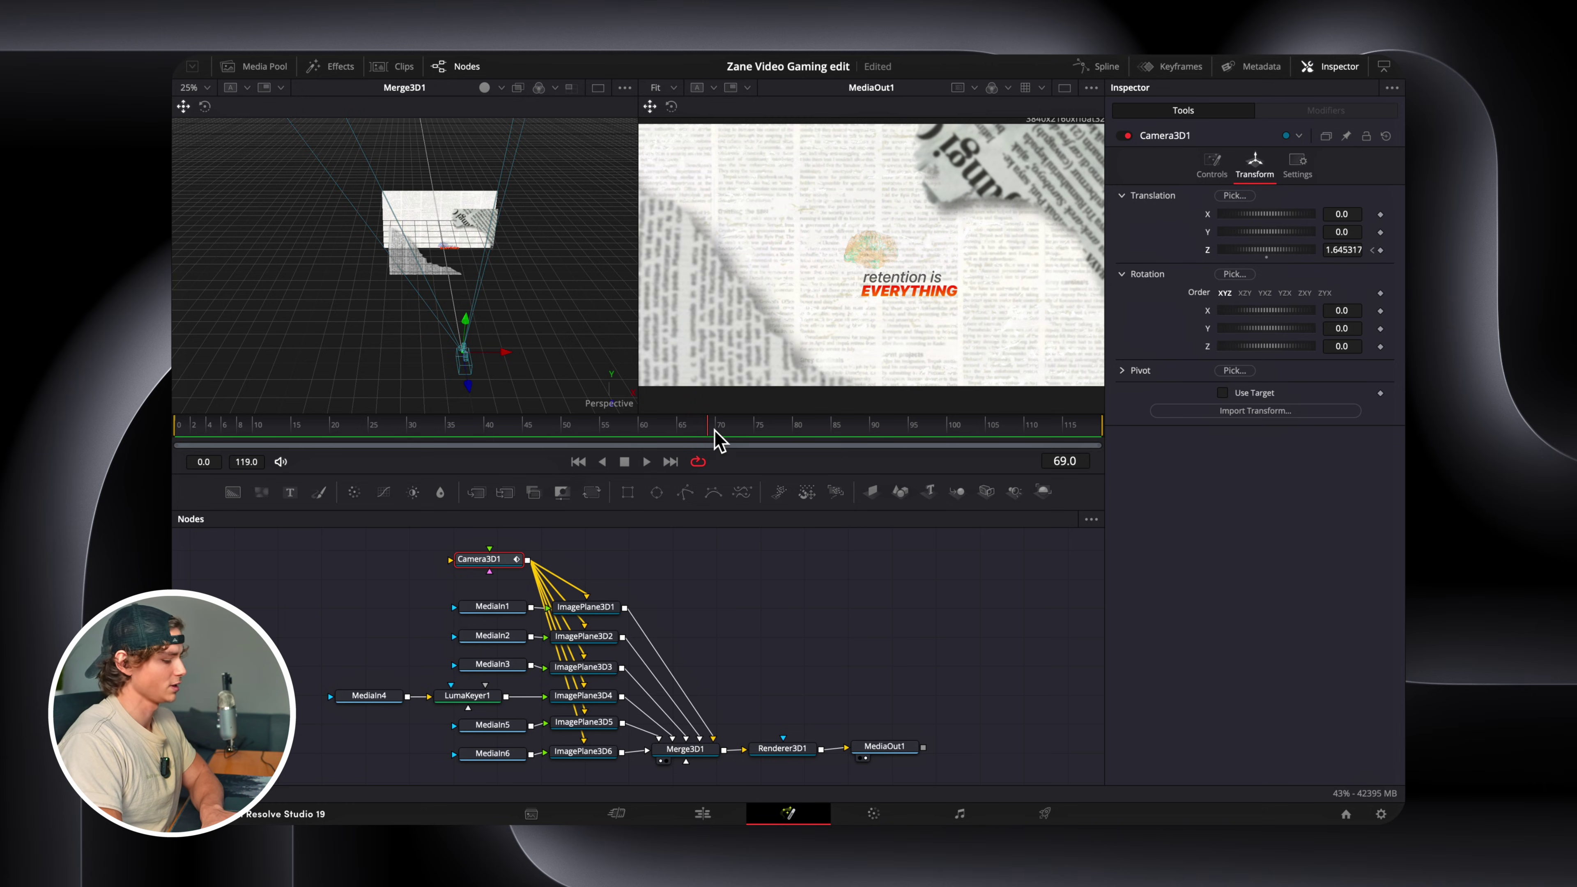
pyautogui.moveTo(469, 391); pyautogui.dragTo(438, 342)
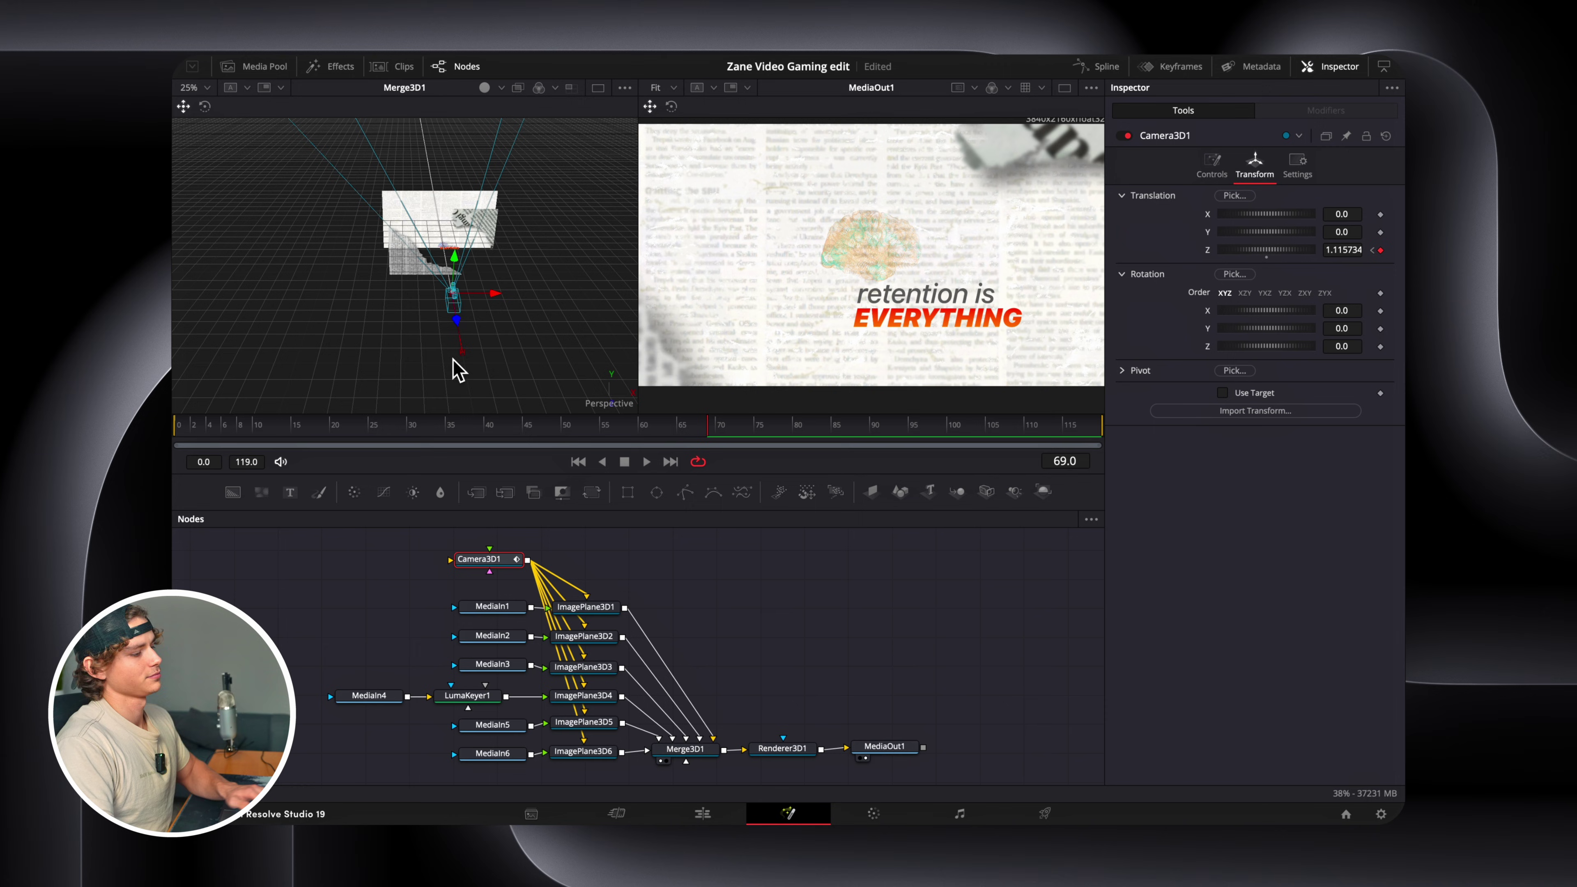
# Select all Camera3D1 Z Offset keyframes in the Spline editor and smooth them.
pyautogui.click(1110, 72)
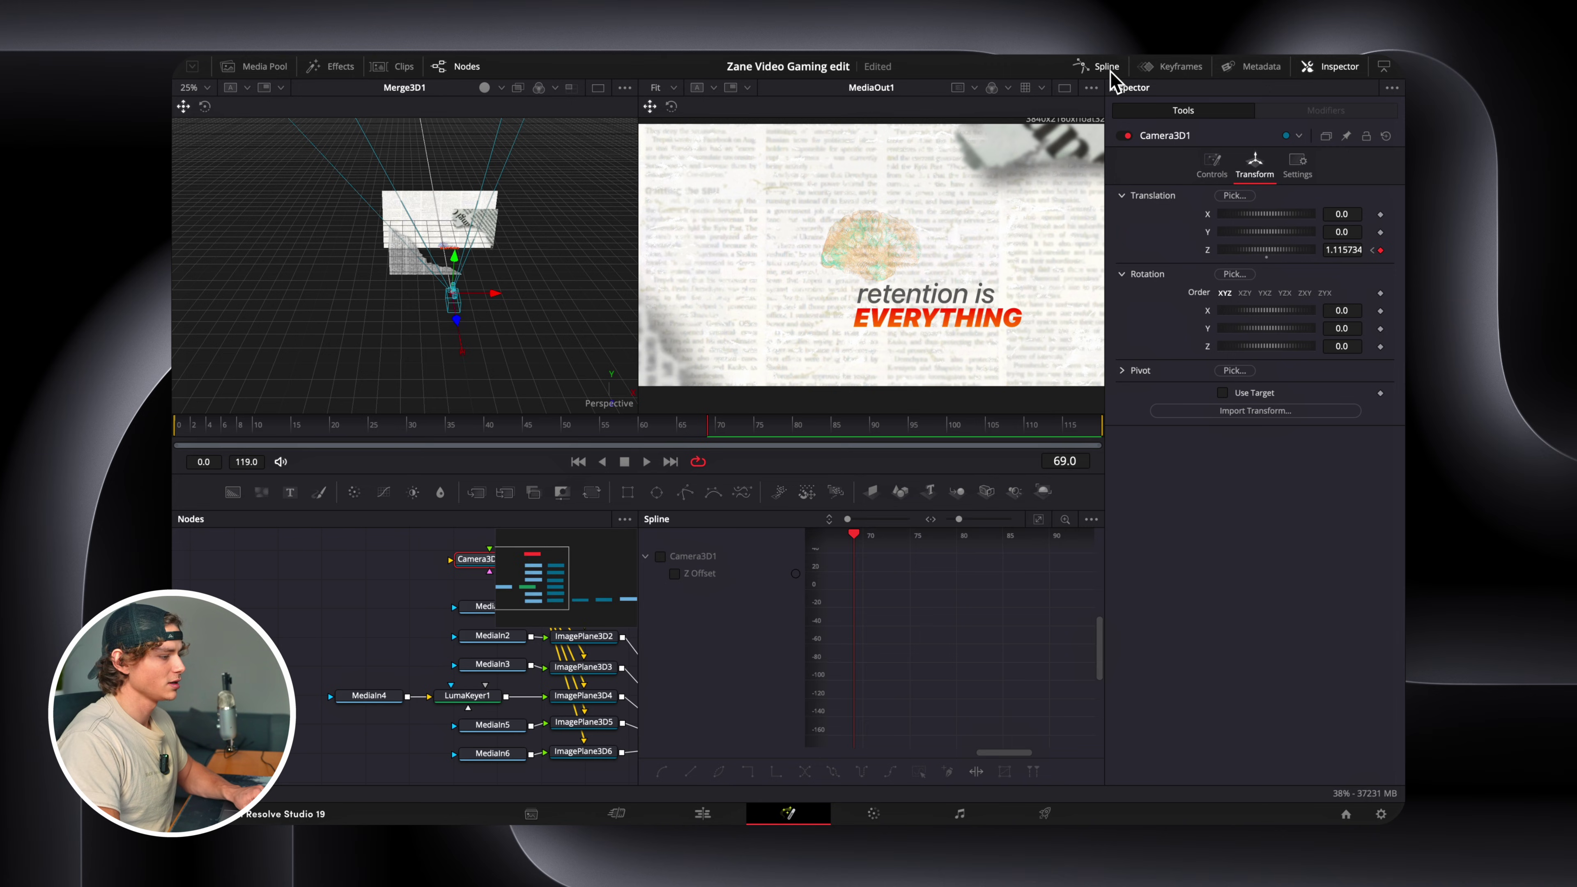
pyautogui.click(672, 570)
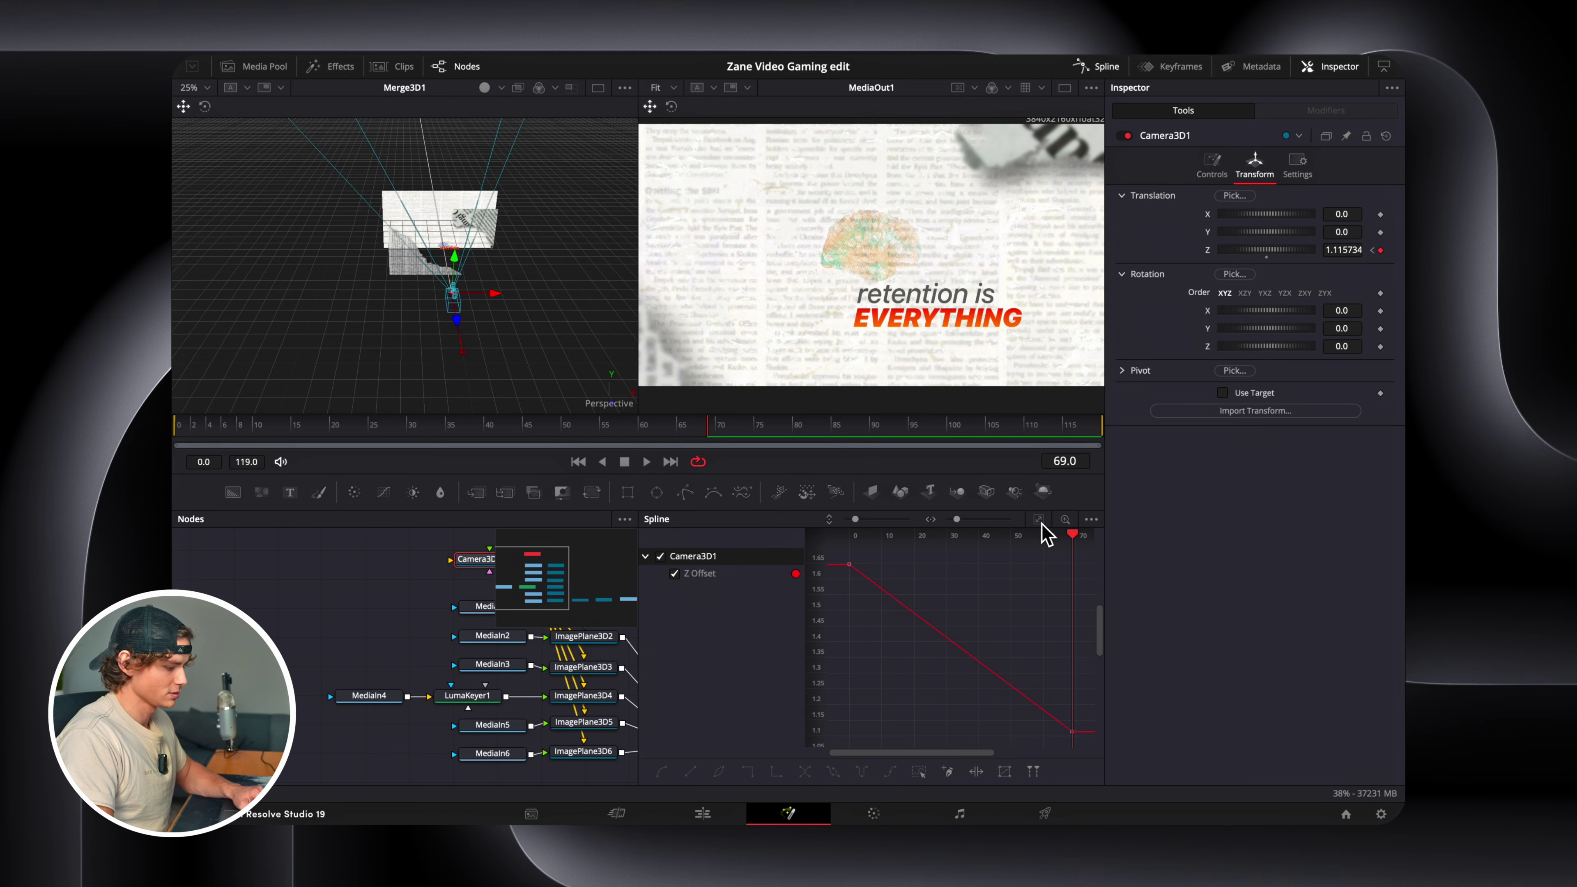
pyautogui.moveTo(882, 556); pyautogui.dragTo(1081, 732)
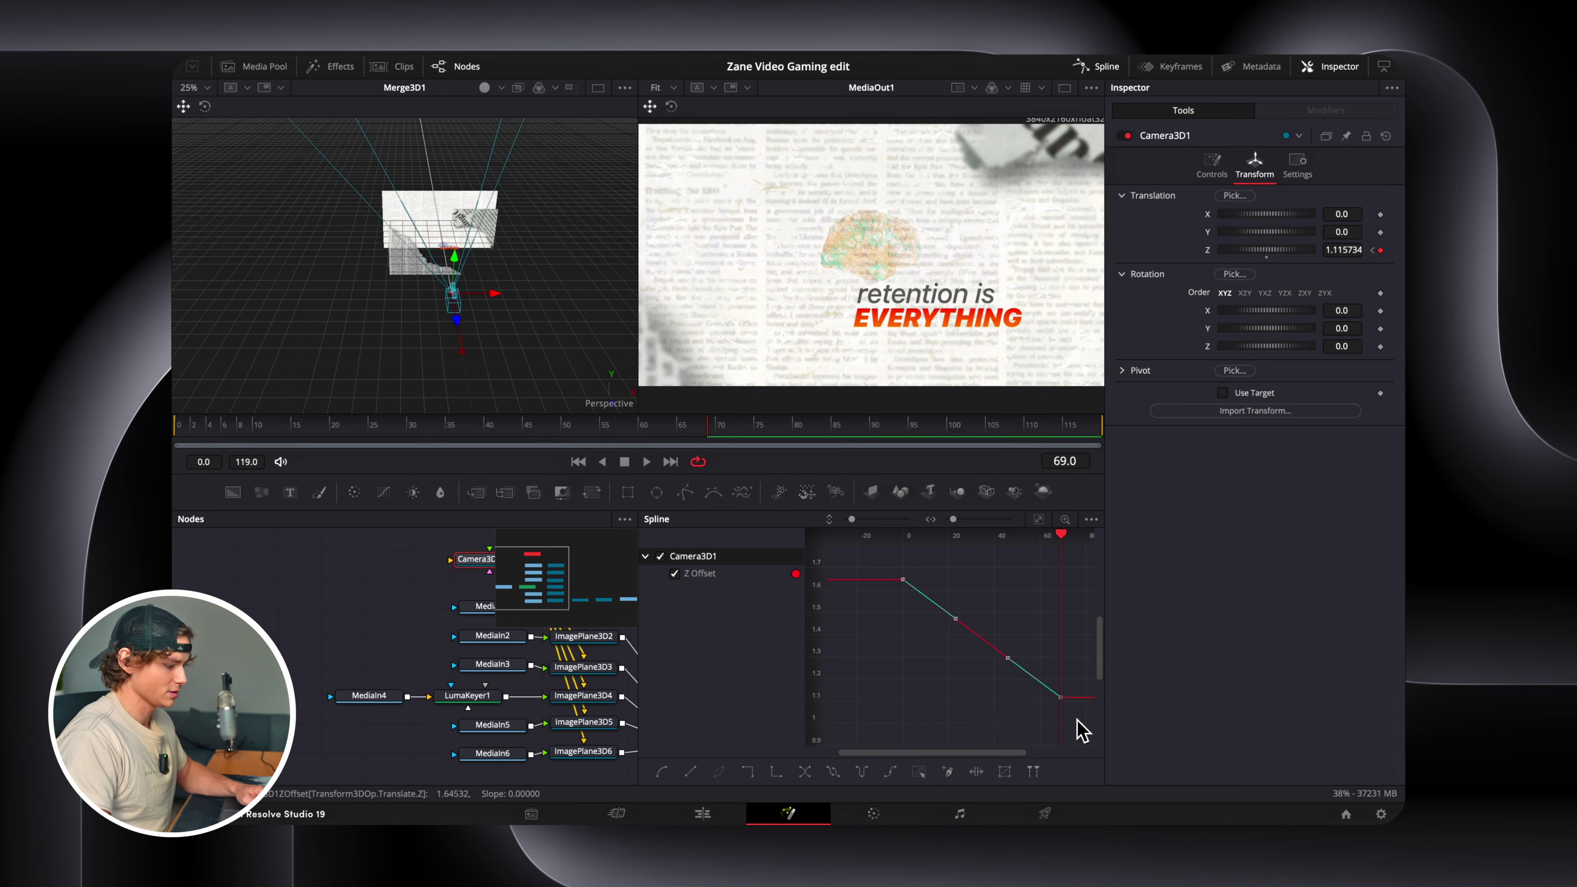
pyautogui.press('F6')
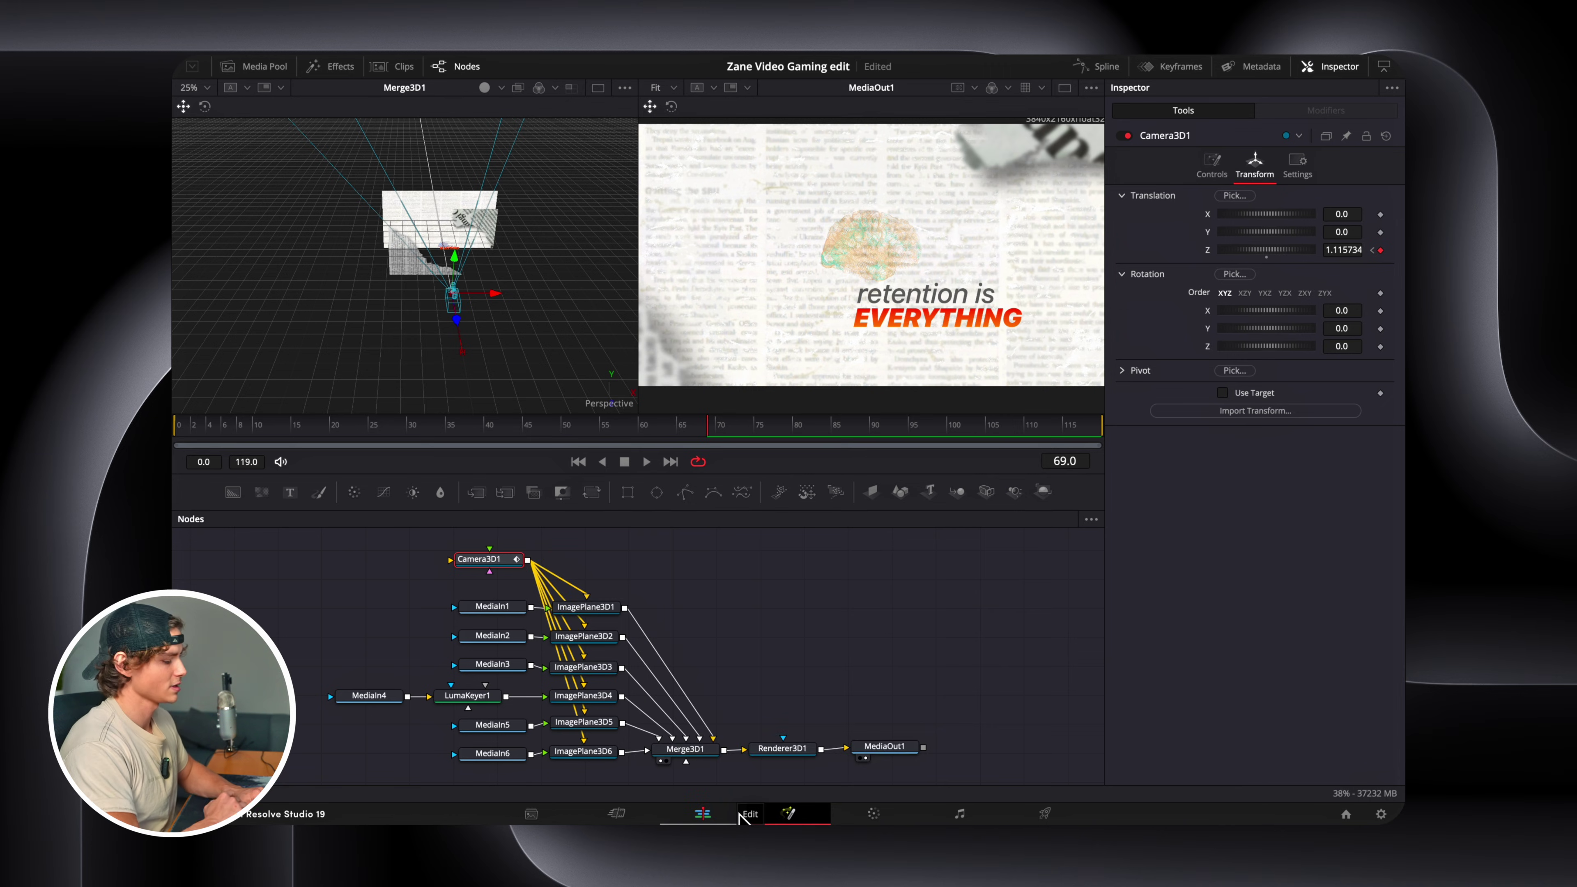
pyautogui.click(723, 818)
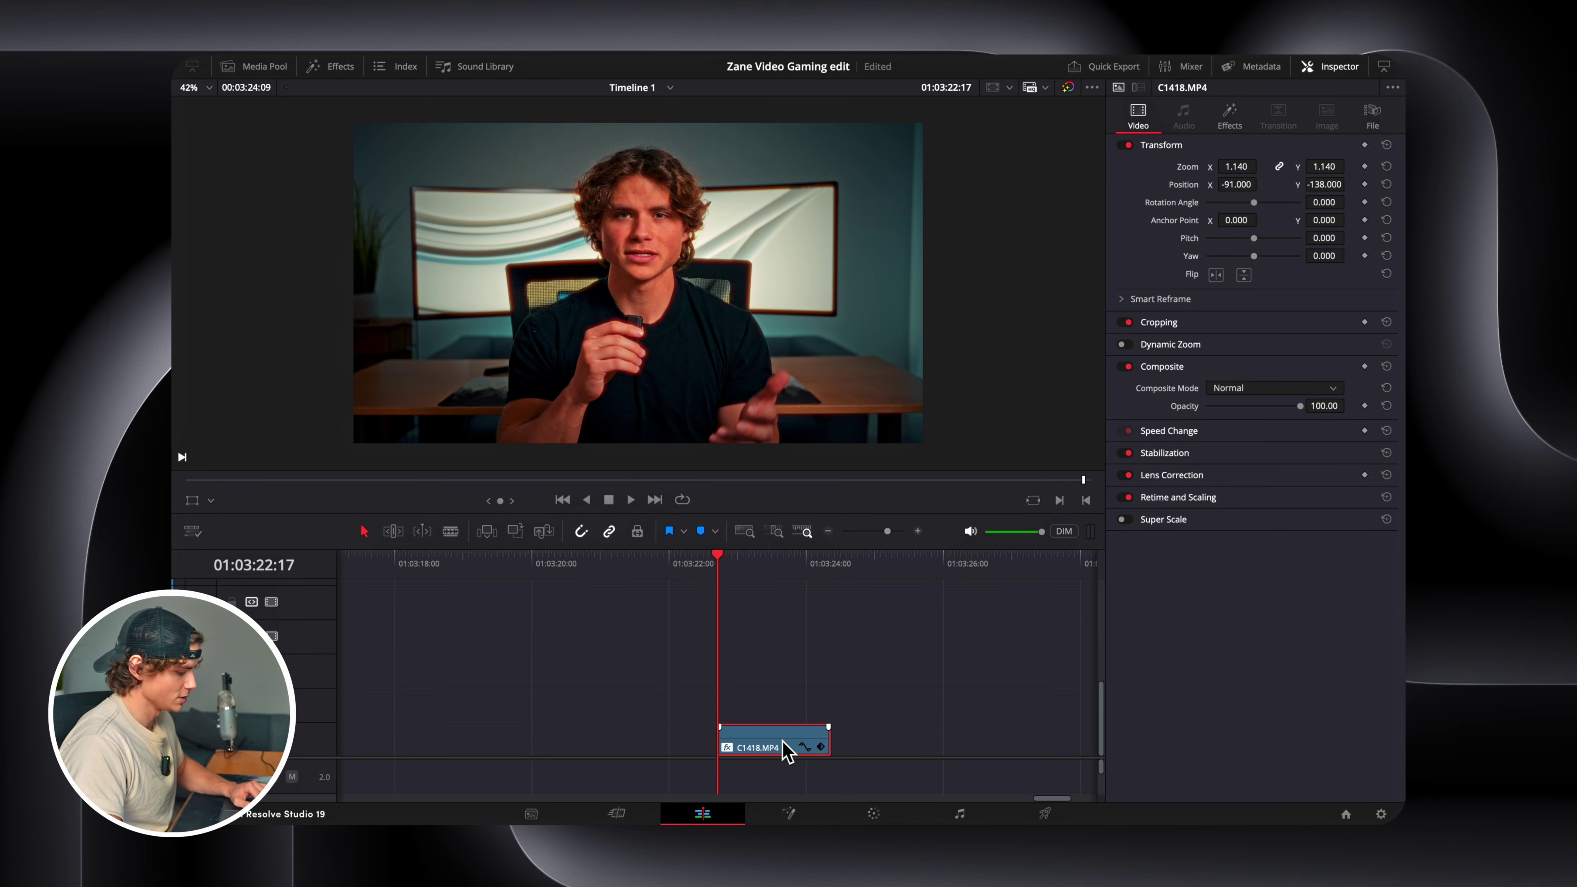
# Duplicate C1418.MP4 onto the track above and add a Magic Mask after MediaIn1 in Fusion.
pyautogui.moveTo(782, 741); pyautogui.dragTo(780, 683)
pyautogui.hotkey('shift', '5')
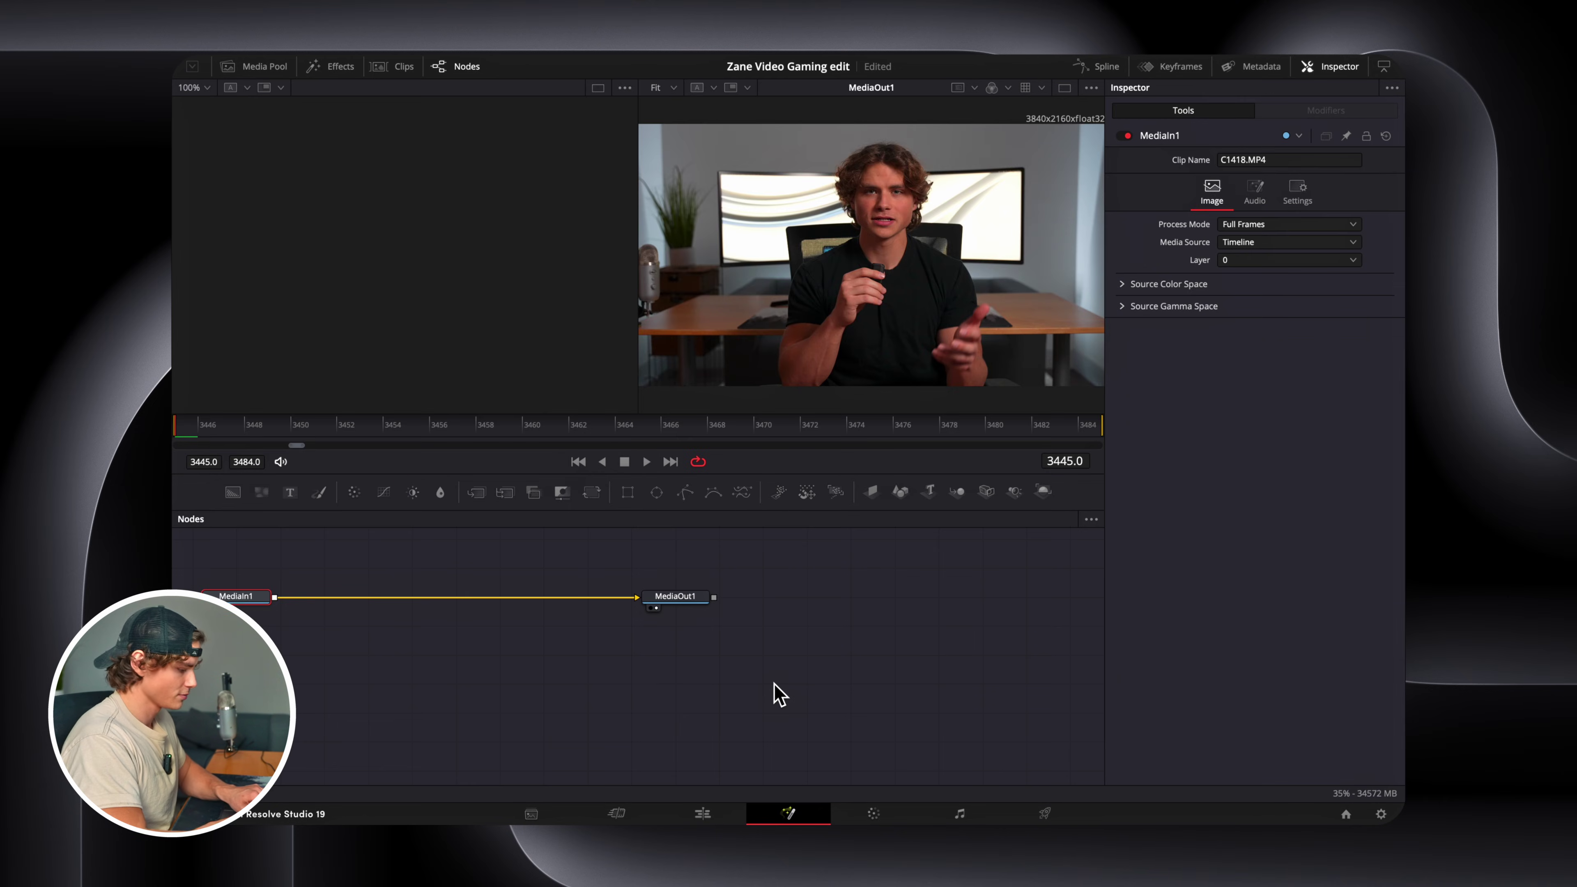
pyautogui.hotkey('shift', 'space')
pyautogui.write('magic')
pyautogui.press('Return')
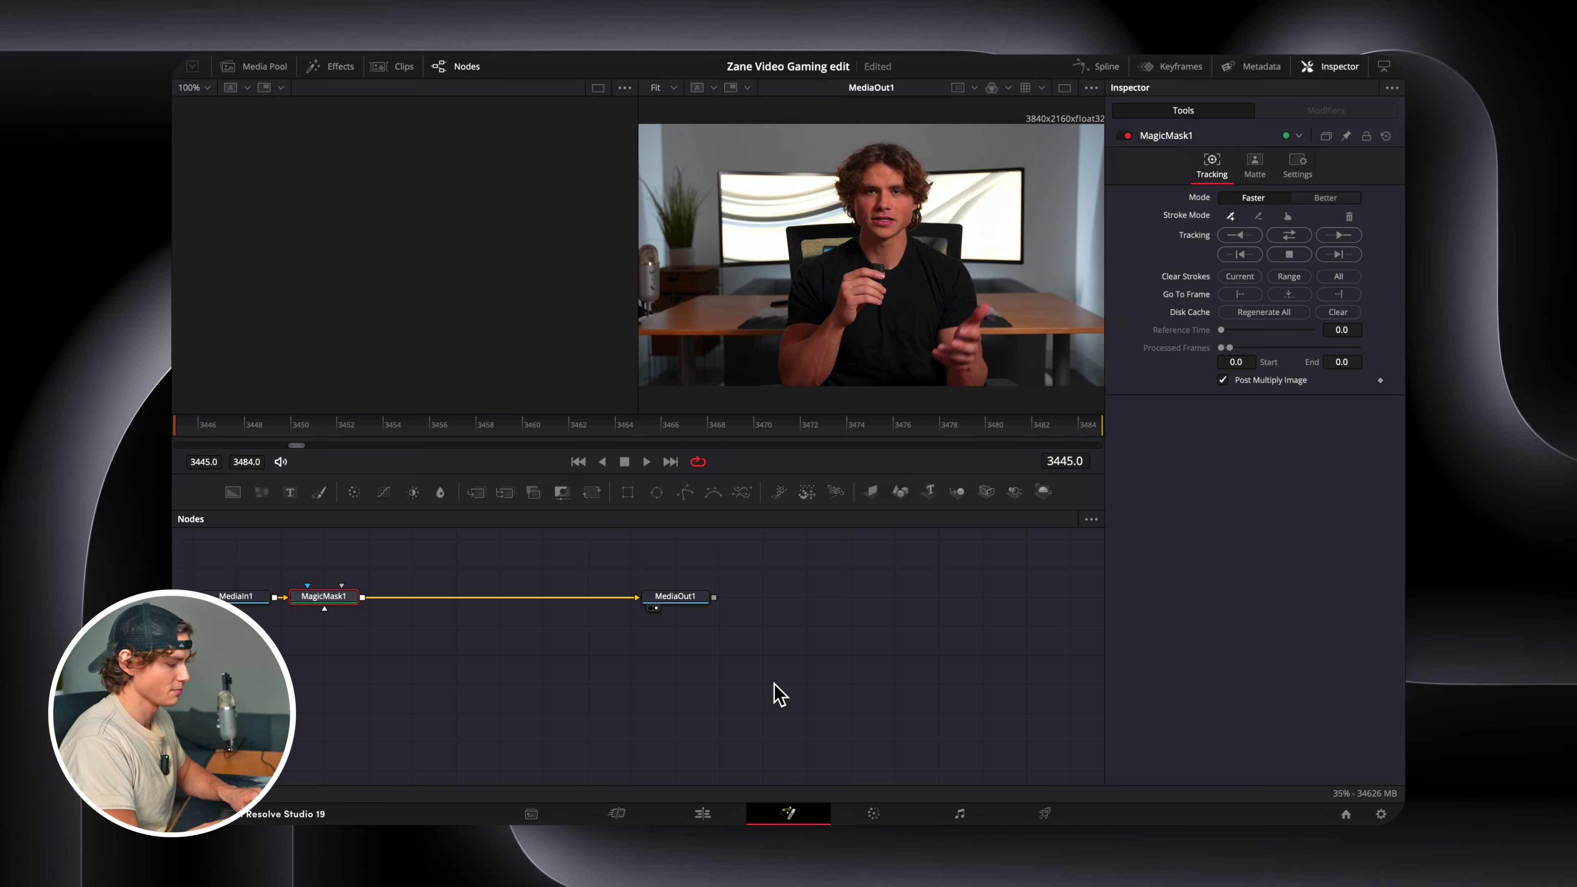
# Stroke the speaker, set the mask to Better, track it forward, and shift the fire clip later.
pyautogui.moveTo(818, 372)
pyautogui.mouseDown()
pyautogui.moveTo(818, 266)
pyautogui.moveTo(865, 234)
pyautogui.moveTo(867, 178)
pyautogui.moveTo(942, 246)
pyautogui.moveTo(968, 373)
pyautogui.mouseUp()
pyautogui.click(1326, 198)
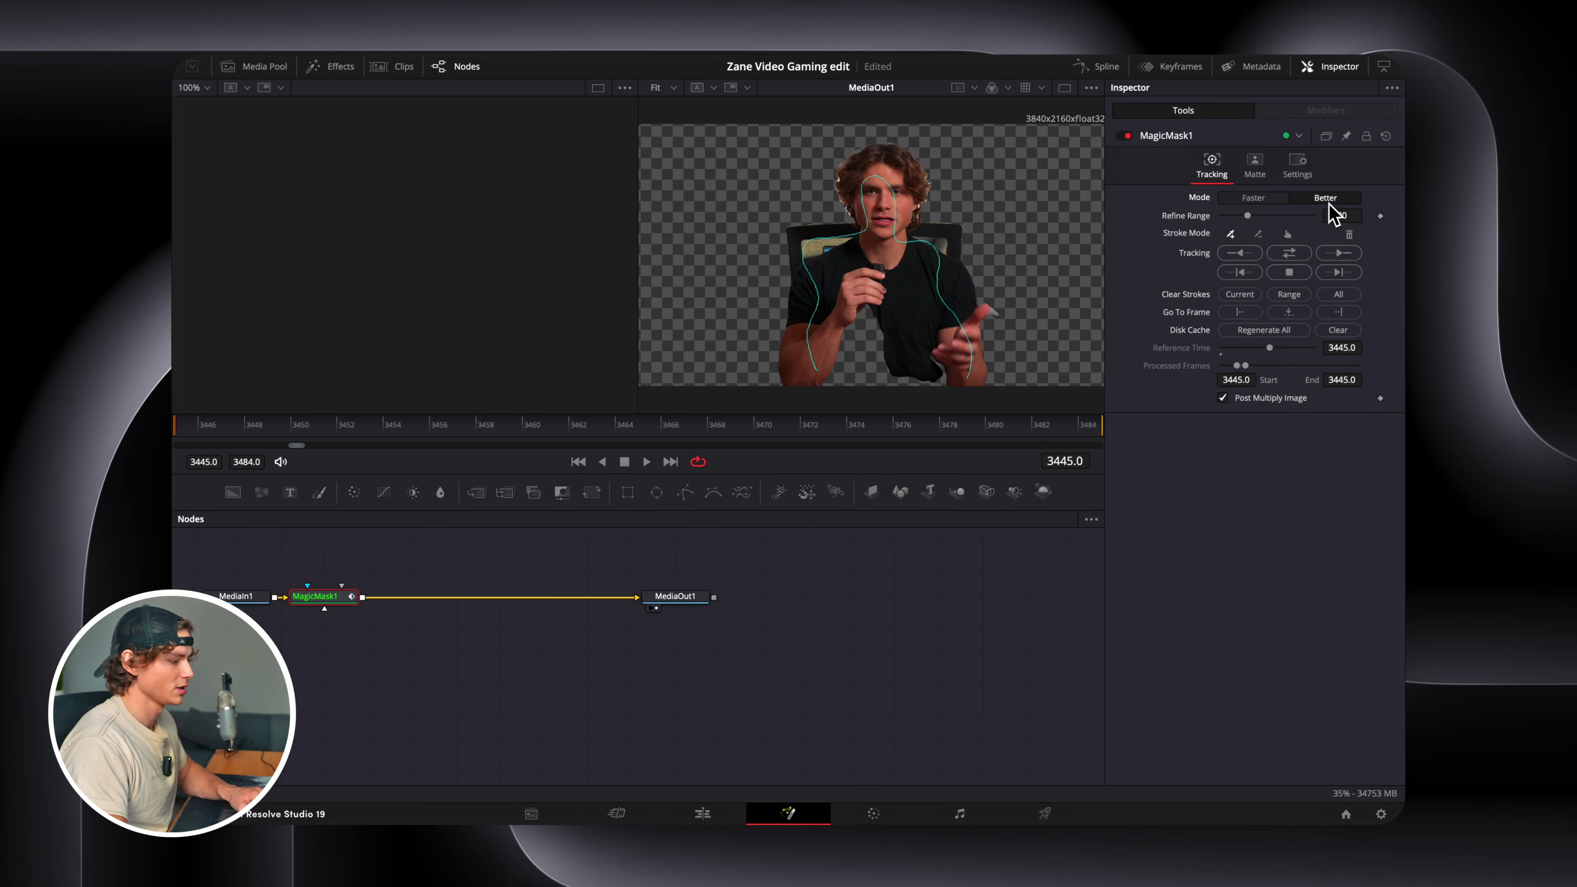
pyautogui.moveTo(866, 276)
pyautogui.mouseDown()
pyautogui.moveTo(875, 339)
pyautogui.moveTo(912, 391)
pyautogui.mouseUp()
pyautogui.click(1344, 253)
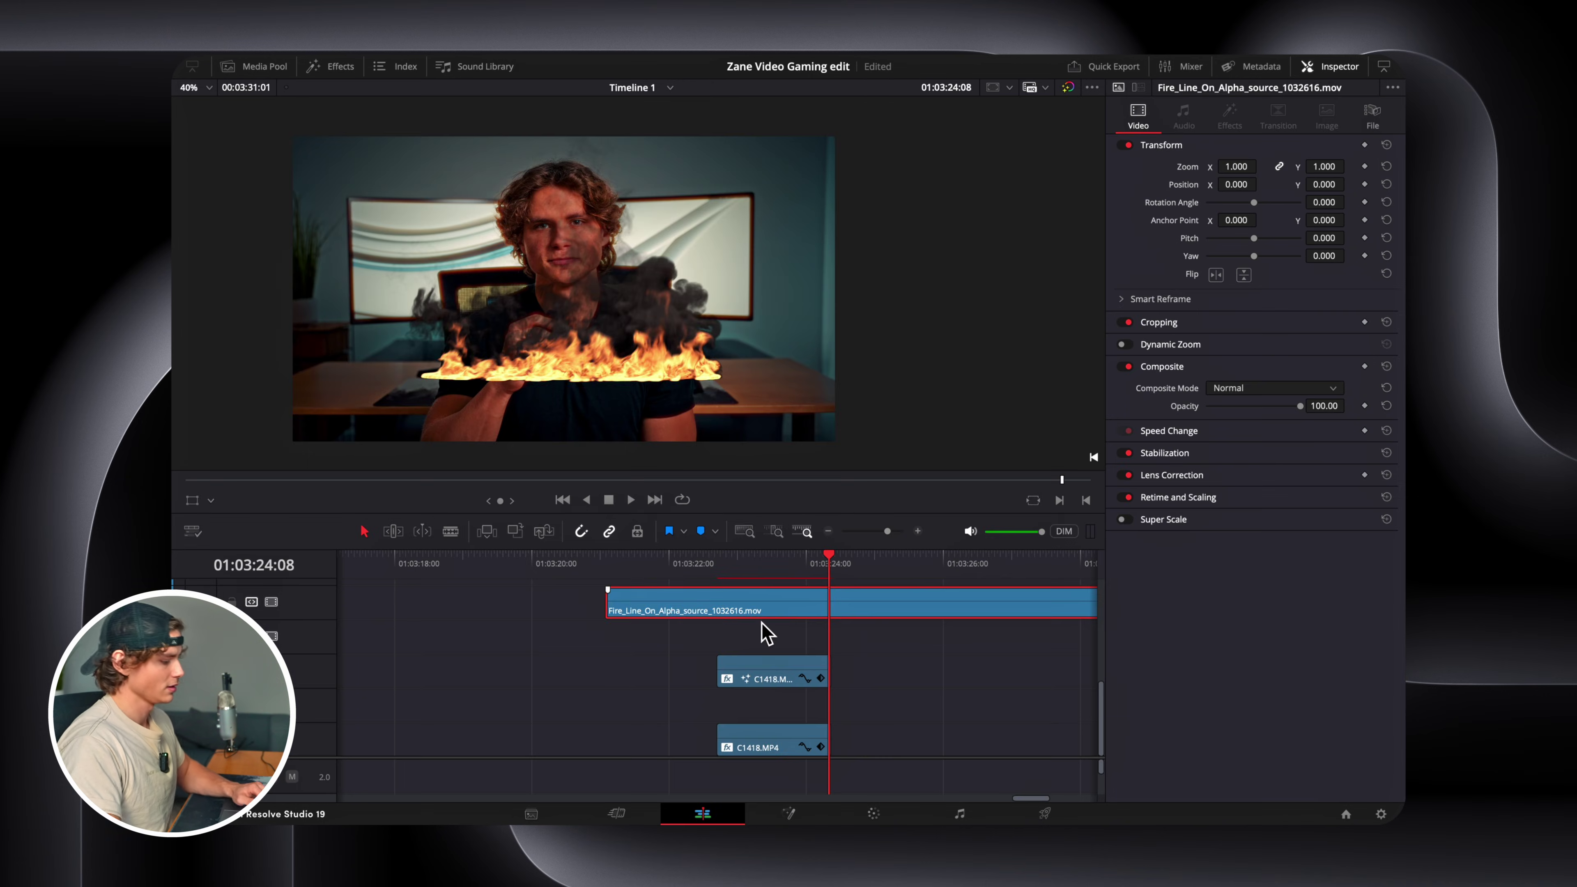
pyautogui.moveTo(852, 674); pyautogui.dragTo(795, 721)
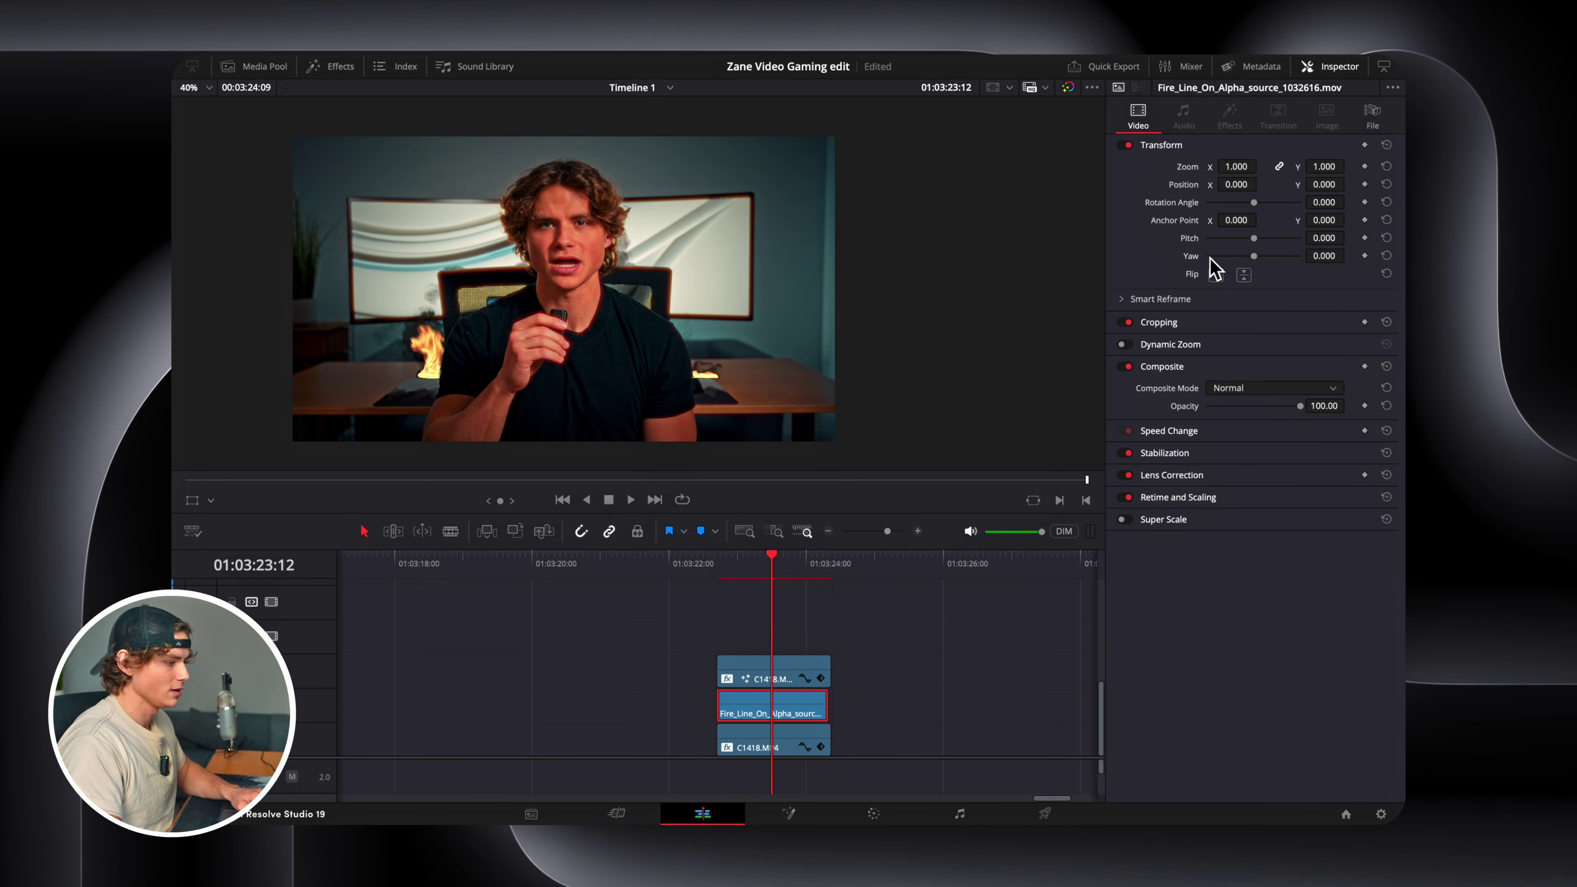
# Zoom the fire clip to 1.9 and add an 'Ipad Kids' Text+ title in SF Pro Display Heavy.
pyautogui.moveTo(1238, 170); pyautogui.dragTo(1261, 166)
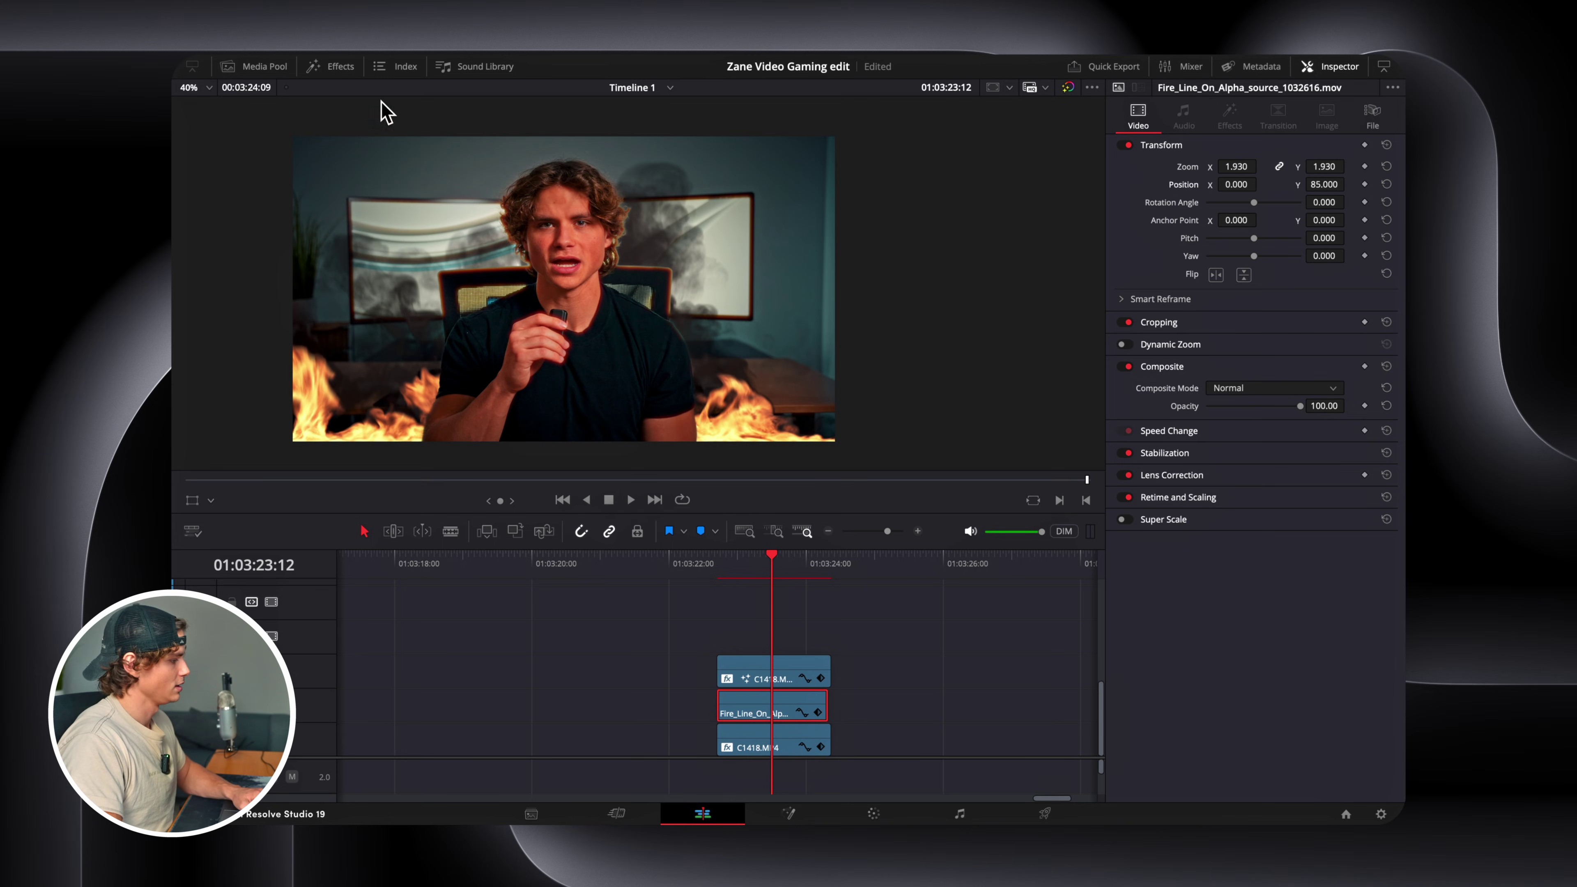
pyautogui.click(335, 66)
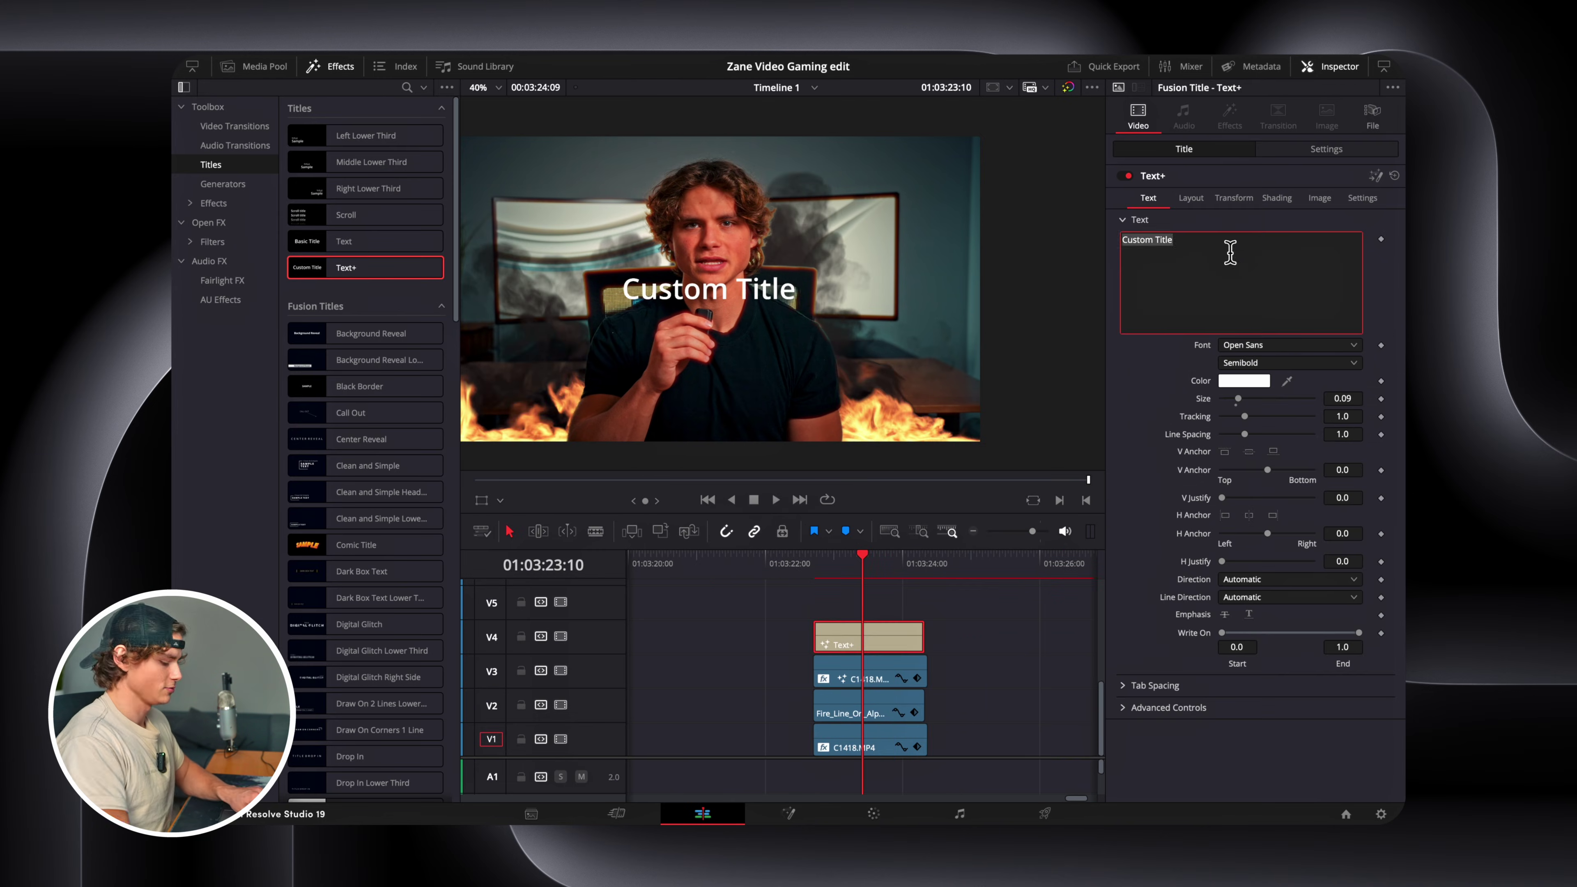
pyautogui.write('Ipad Kids')
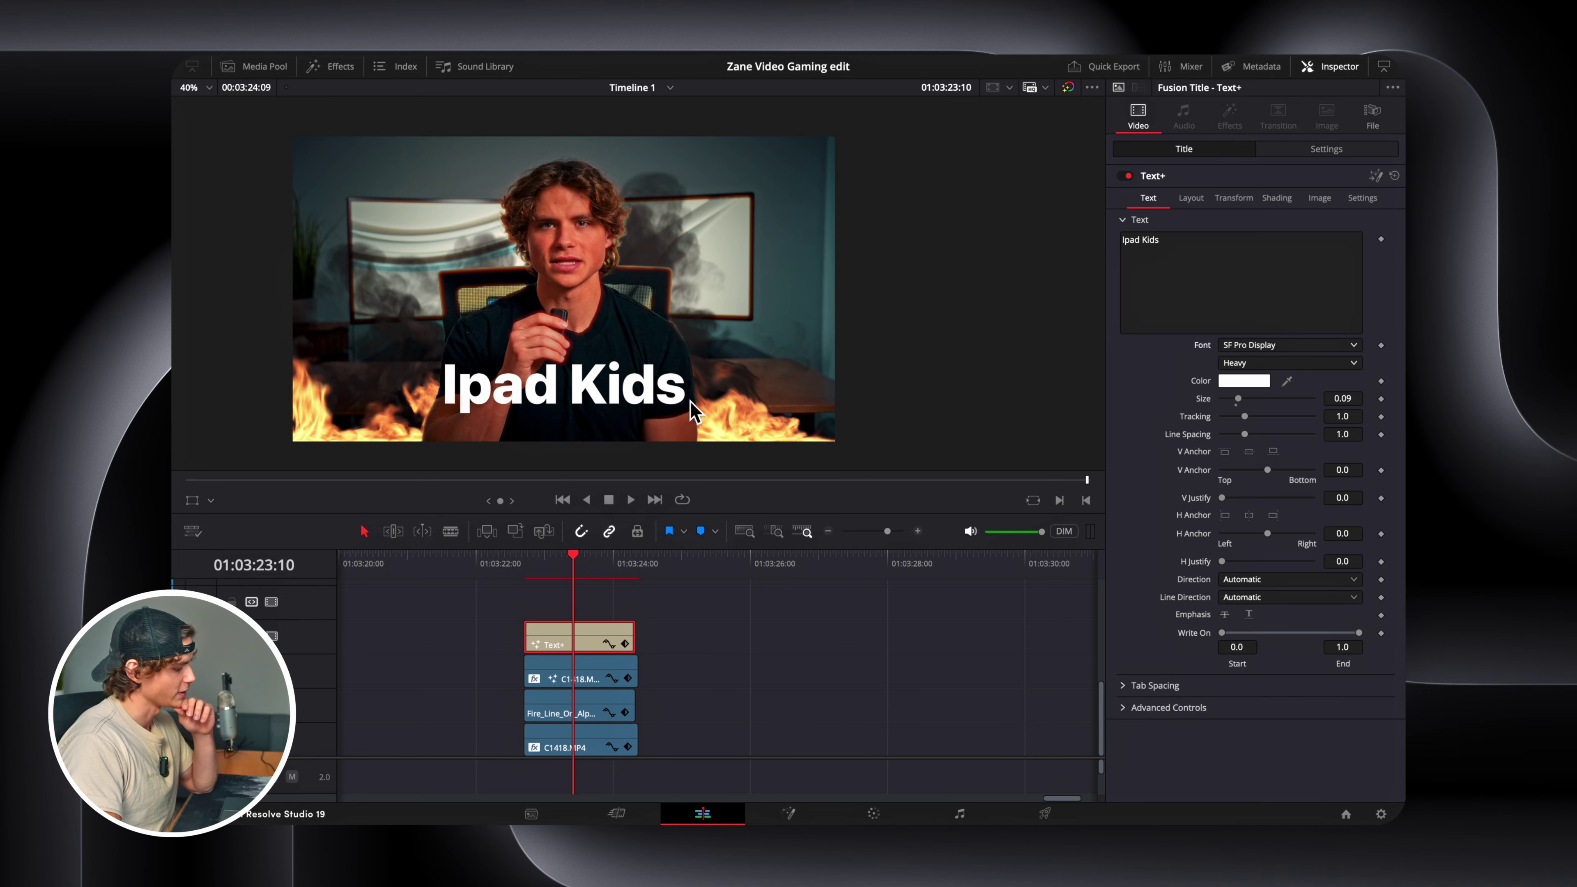
pyautogui.click(341, 67)
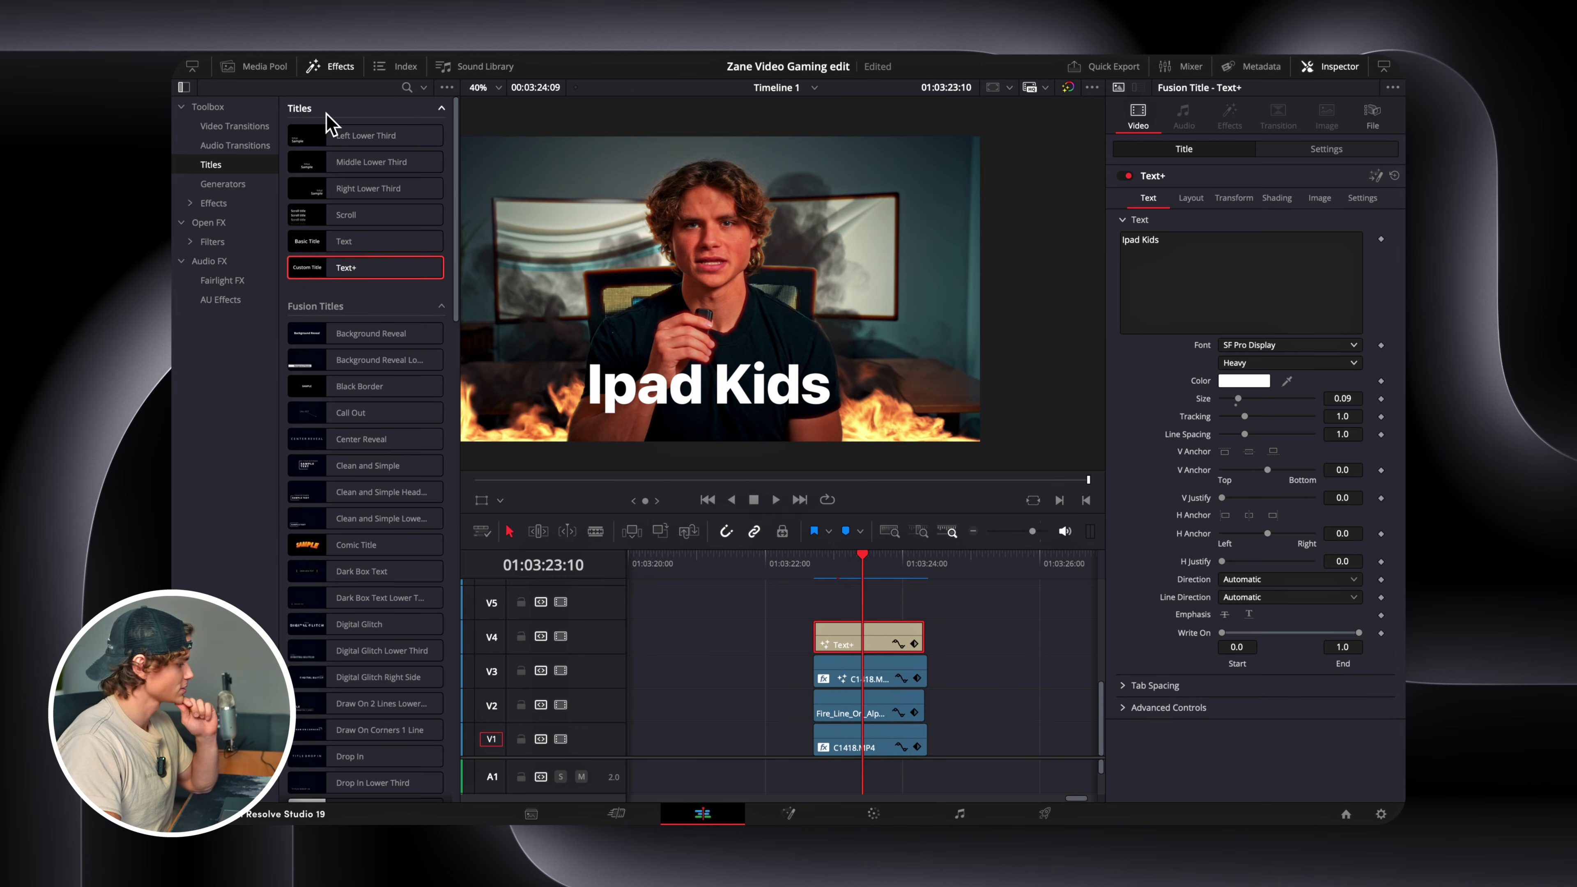
# Apply Fast Noise to the title with the Water Surface preset, scale 1.628 and contrast 0.512.
pyautogui.click(408, 88)
pyautogui.write('fast')
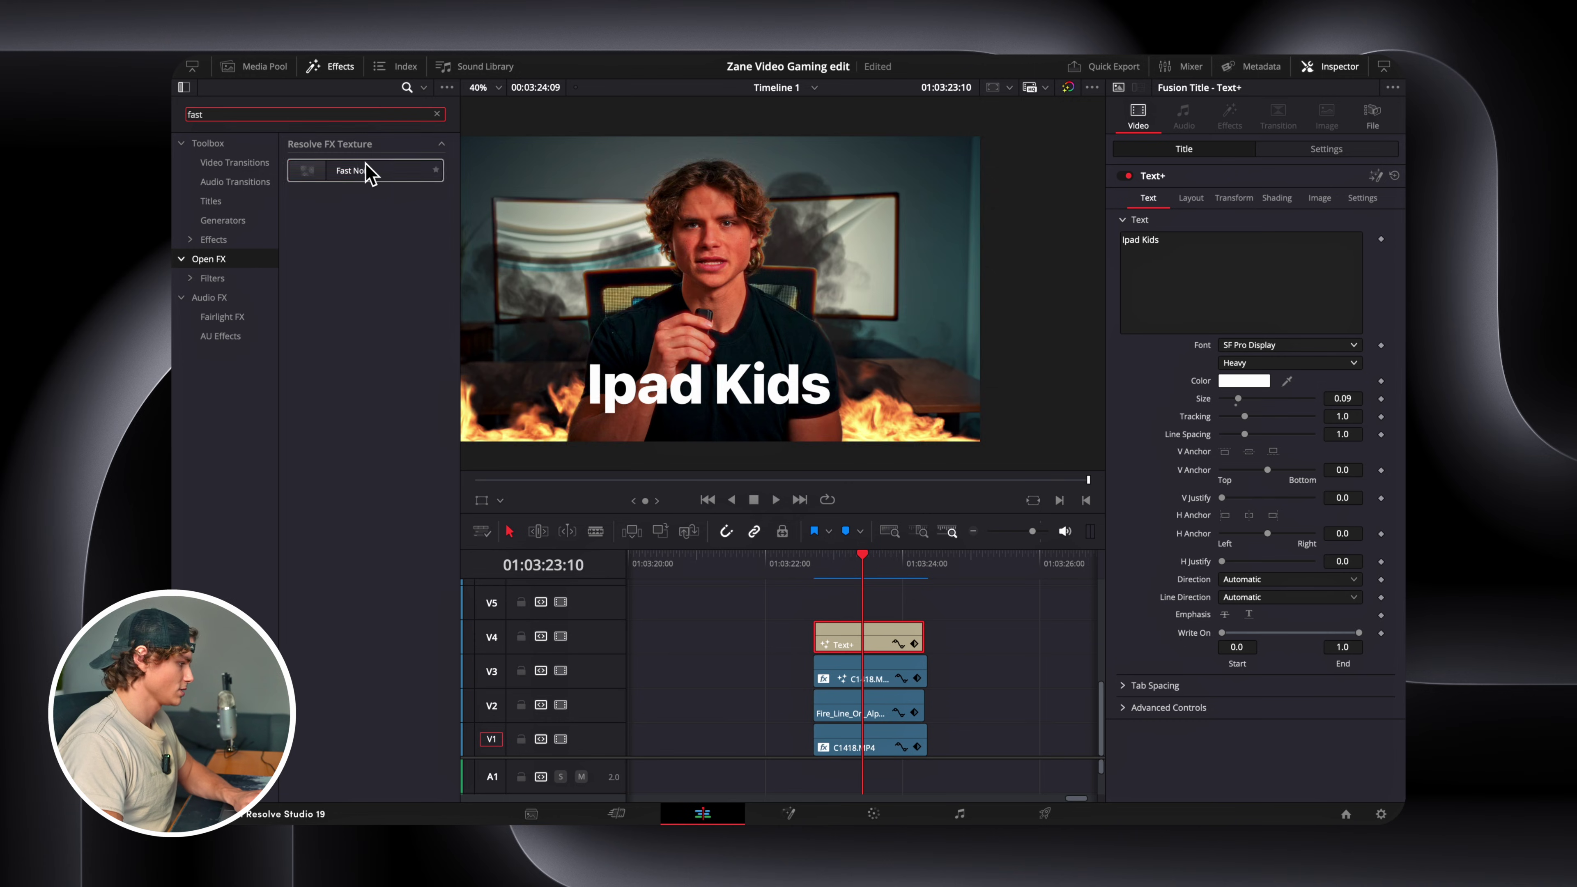
pyautogui.moveTo(354, 170); pyautogui.dragTo(879, 640)
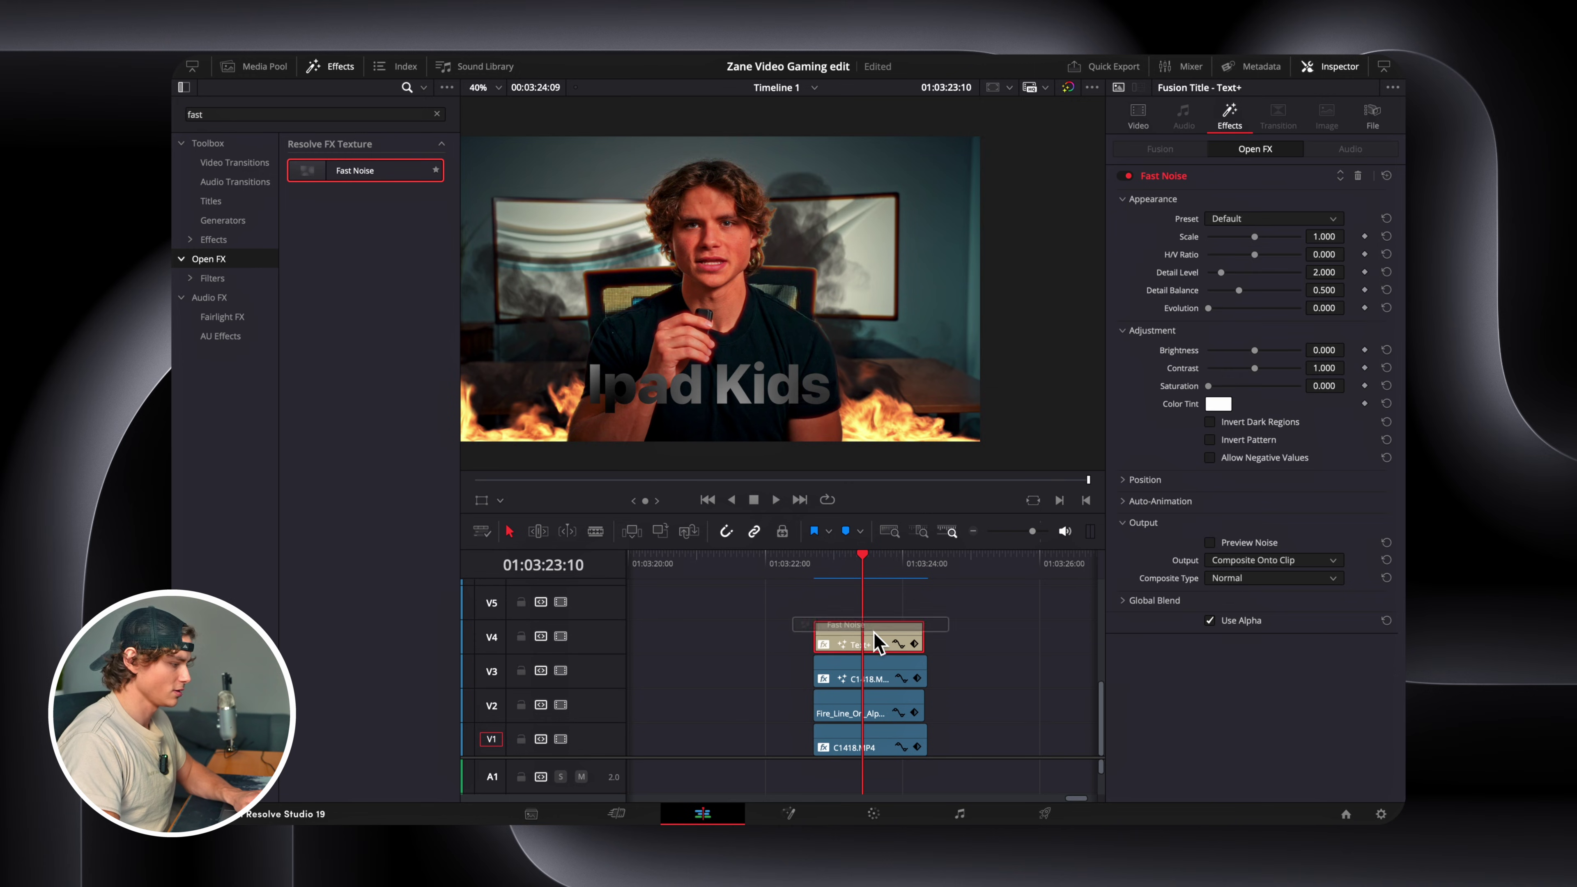
pyautogui.click(1251, 221)
pyautogui.click(1251, 300)
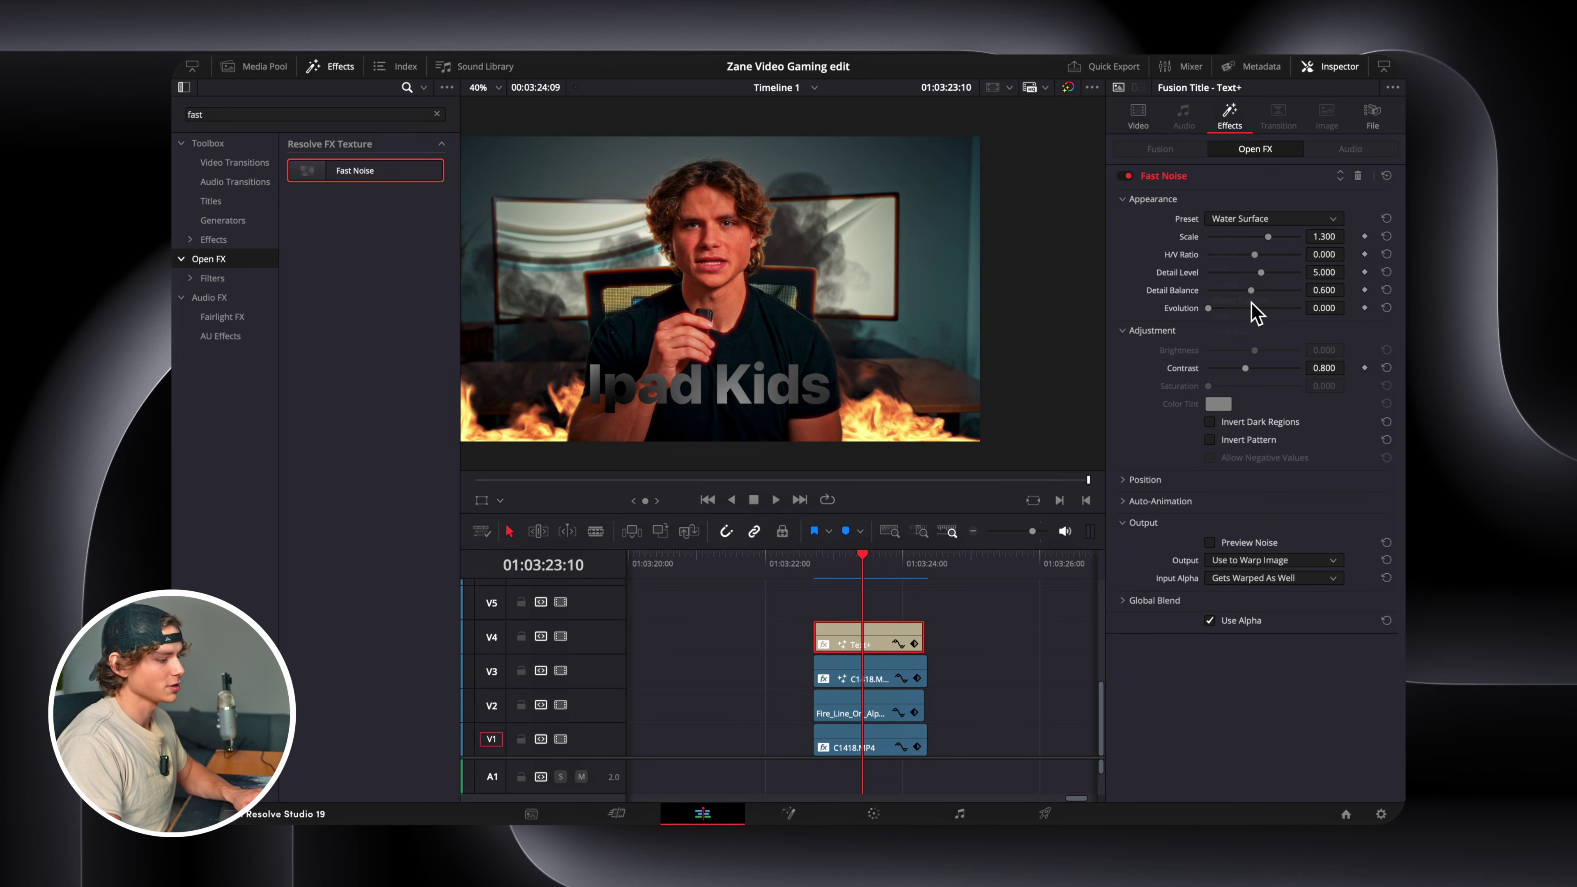
pyautogui.moveTo(1276, 241); pyautogui.dragTo(1286, 242)
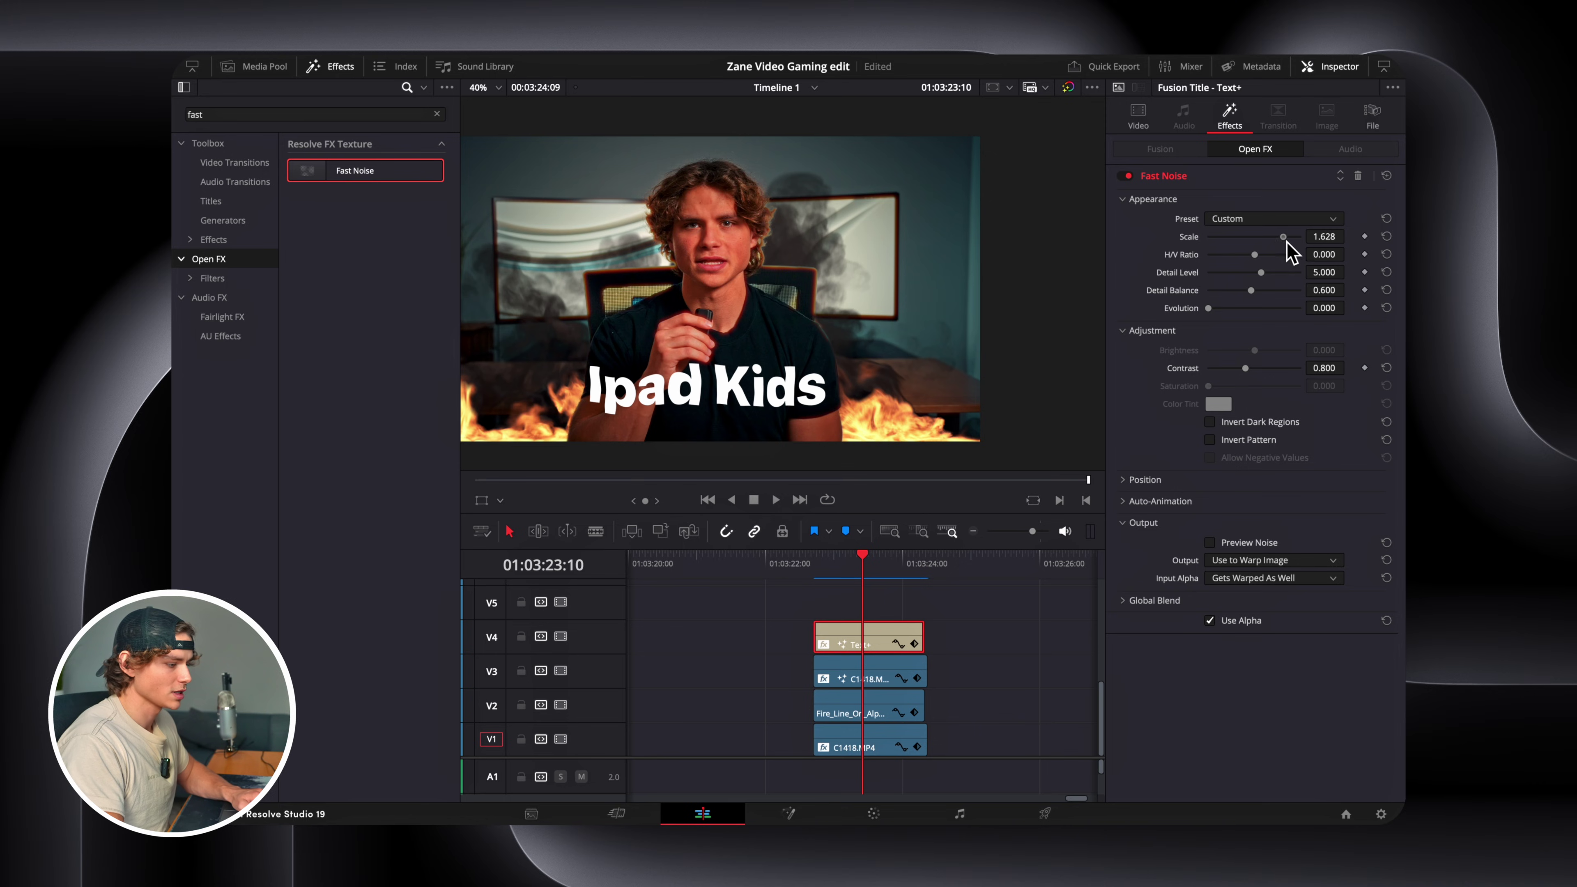
pyautogui.moveTo(1245, 369); pyautogui.dragTo(1232, 369)
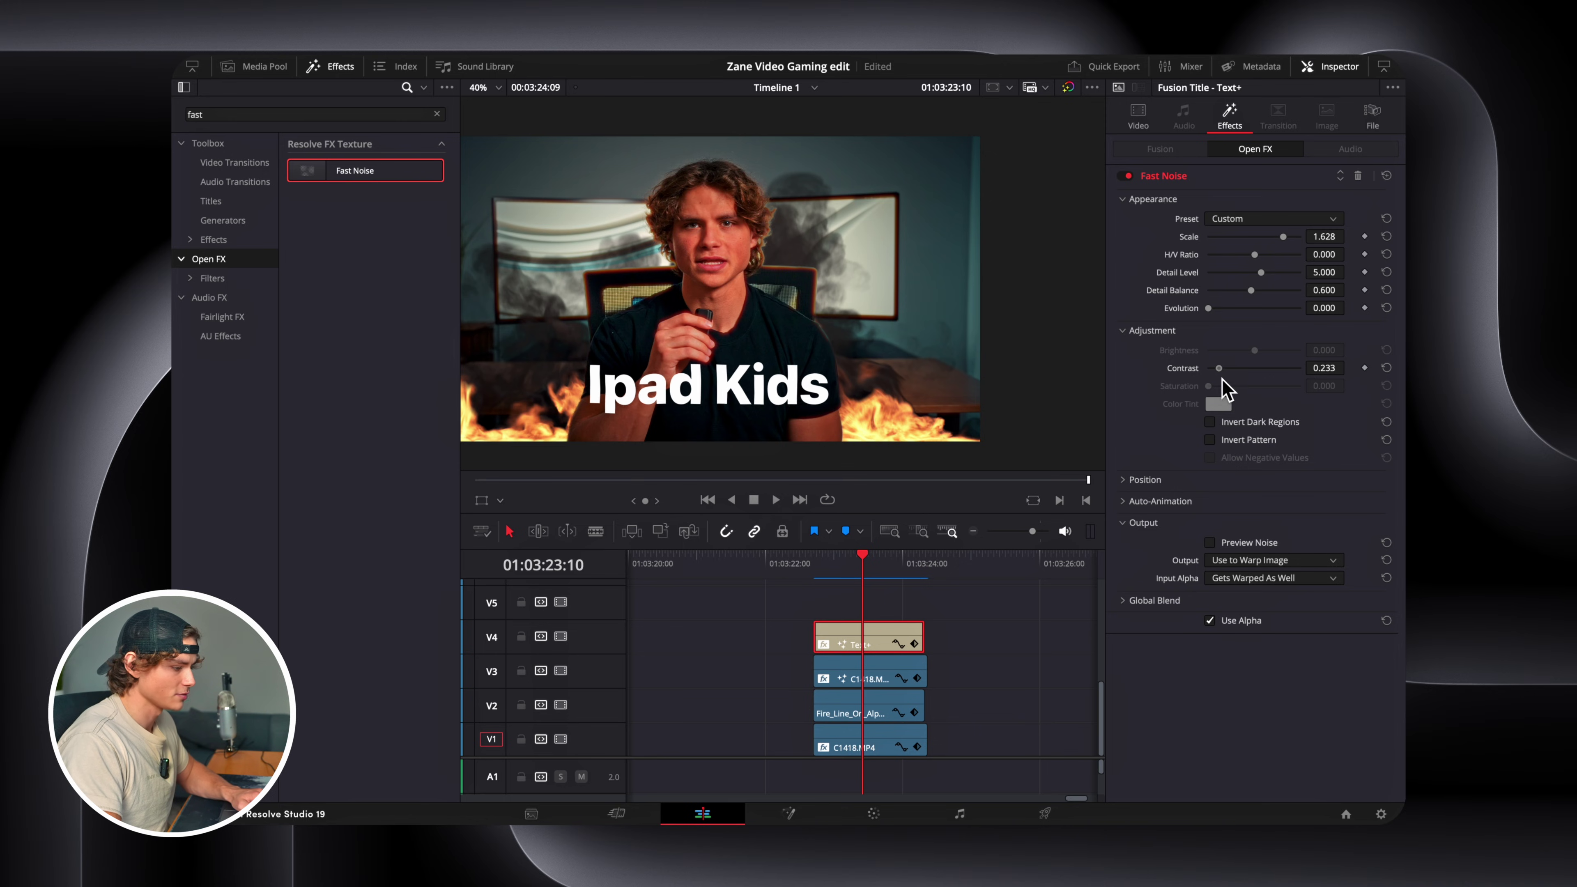
# Scrub and play back the title to preview the heat-haze warp.
pyautogui.click(856, 563)
pyautogui.moveTo(858, 563)
pyautogui.mouseDown()
pyautogui.moveTo(834, 565)
pyautogui.moveTo(881, 564)
pyautogui.mouseUp()
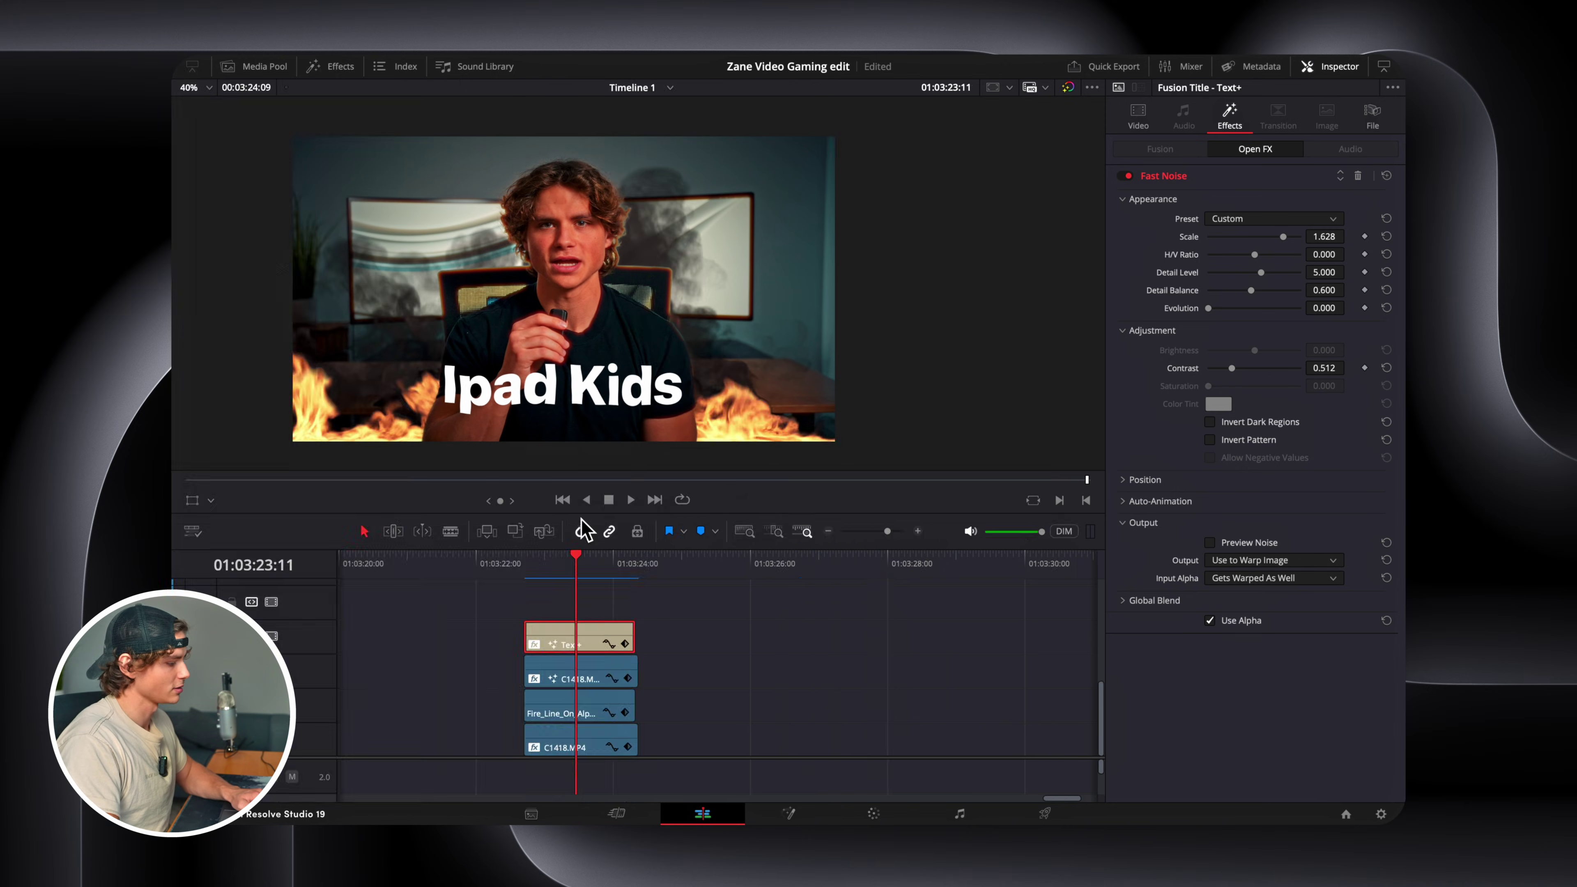
pyautogui.click(571, 564)
pyautogui.press('space')
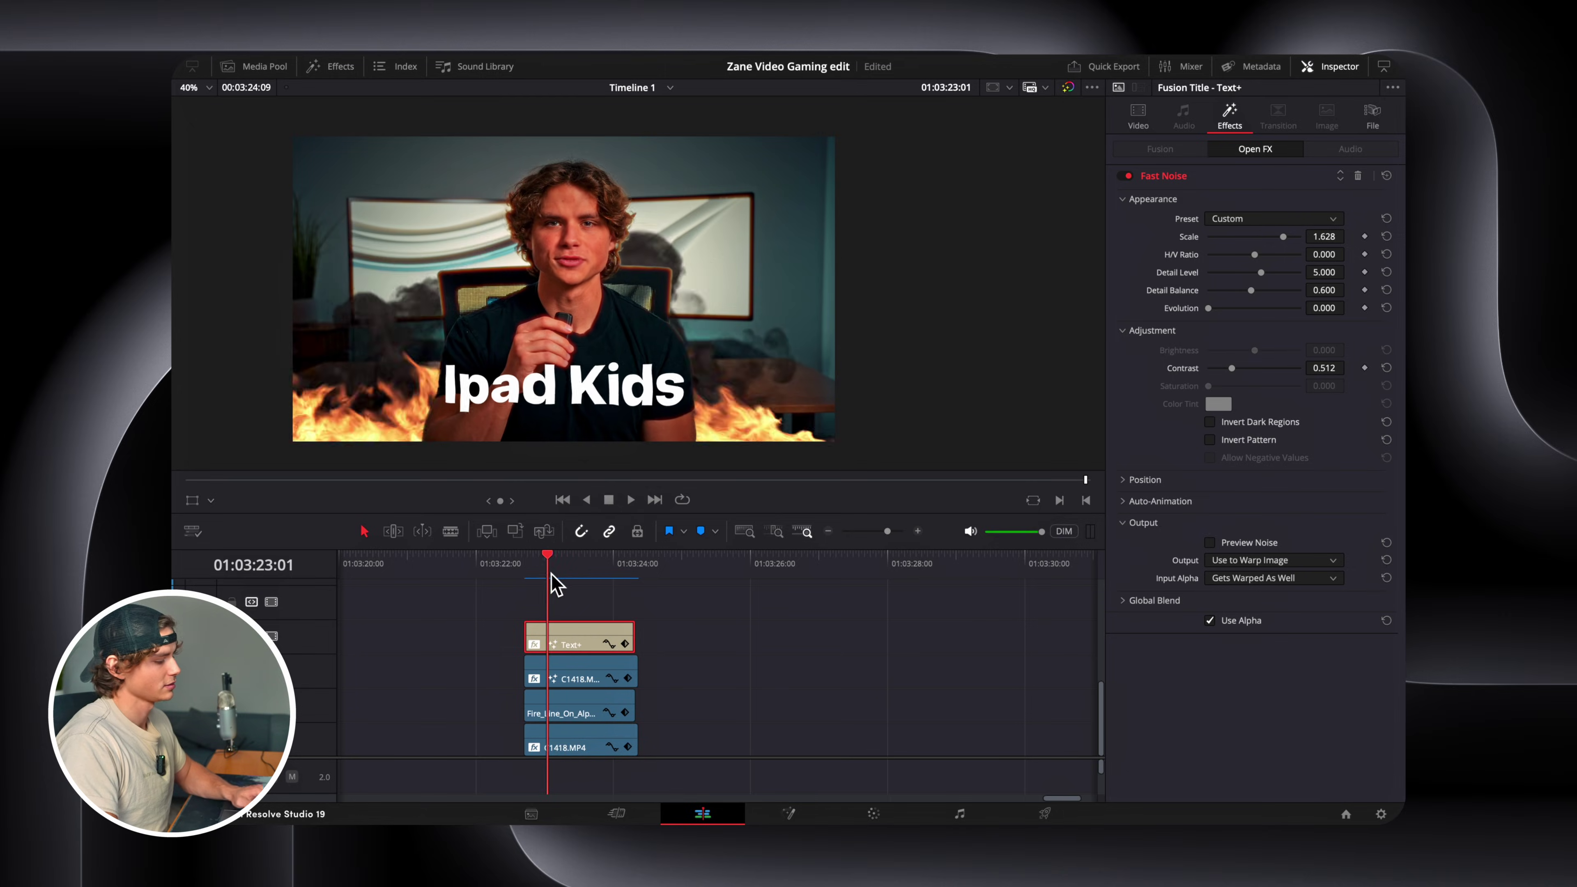